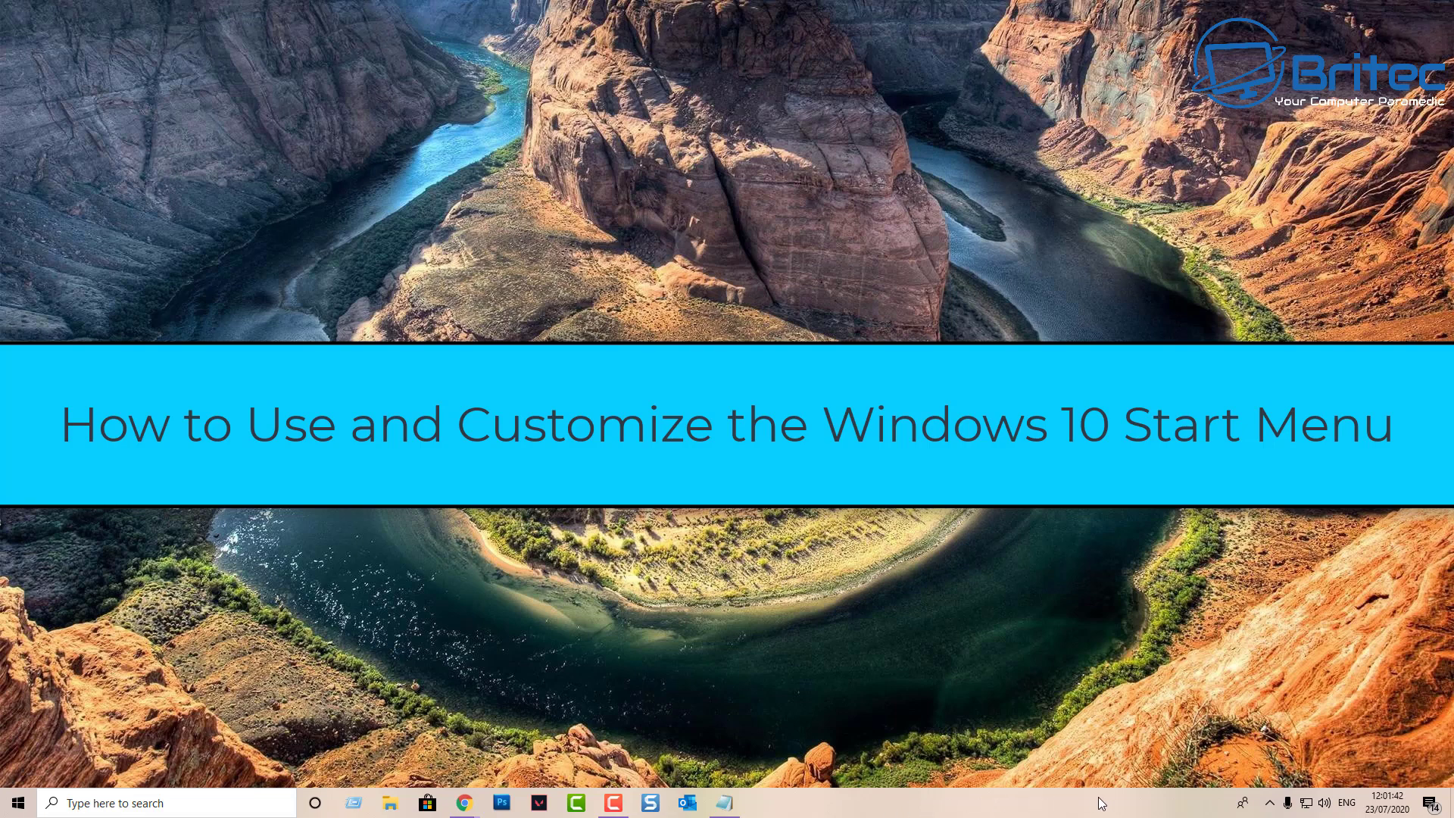
Step: Open Personalise from the desktop menu, close it, and launch Settings from Start
{"action": "left_click", "coordinate": [18, 803]}
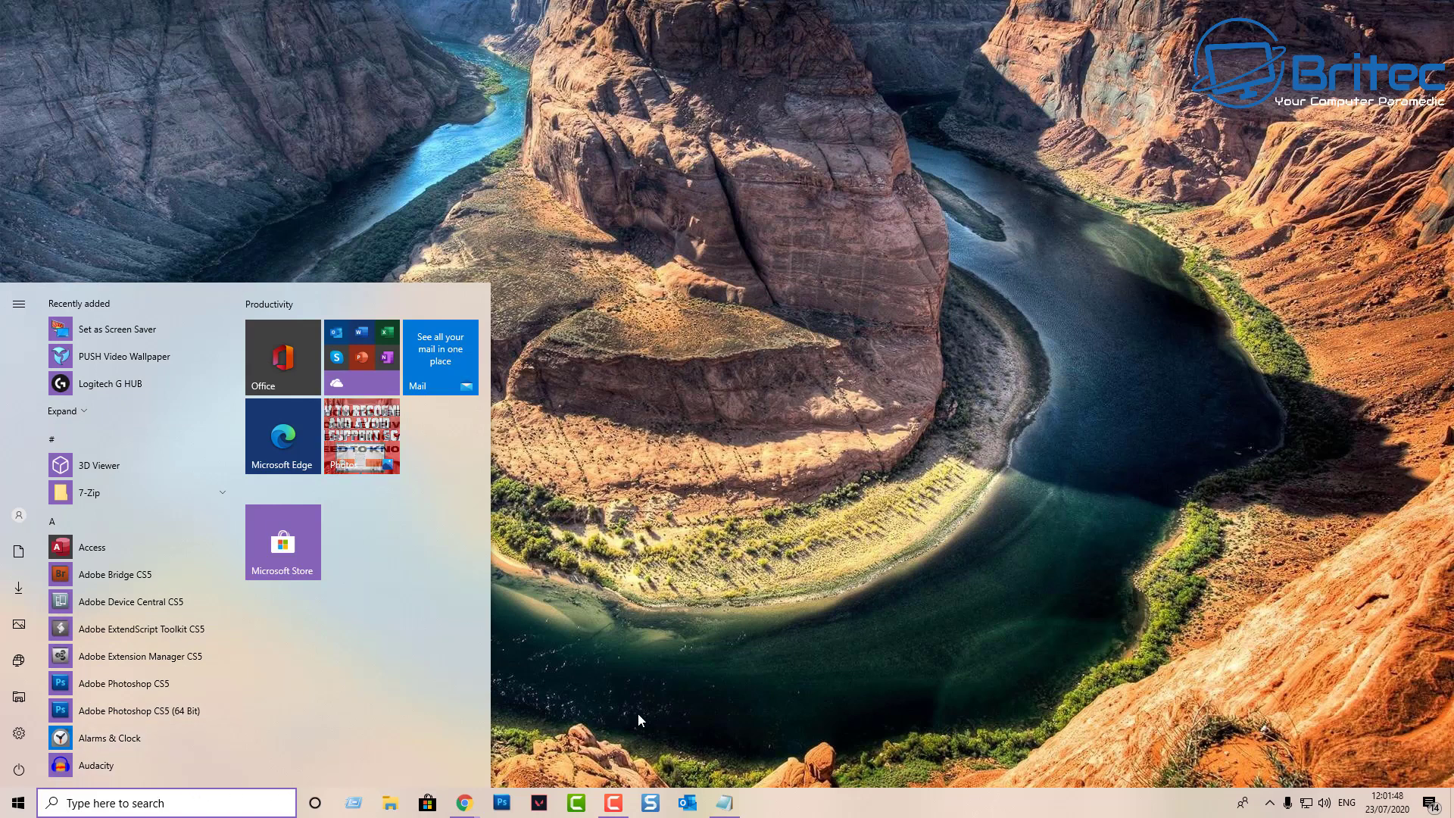
{"action": "left_click", "coordinate": [671, 717]}
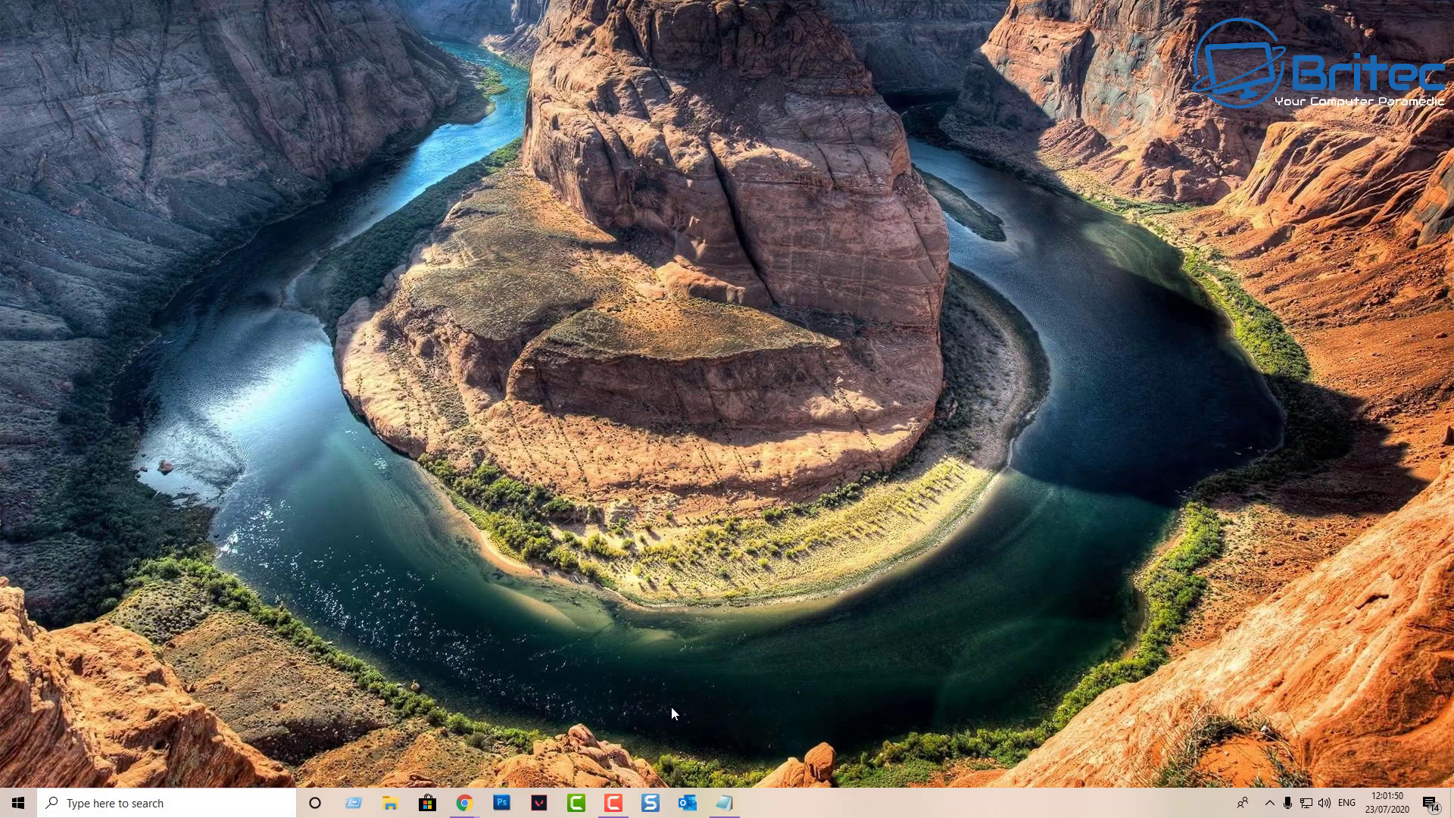
{"action": "right_click", "coordinate": [654, 352]}
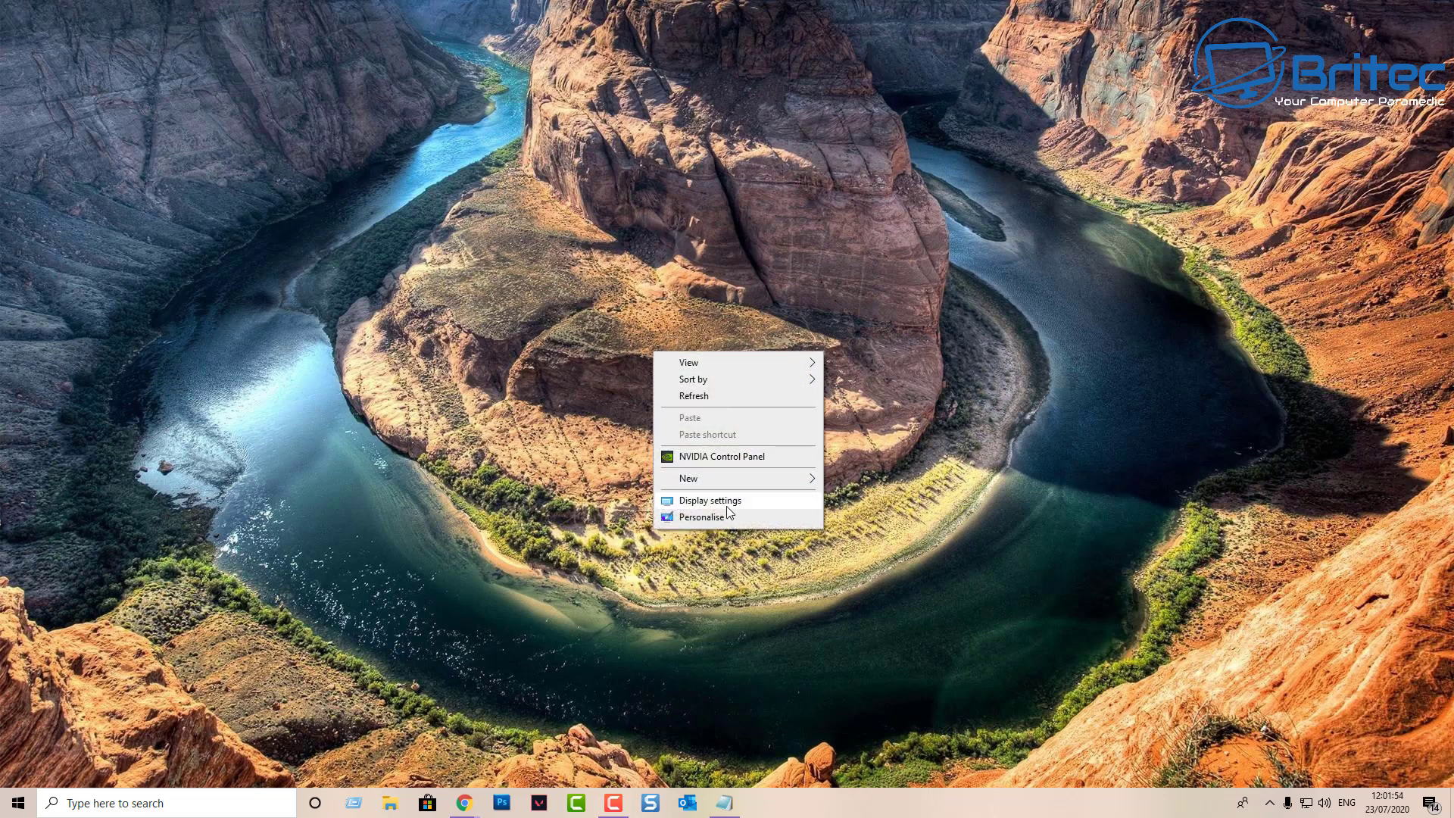
{"action": "left_click", "coordinate": [724, 520]}
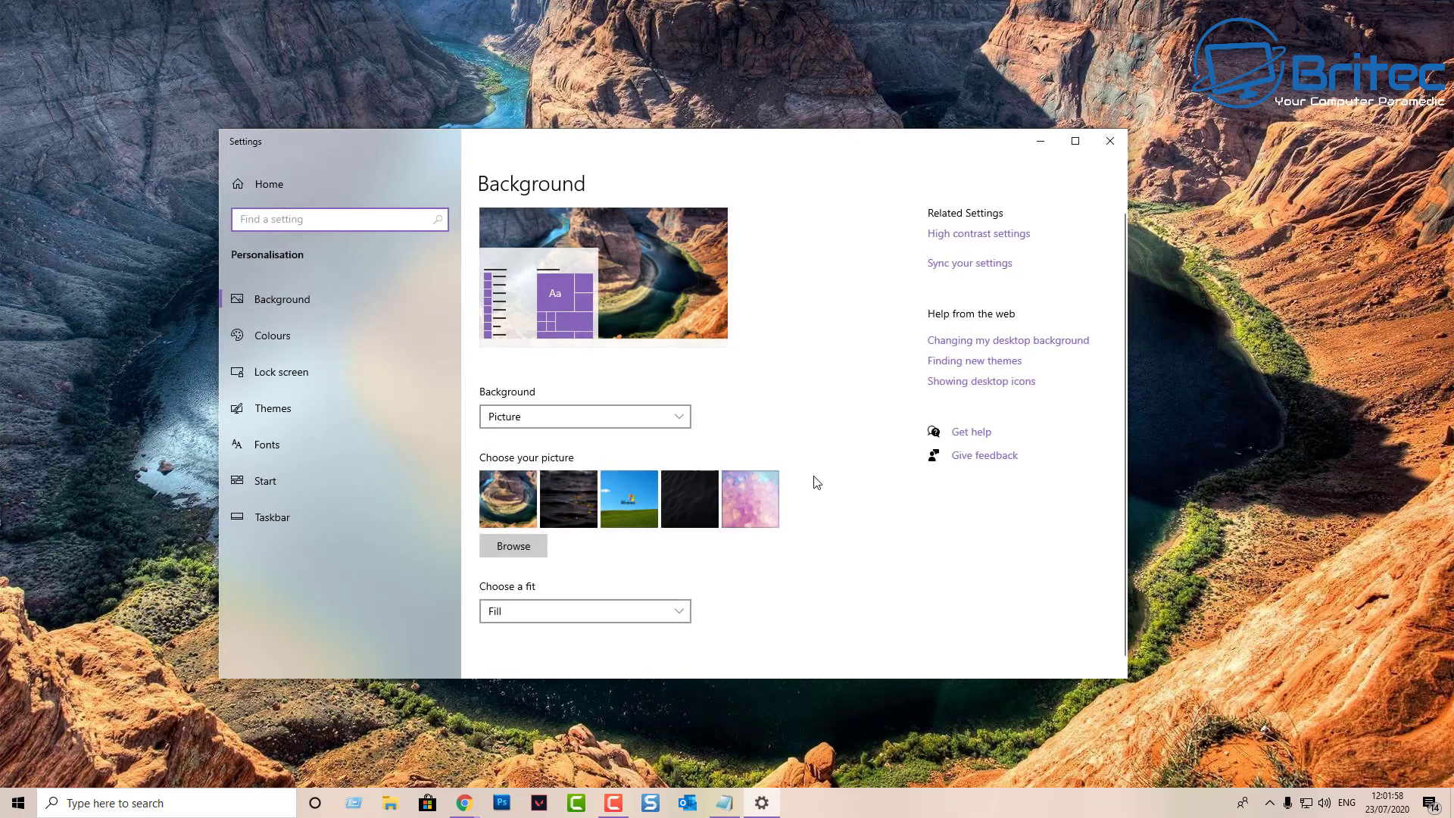
{"action": "left_click", "coordinate": [1110, 141]}
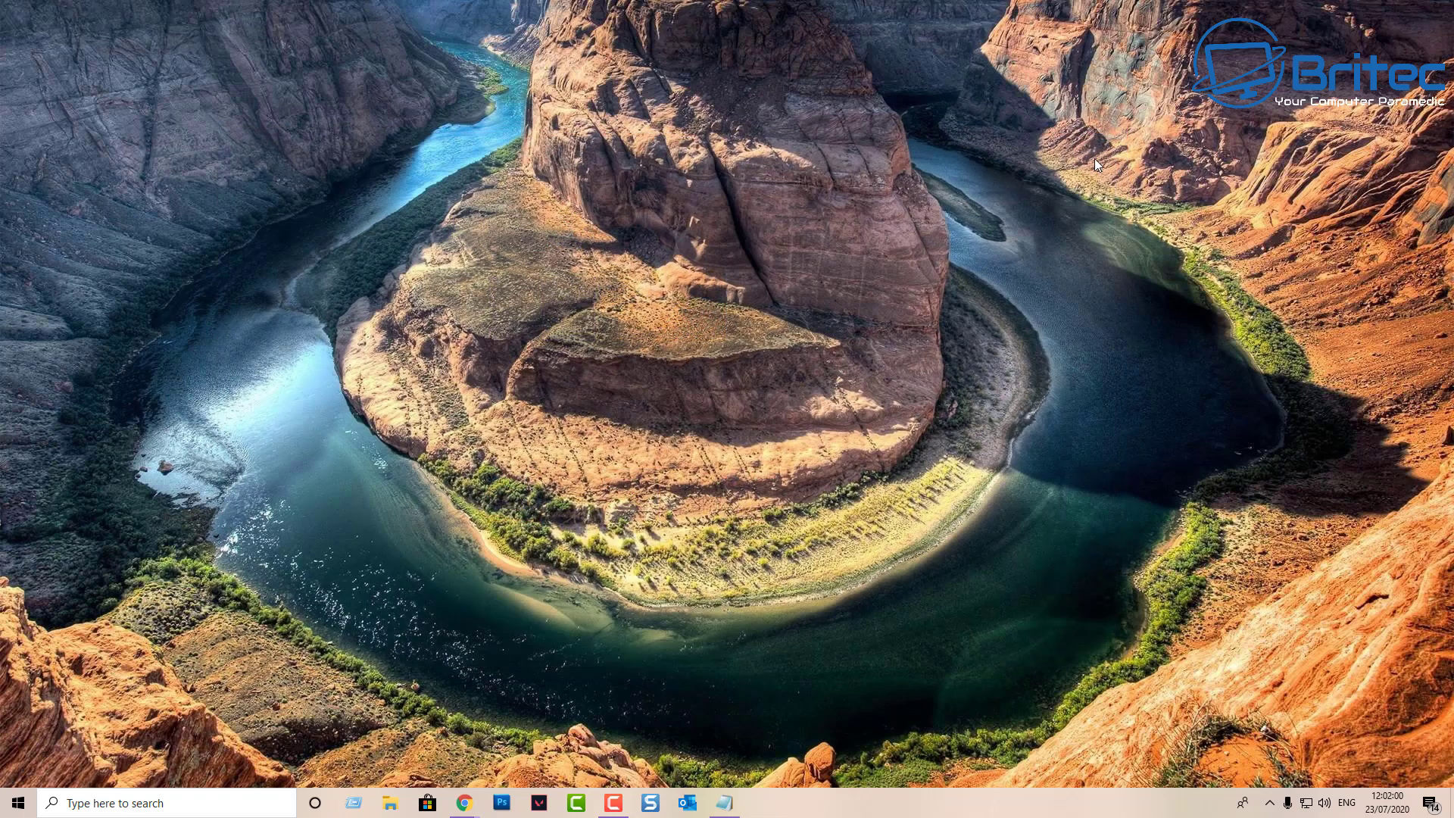
{"action": "left_click", "coordinate": [18, 802]}
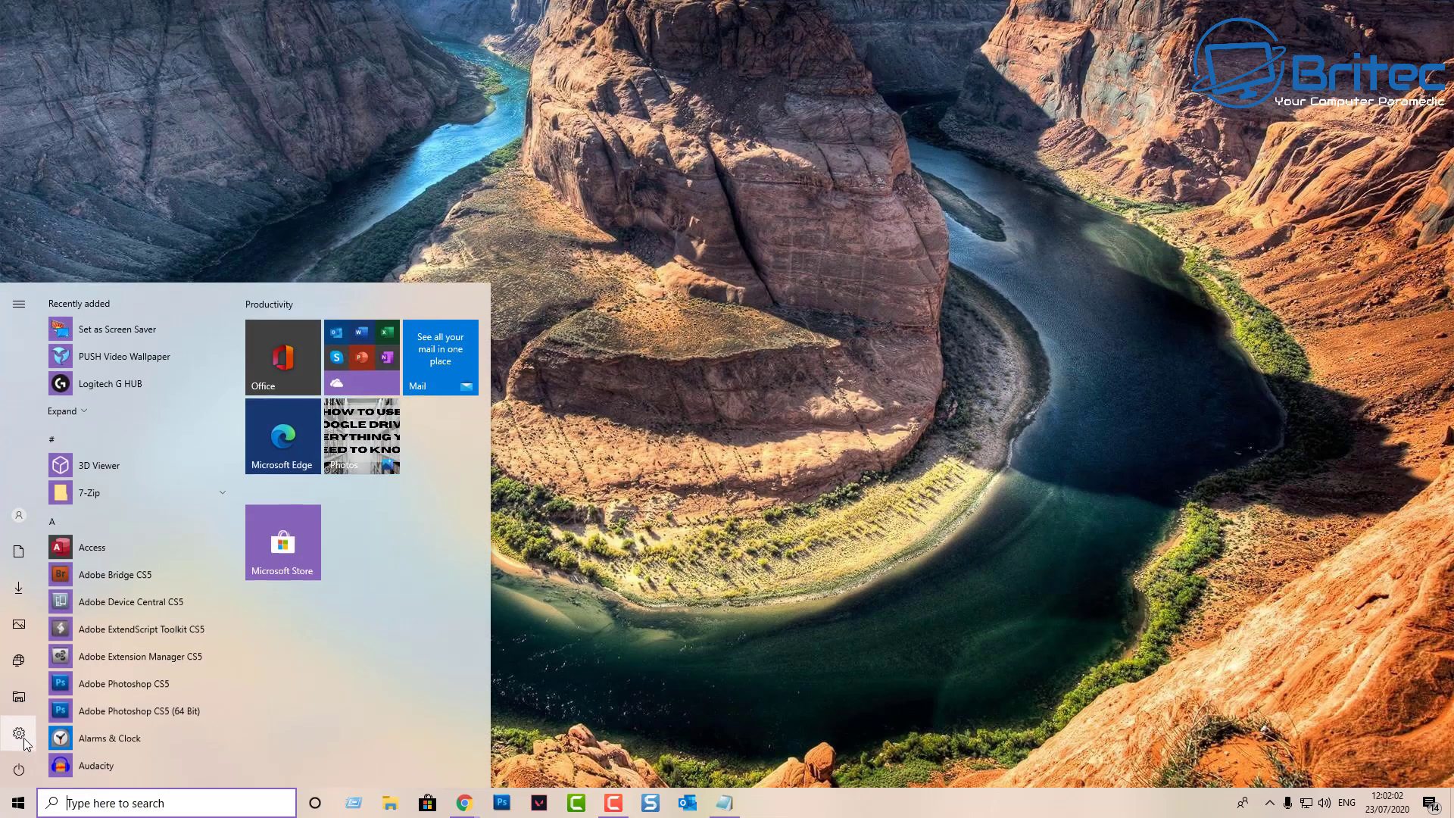
{"action": "left_click", "coordinate": [19, 742]}
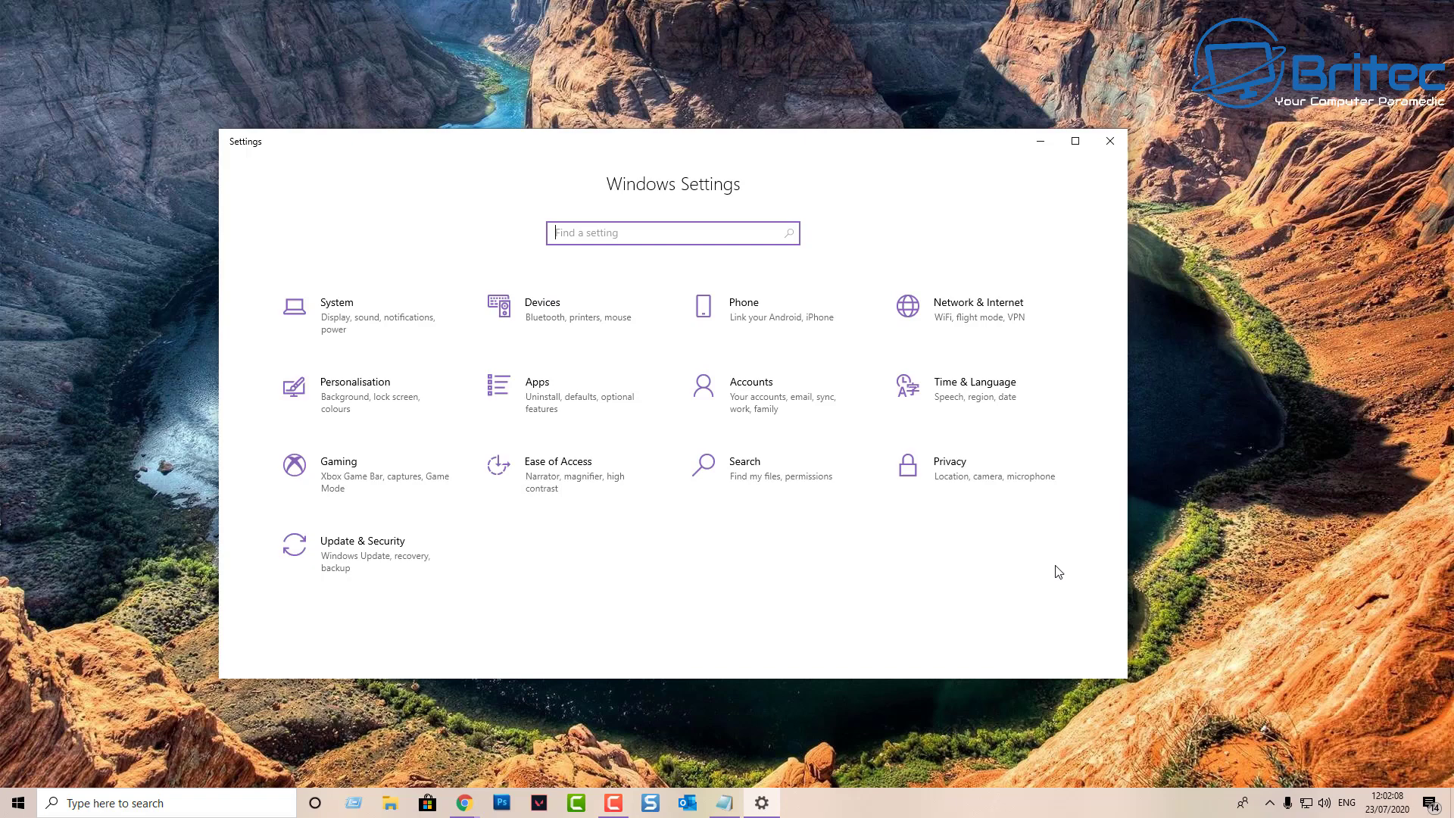
Step: Go to the Personalisation category and its Colours page
{"action": "left_click", "coordinate": [361, 395]}
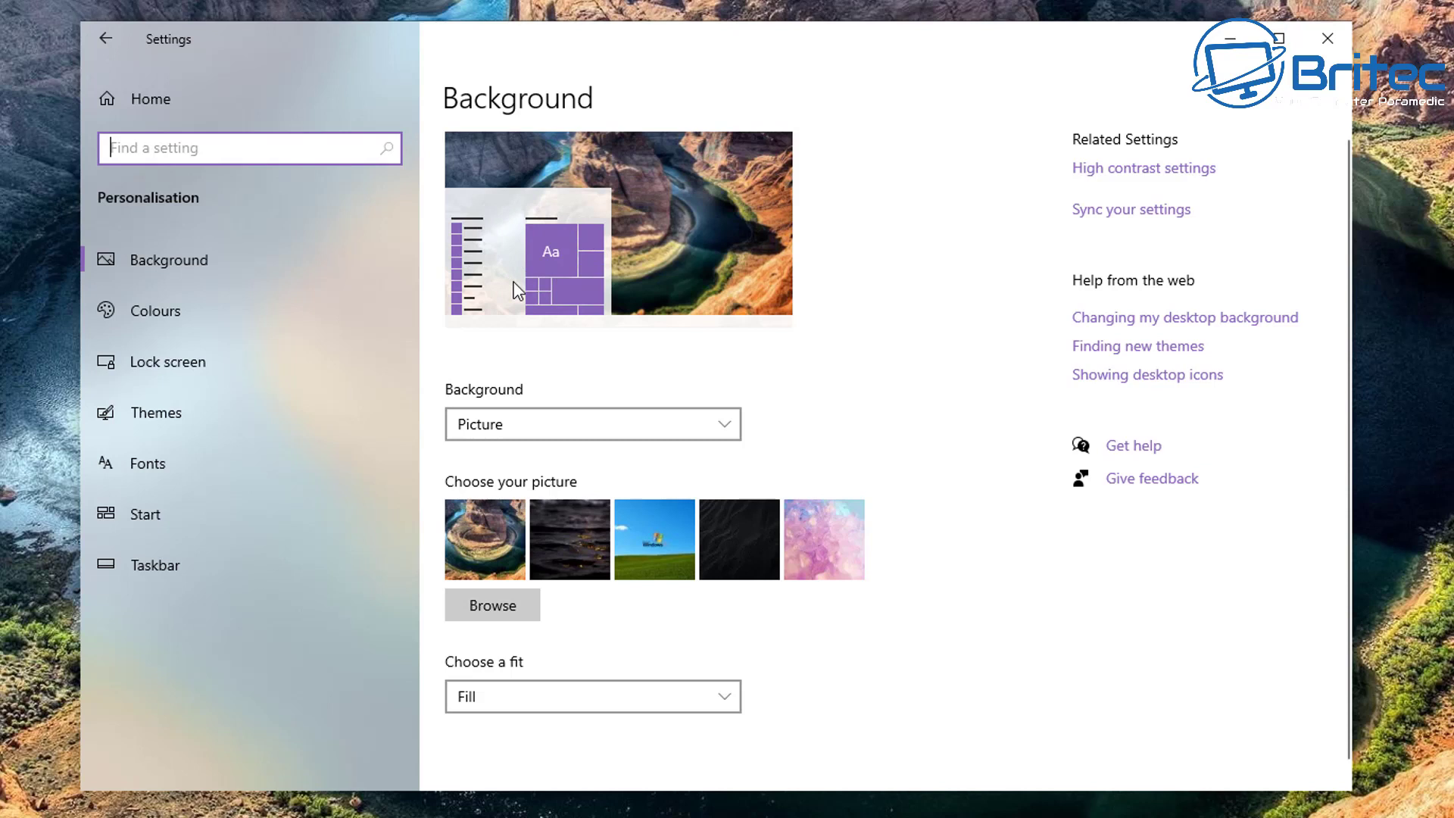
{"action": "left_click", "coordinate": [155, 318]}
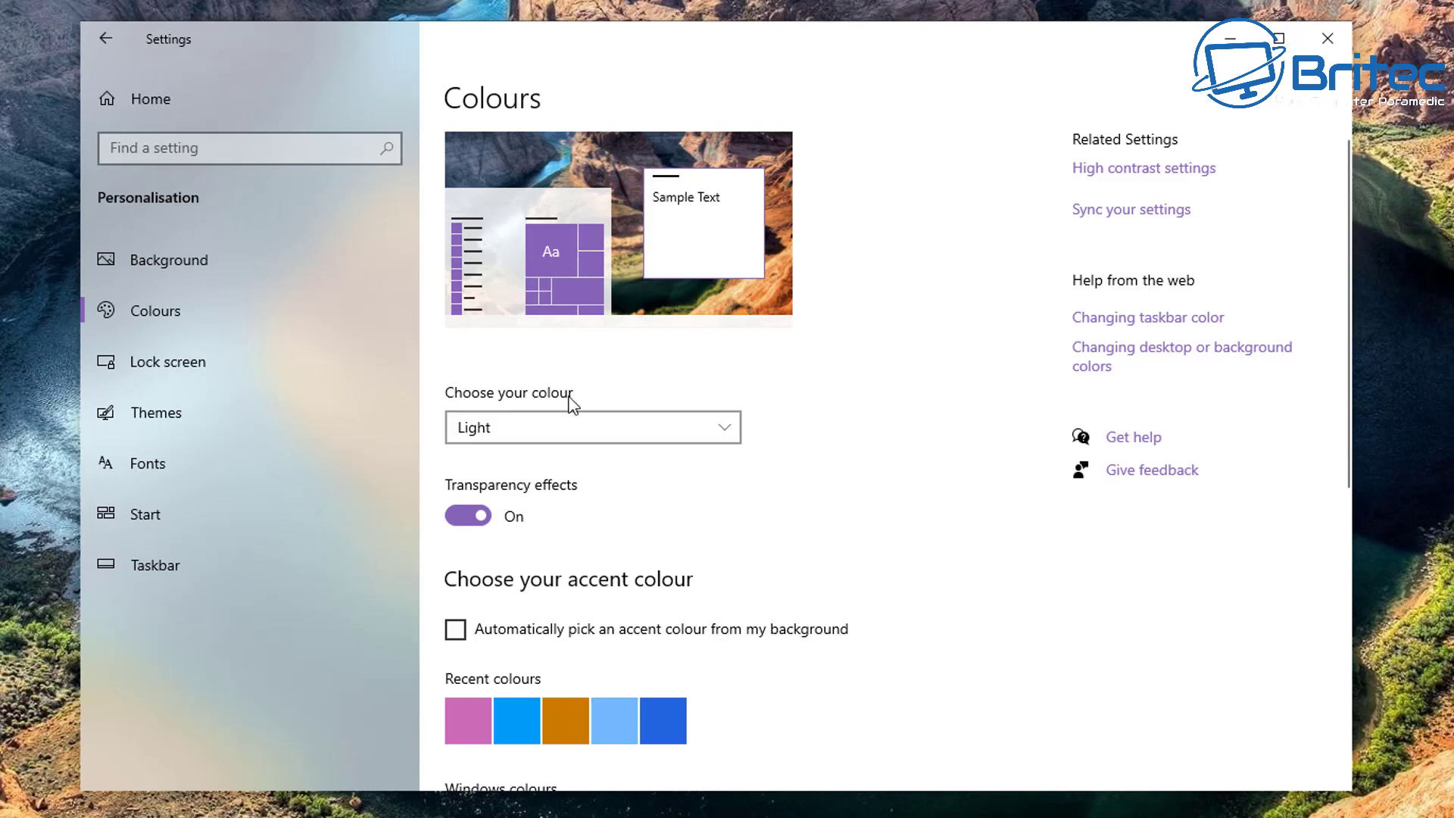
Step: Preview the Dark and Light colour modes, then set 'Choose your colour' to Custom
{"action": "left_click", "coordinate": [725, 425]}
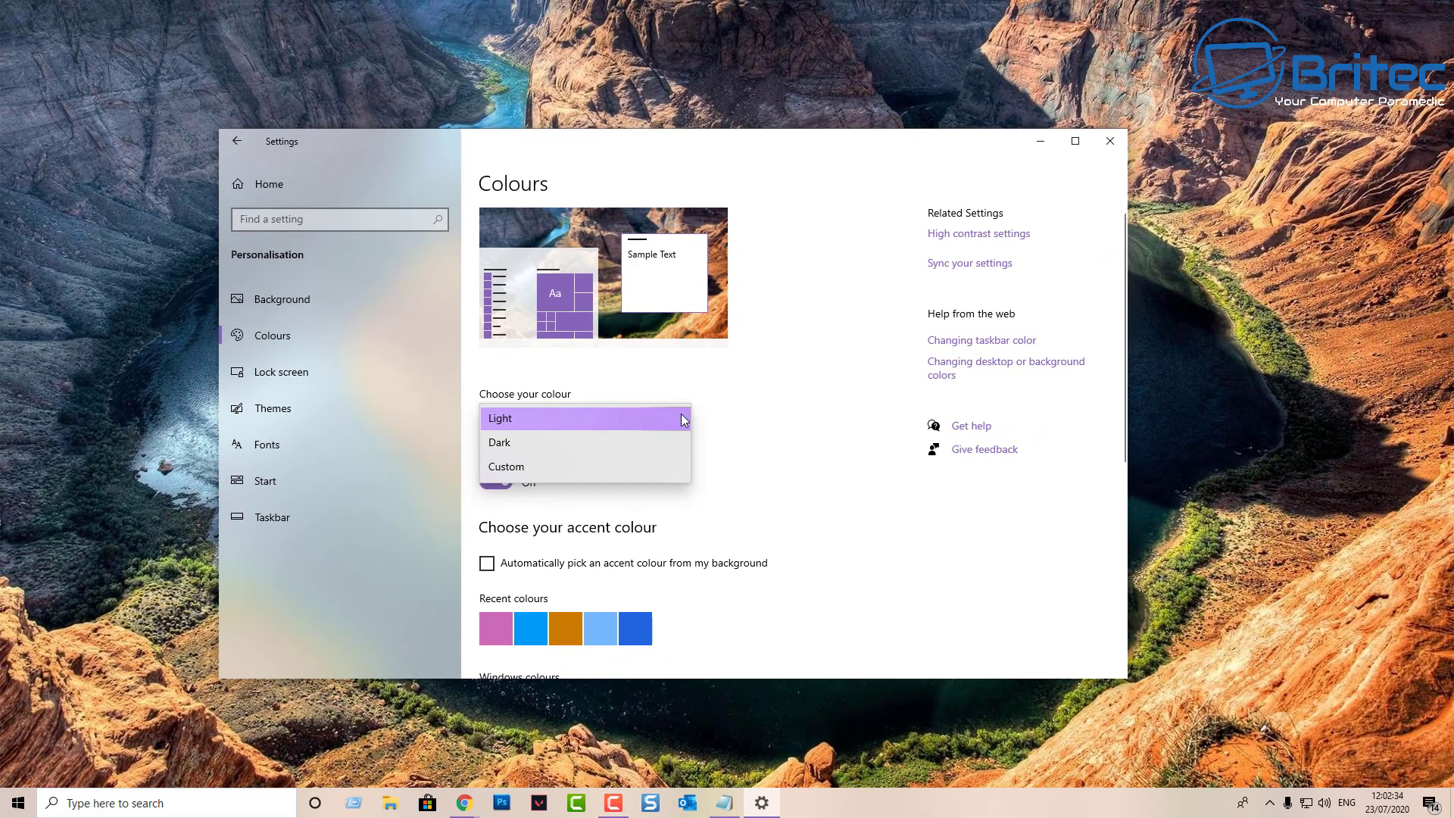
{"action": "left_click", "coordinate": [597, 466]}
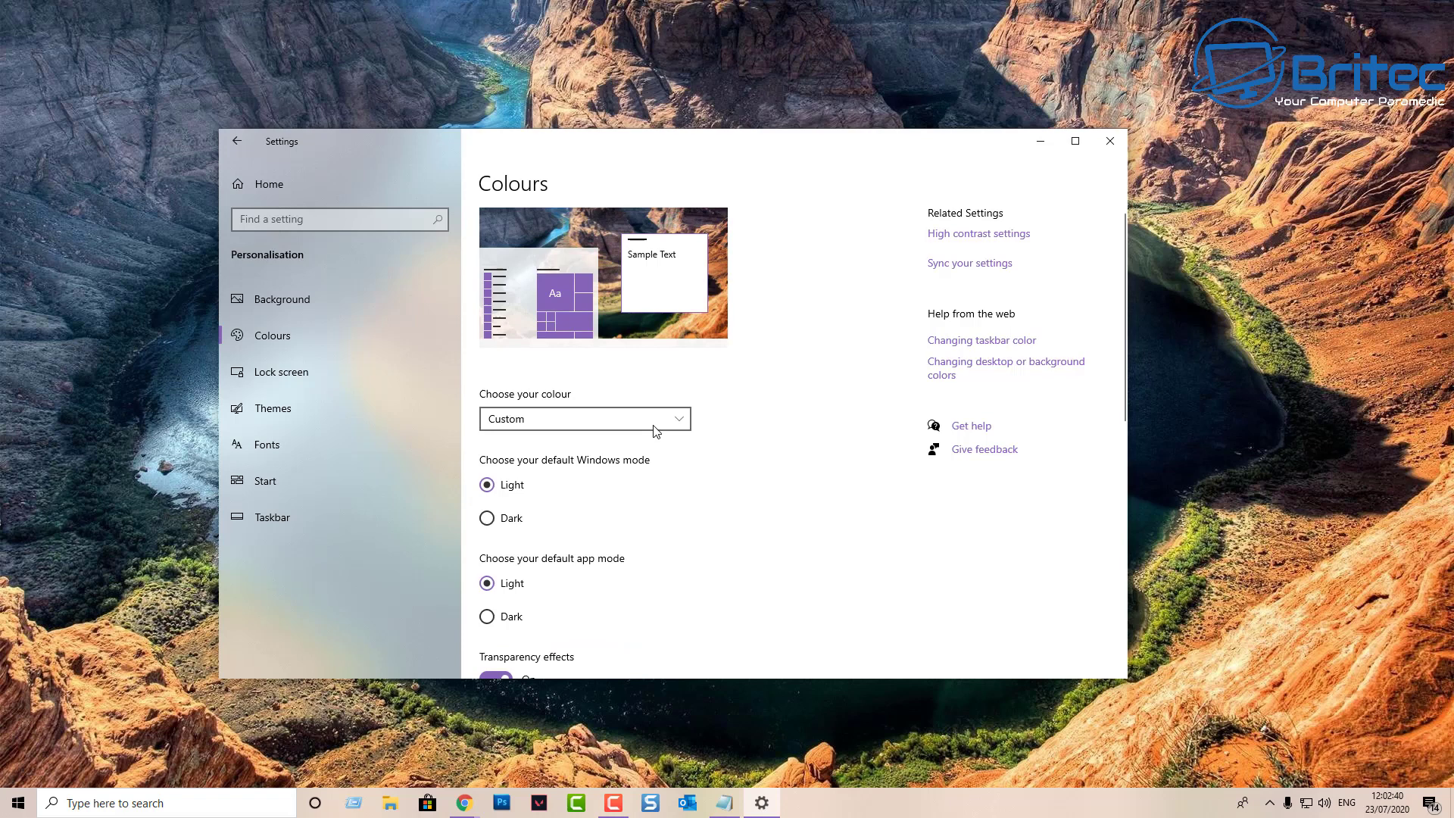
{"action": "left_click", "coordinate": [633, 421]}
{"action": "left_click", "coordinate": [588, 402]}
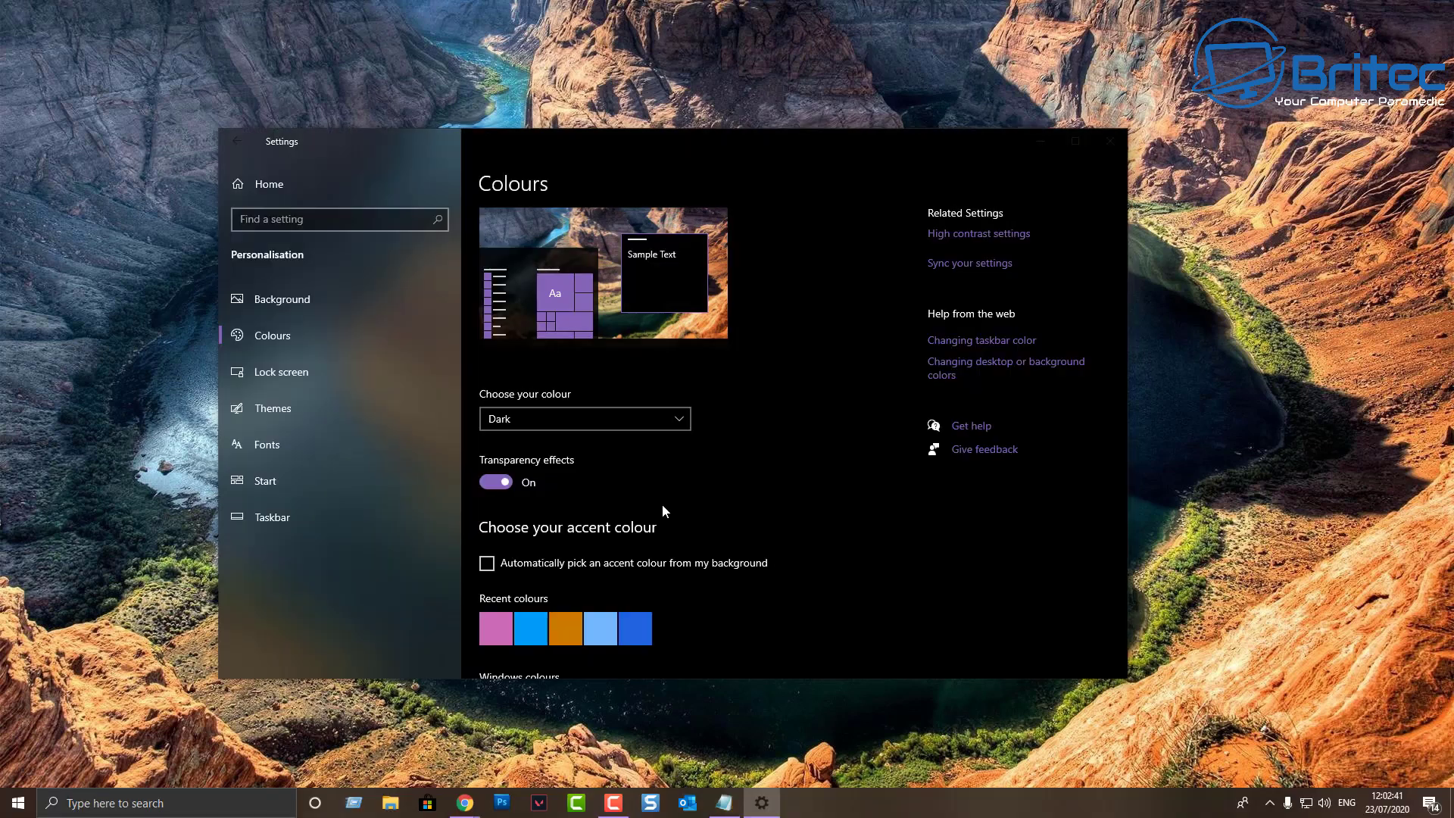
{"action": "left_click", "coordinate": [627, 420]}
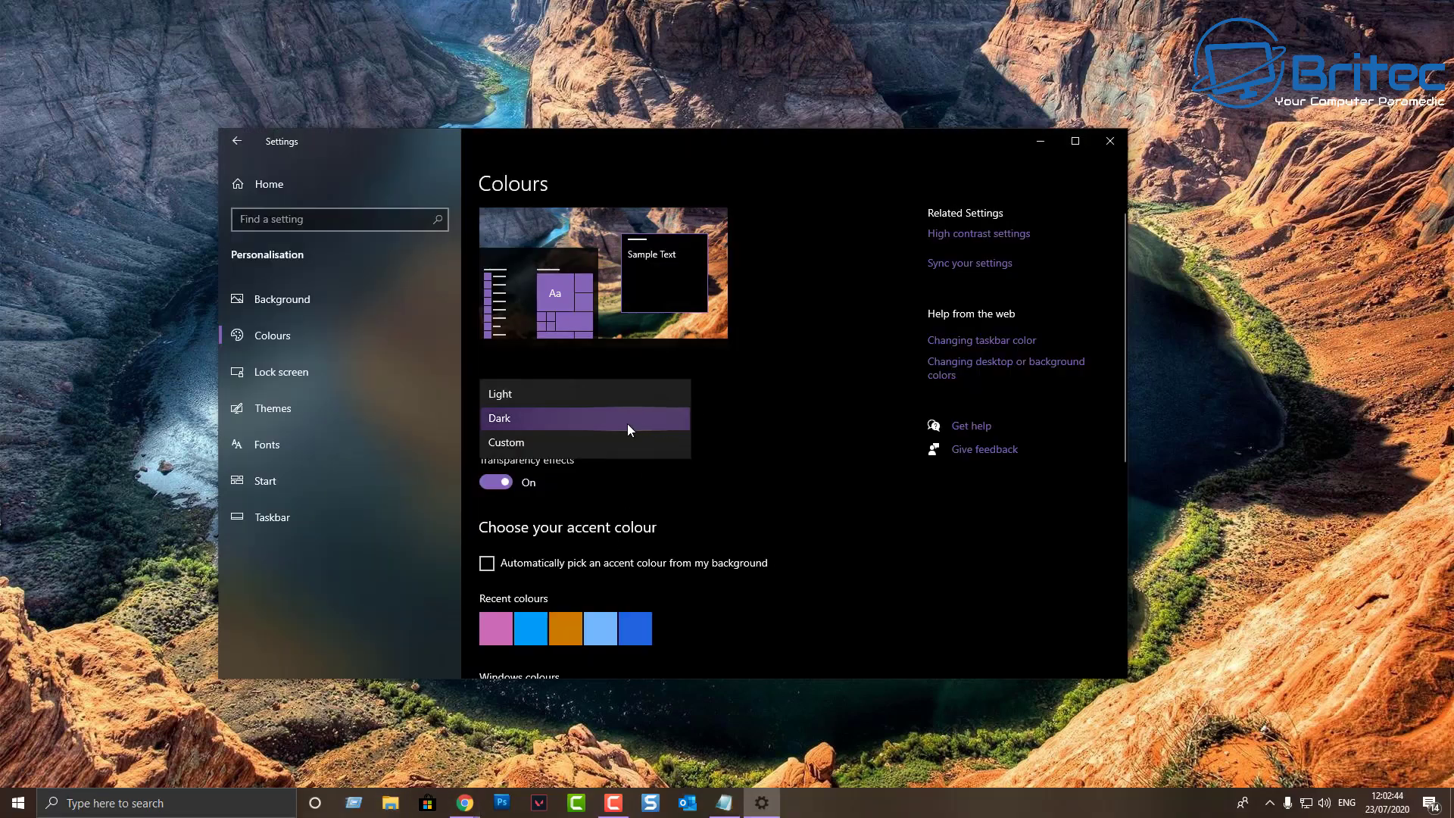
{"action": "left_click", "coordinate": [611, 399]}
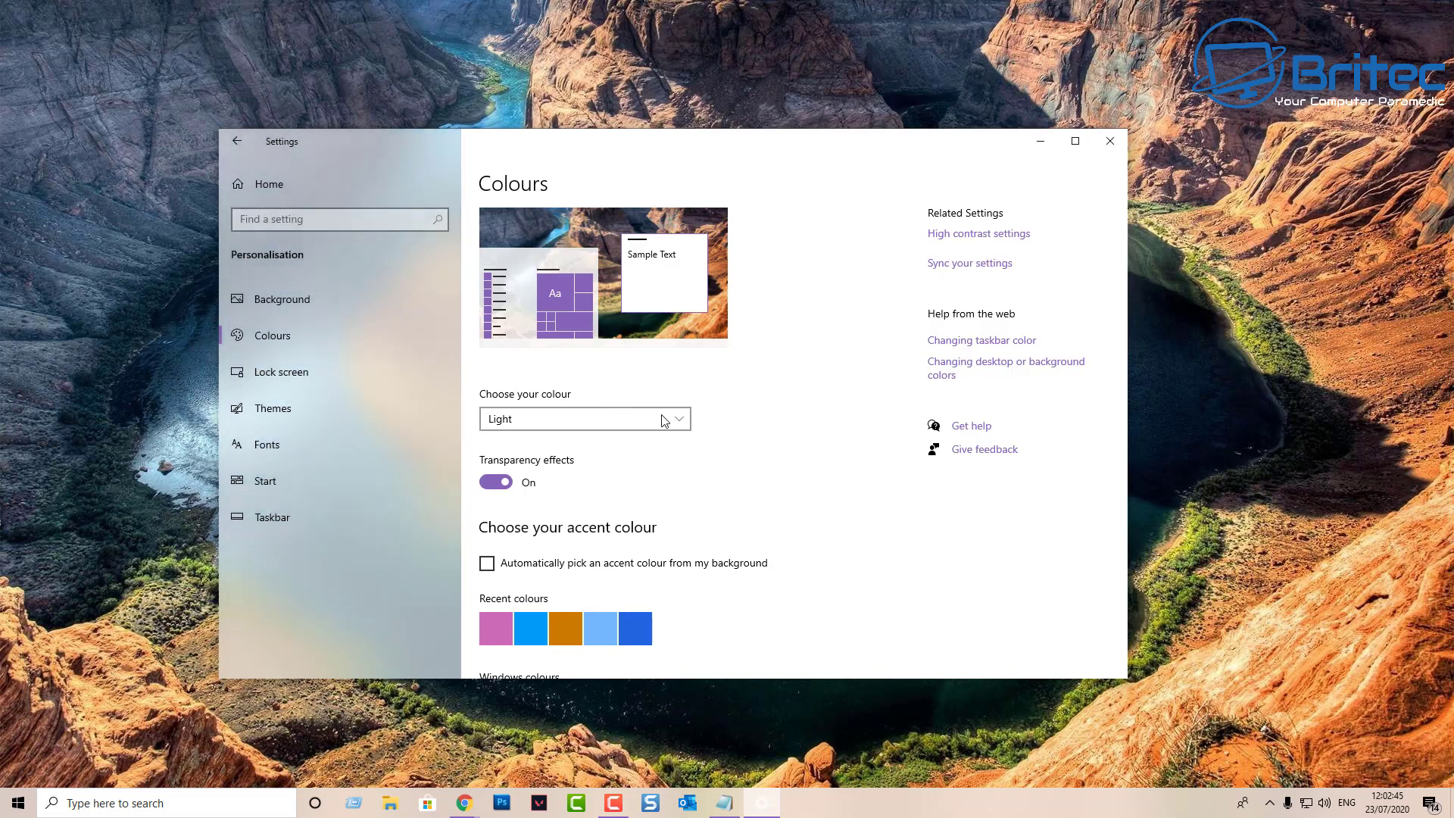
{"action": "left_click", "coordinate": [683, 425]}
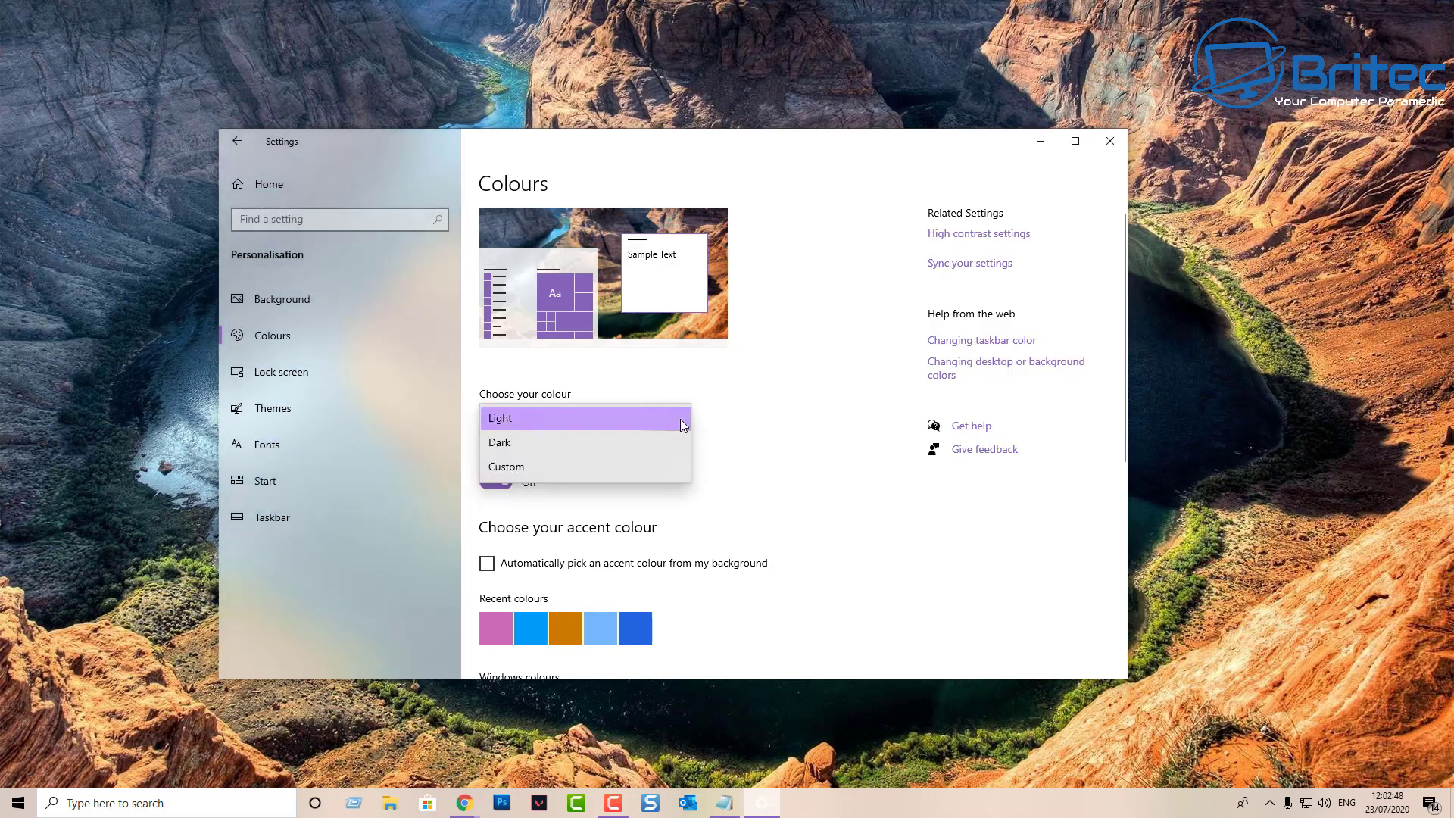
{"action": "left_click", "coordinate": [515, 474]}
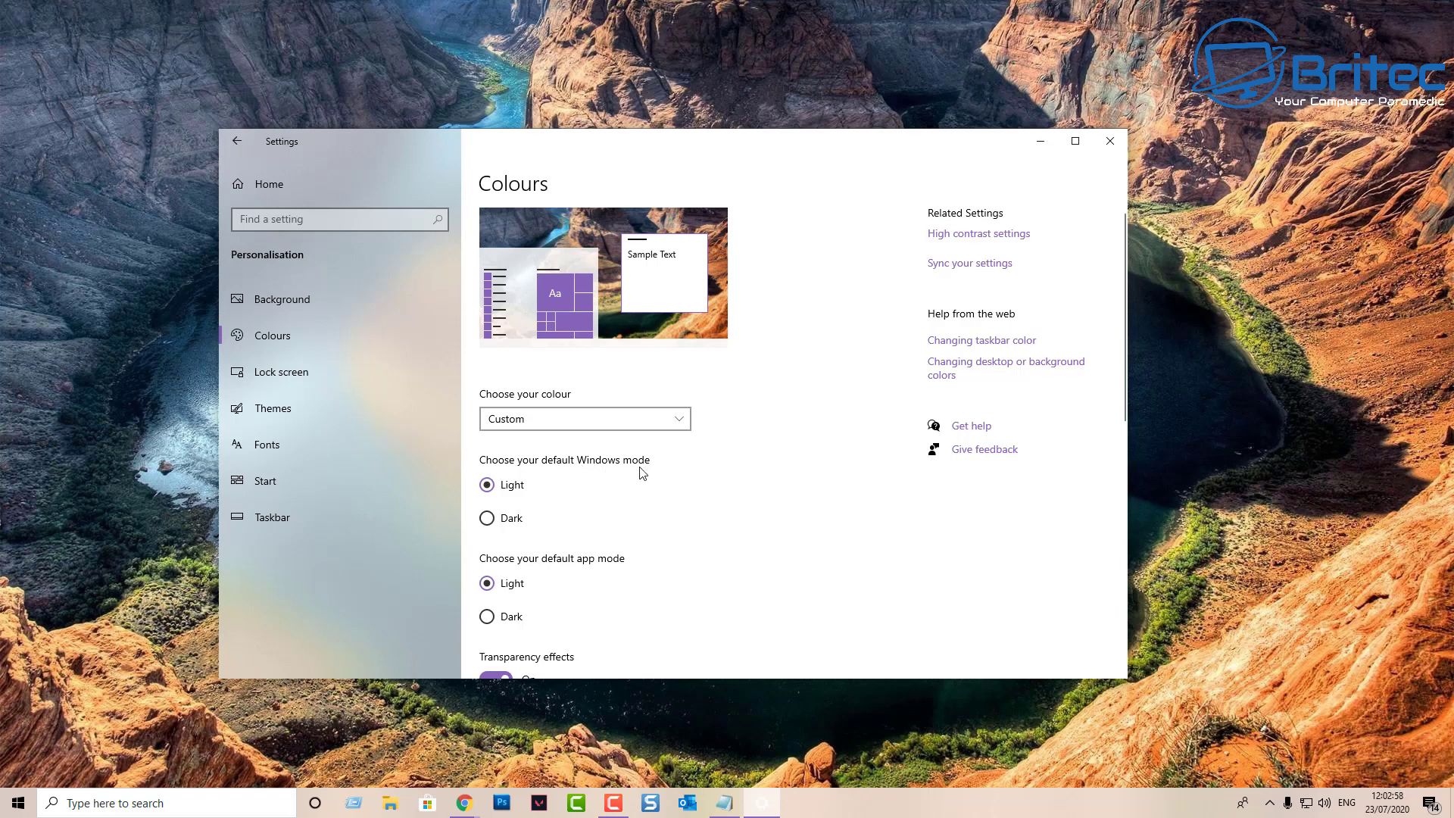
{"action": "scroll", "coordinate": [642, 472], "scroll_direction": "down", "scroll_amount": 3}
Step: Try Dark for the Windows and app modes, leaving both on Light
{"action": "left_click", "coordinate": [487, 353]}
{"action": "left_click", "coordinate": [487, 320]}
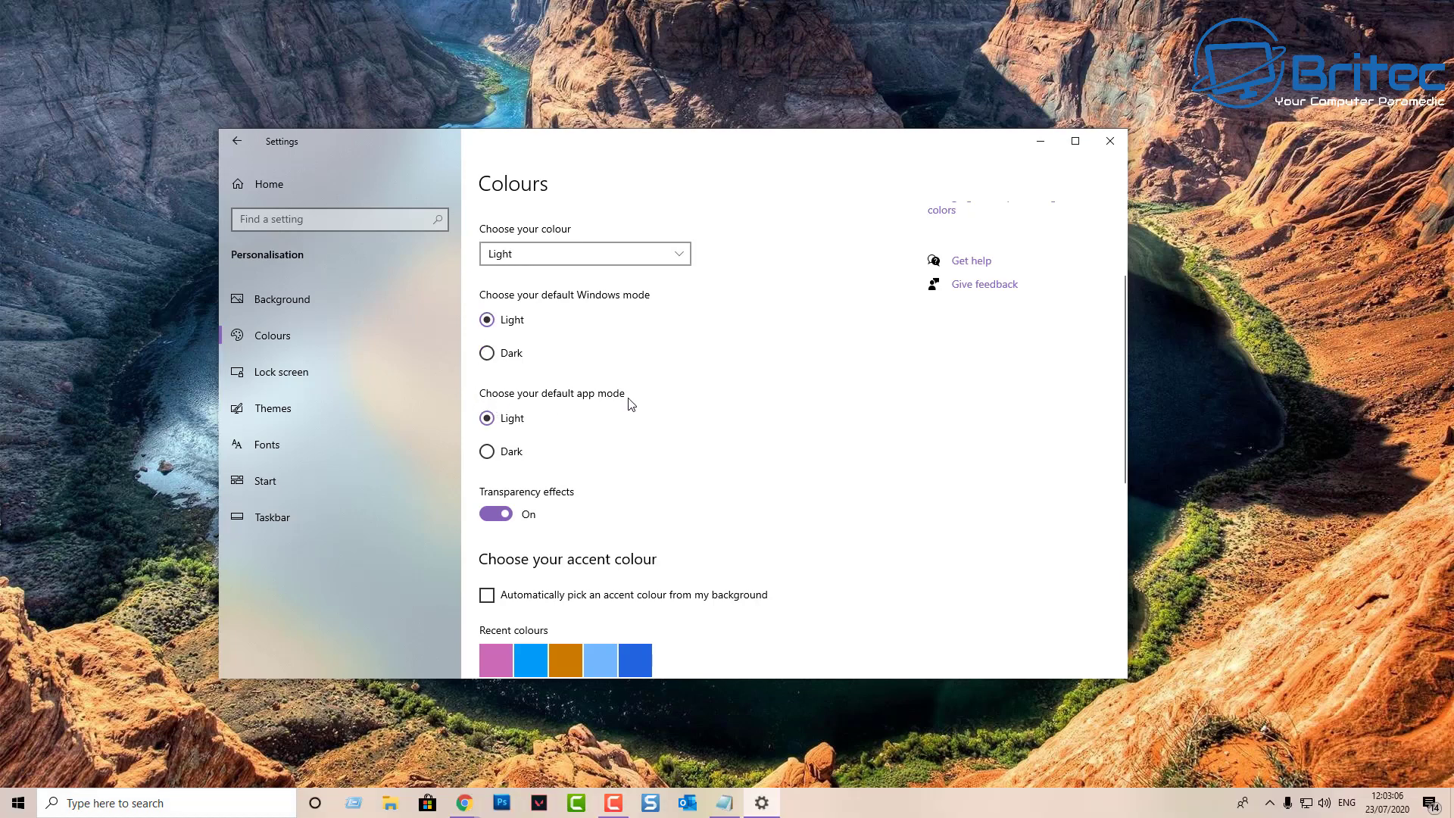
{"action": "left_click", "coordinate": [488, 454]}
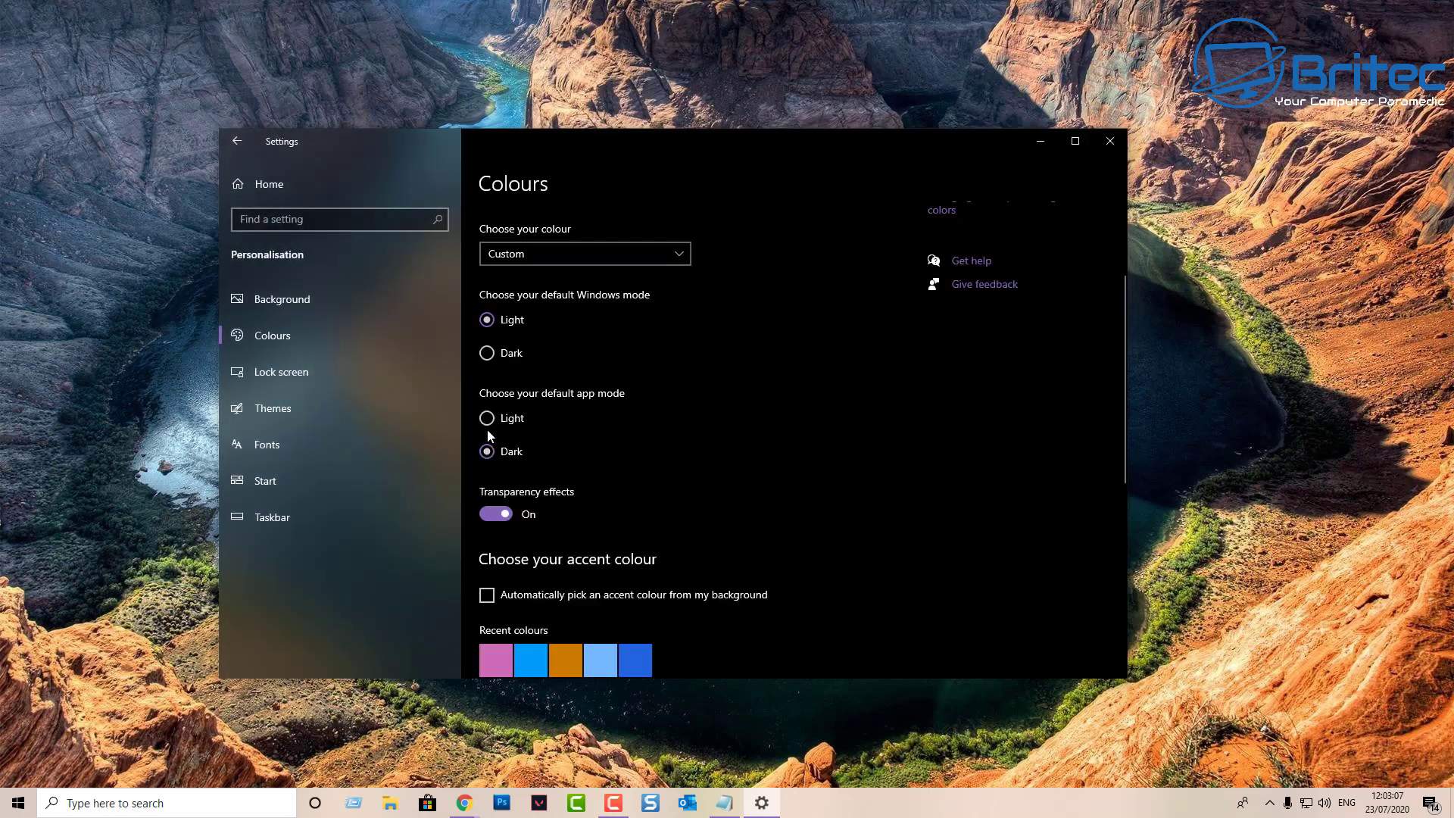
{"action": "left_click", "coordinate": [488, 419]}
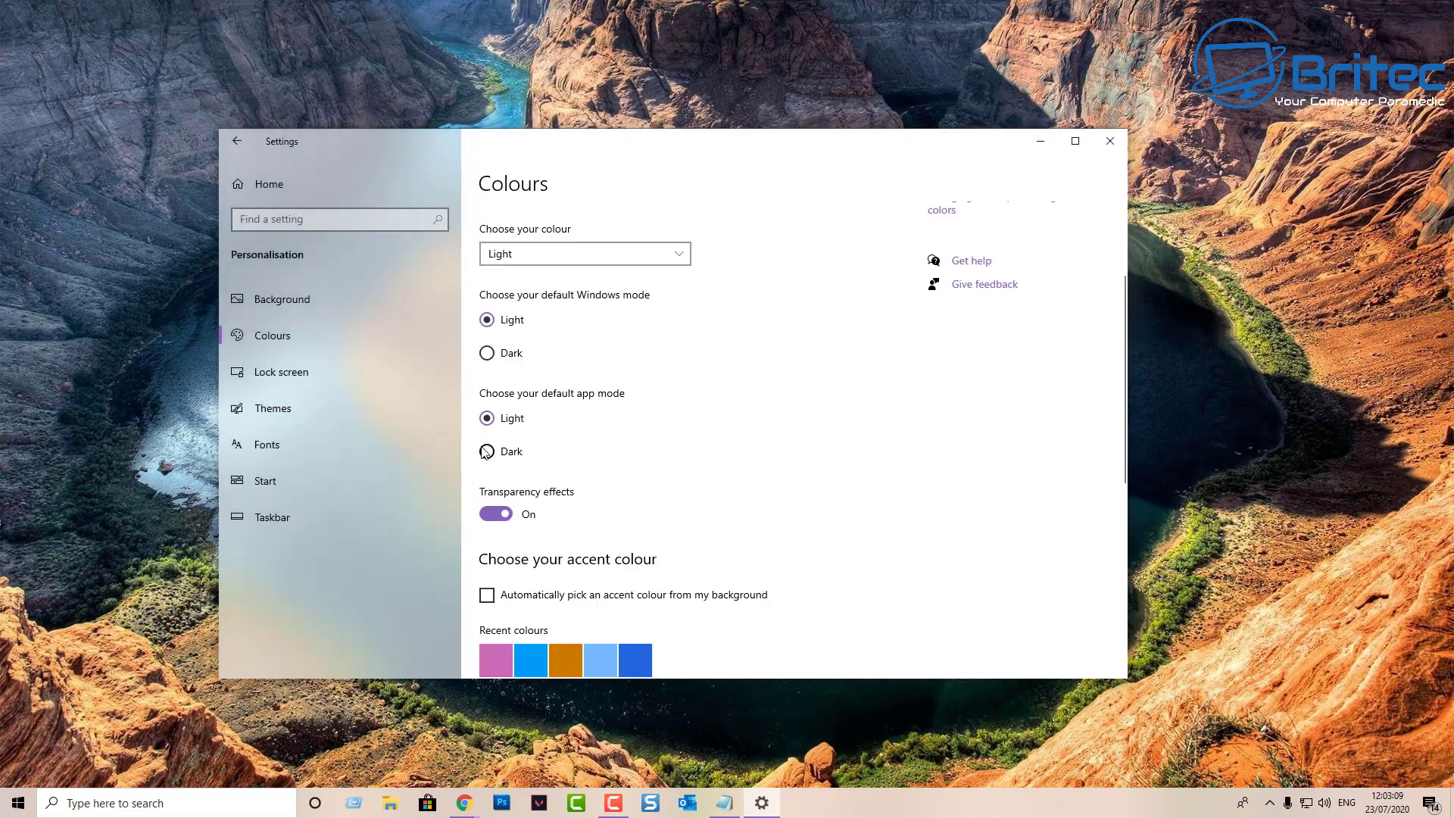
{"action": "left_click", "coordinate": [488, 454]}
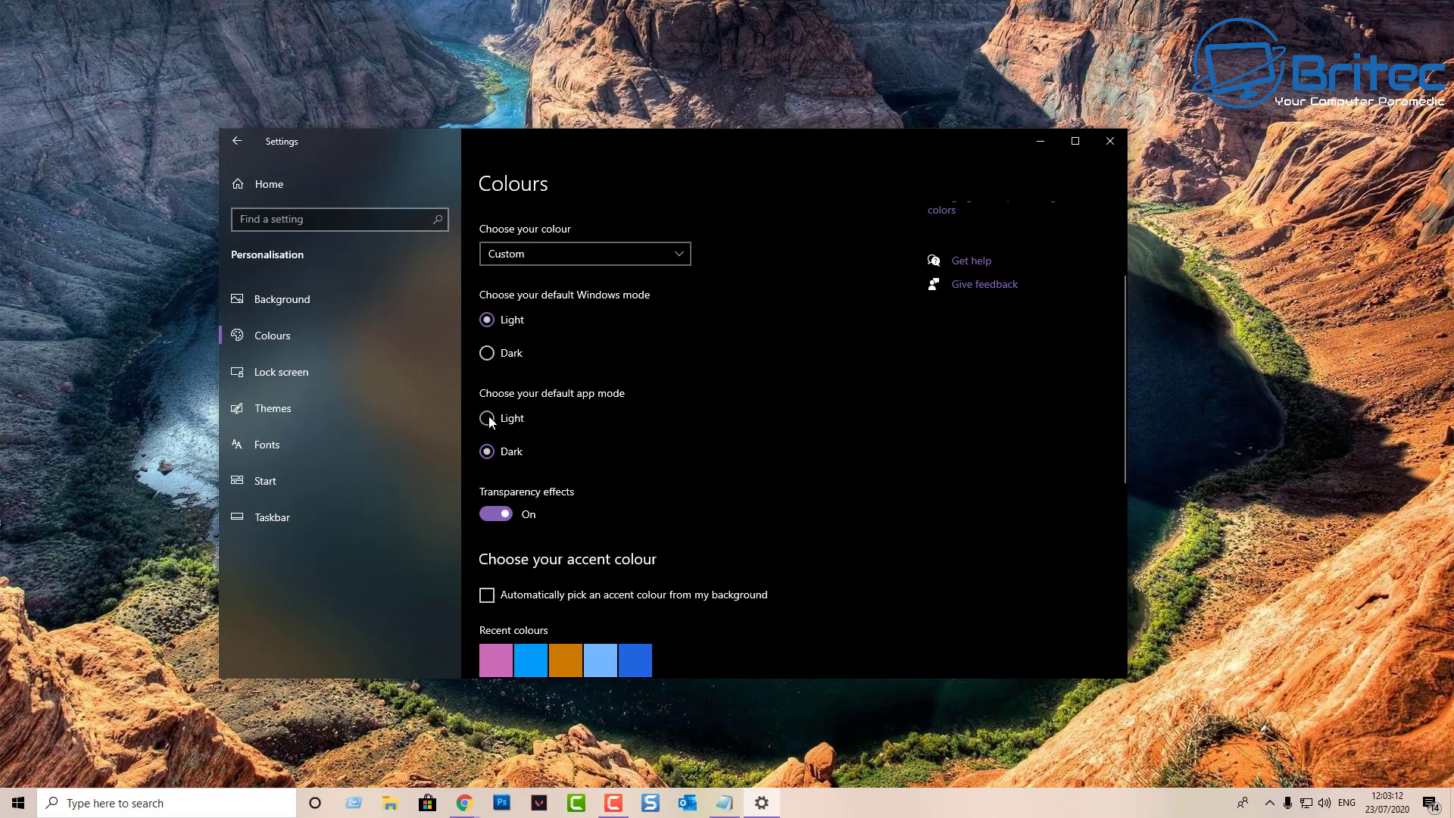
{"action": "left_click", "coordinate": [488, 419]}
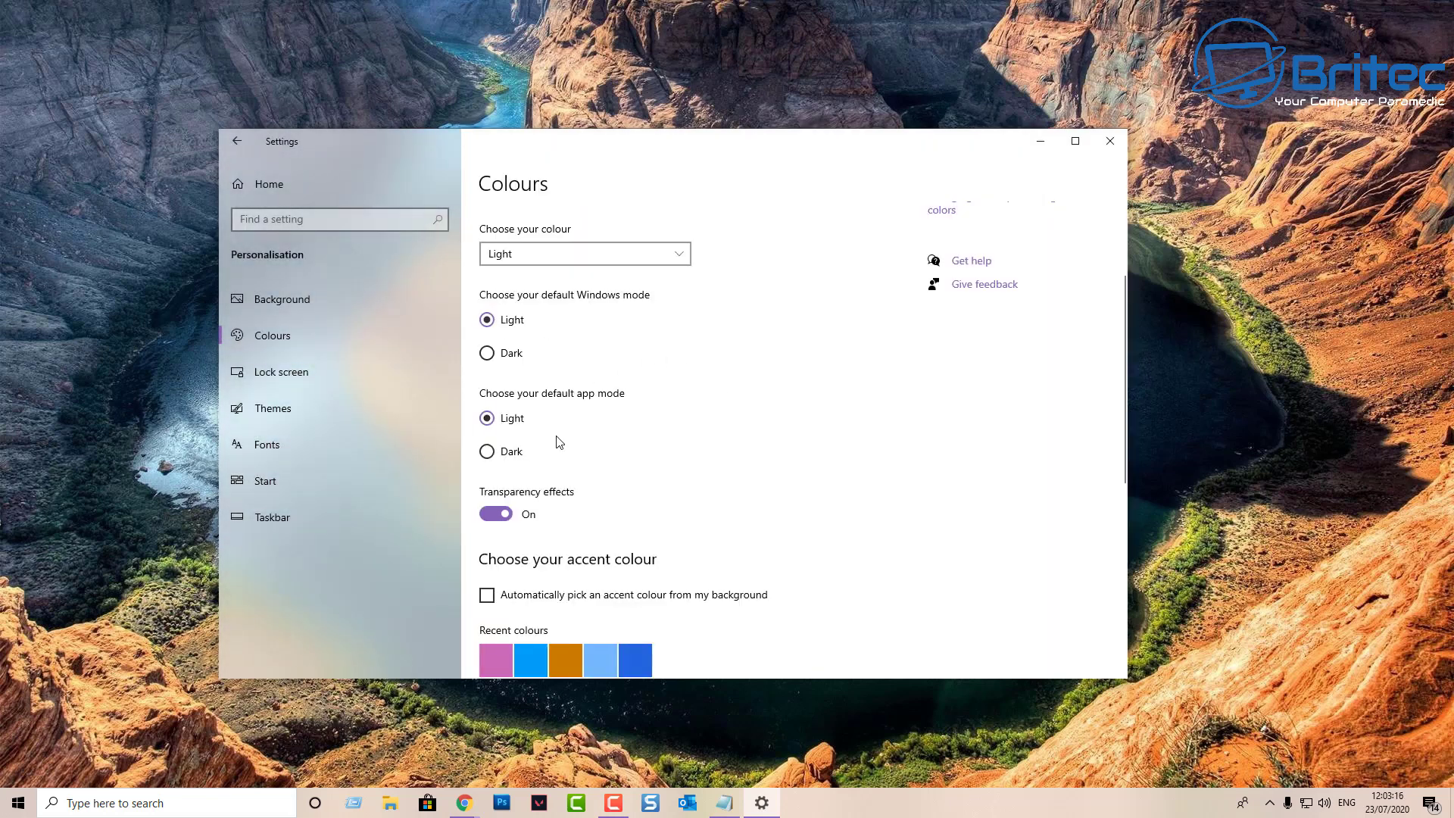
Step: Toggle transparency effects off and back on, and bring up the custom accent colour picker
{"action": "scroll", "coordinate": [564, 455], "scroll_direction": "down", "scroll_amount": 1}
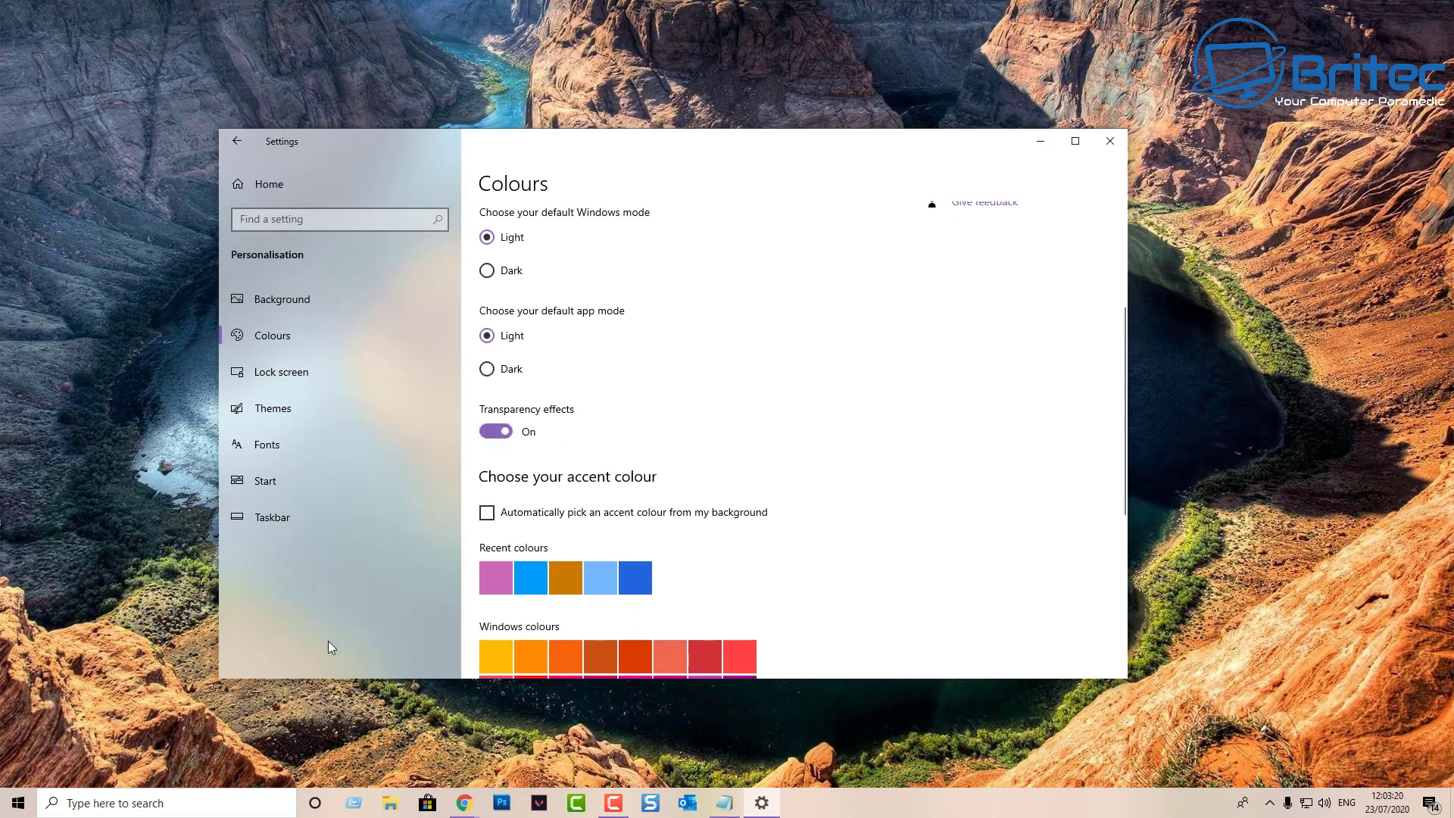
{"action": "left_click", "coordinate": [496, 430]}
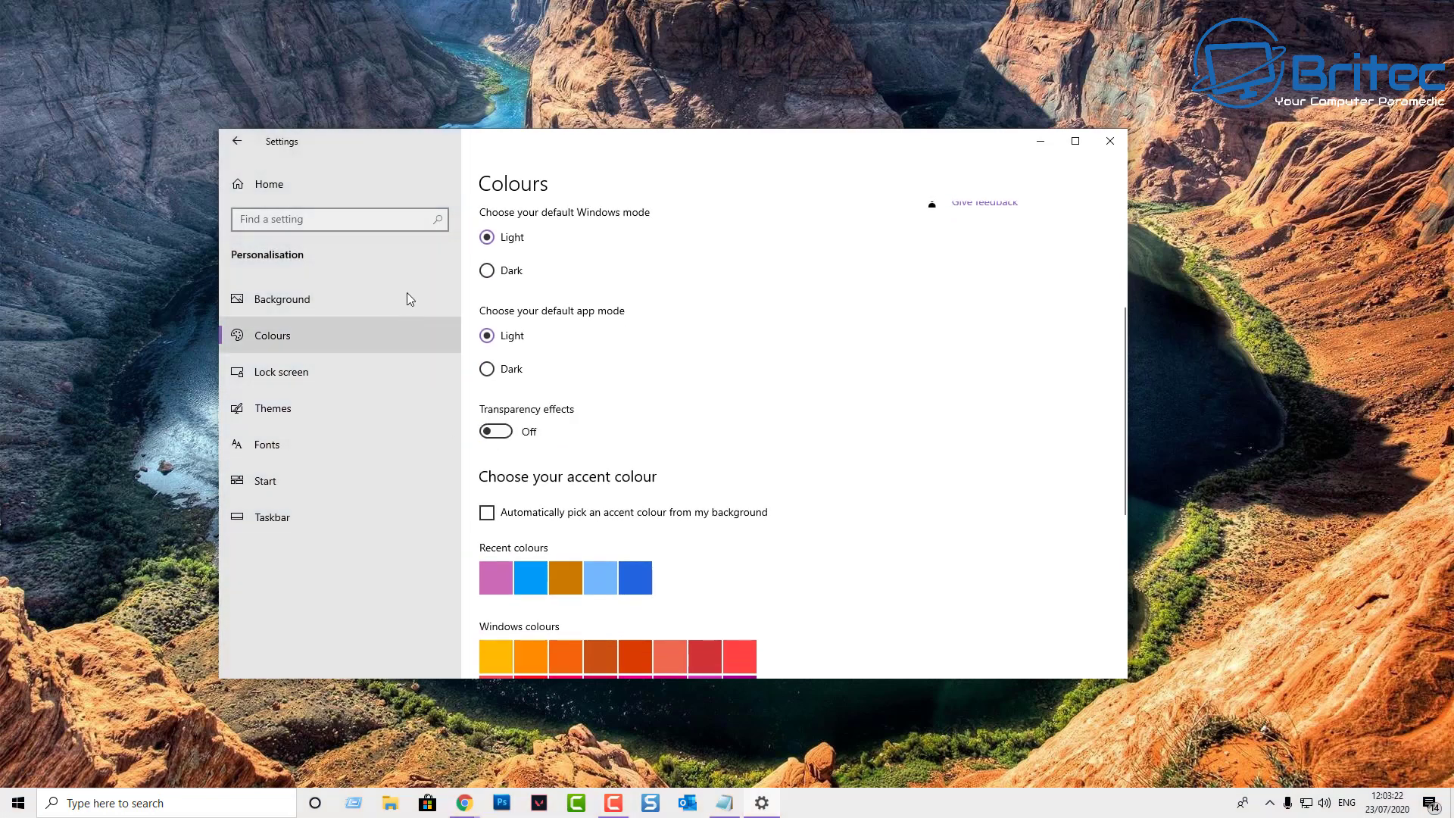
{"action": "left_click", "coordinate": [503, 433]}
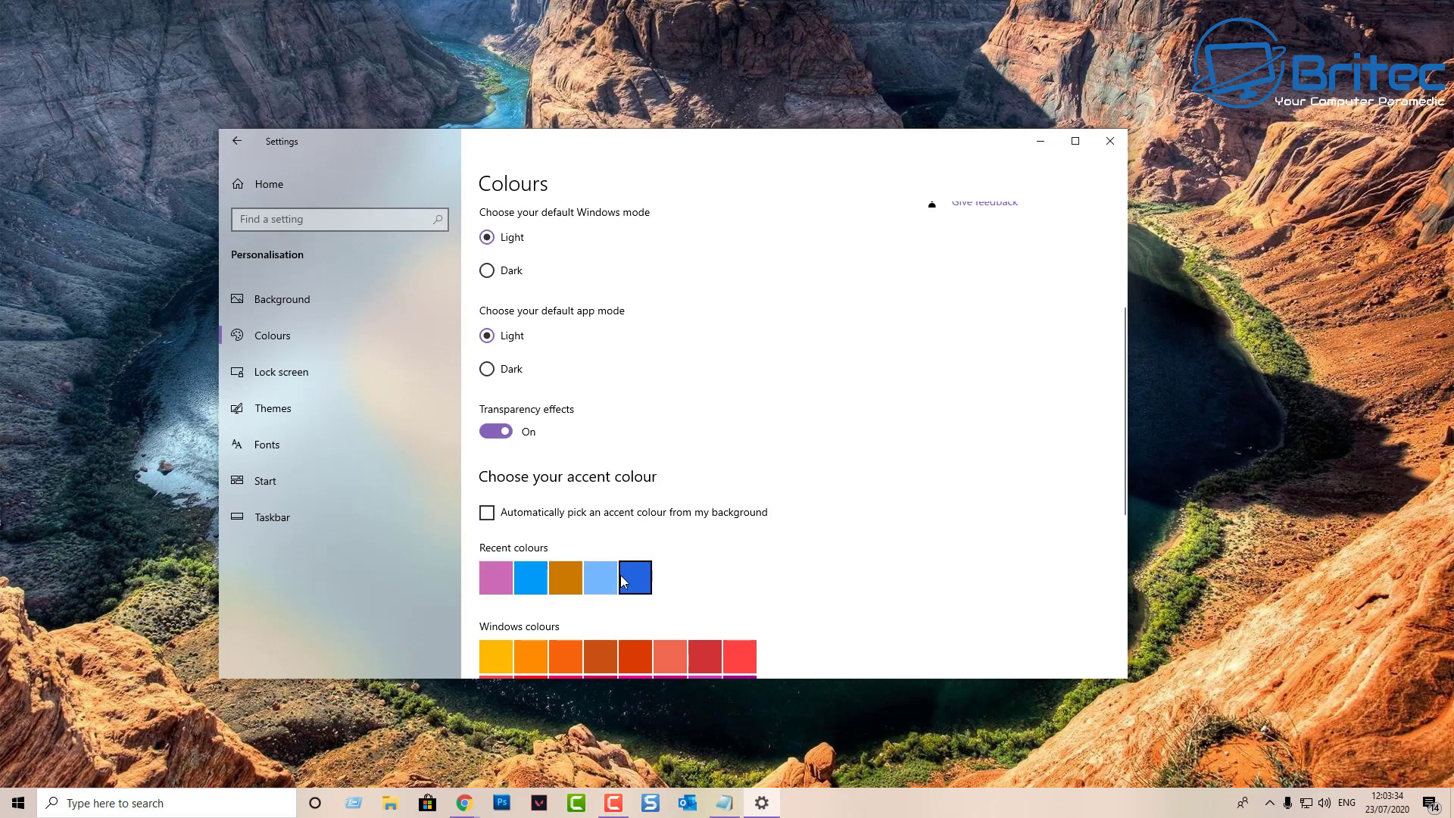
{"action": "scroll", "coordinate": [636, 604], "scroll_direction": "down", "scroll_amount": 3}
{"action": "scroll", "coordinate": [605, 629], "scroll_direction": "down", "scroll_amount": 3}
{"action": "left_click", "coordinate": [495, 485]}
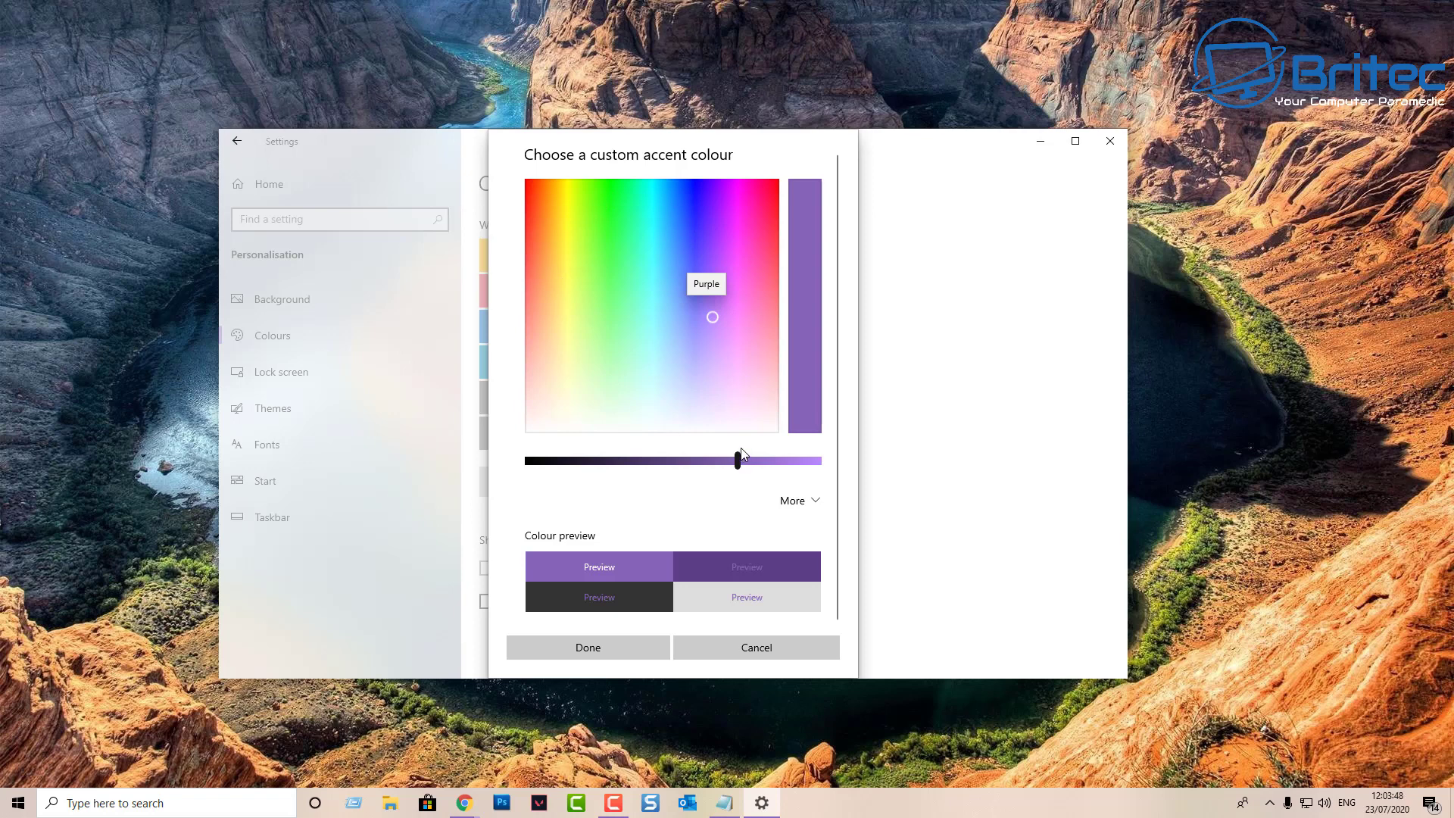
Step: View the custom colour's RGB values, then cancel the picker, keeping the purple accent
{"action": "left_click", "coordinate": [816, 503]}
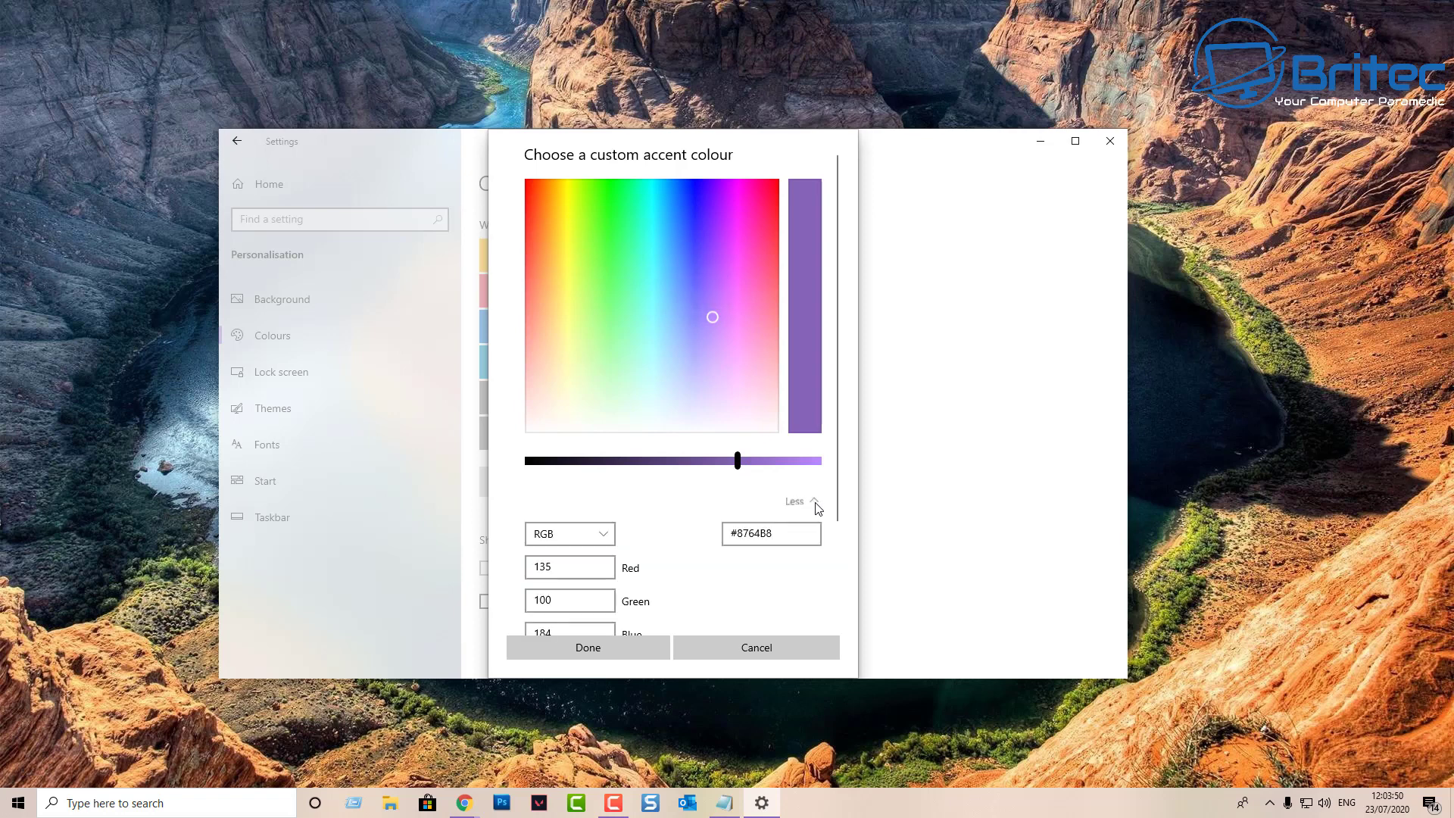
{"action": "scroll", "coordinate": [643, 487], "scroll_direction": "down", "scroll_amount": 2}
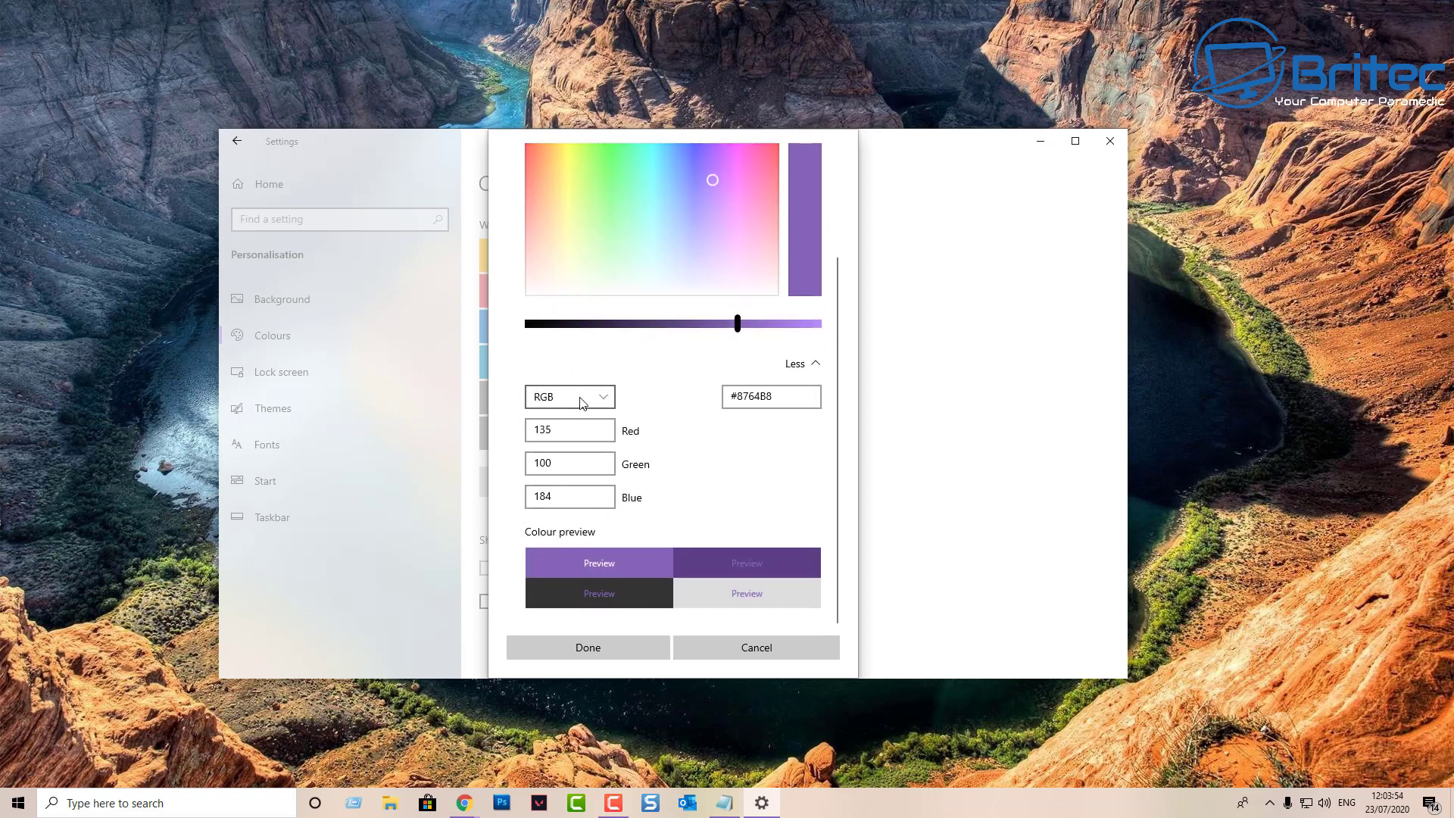
{"action": "left_click", "coordinate": [603, 400]}
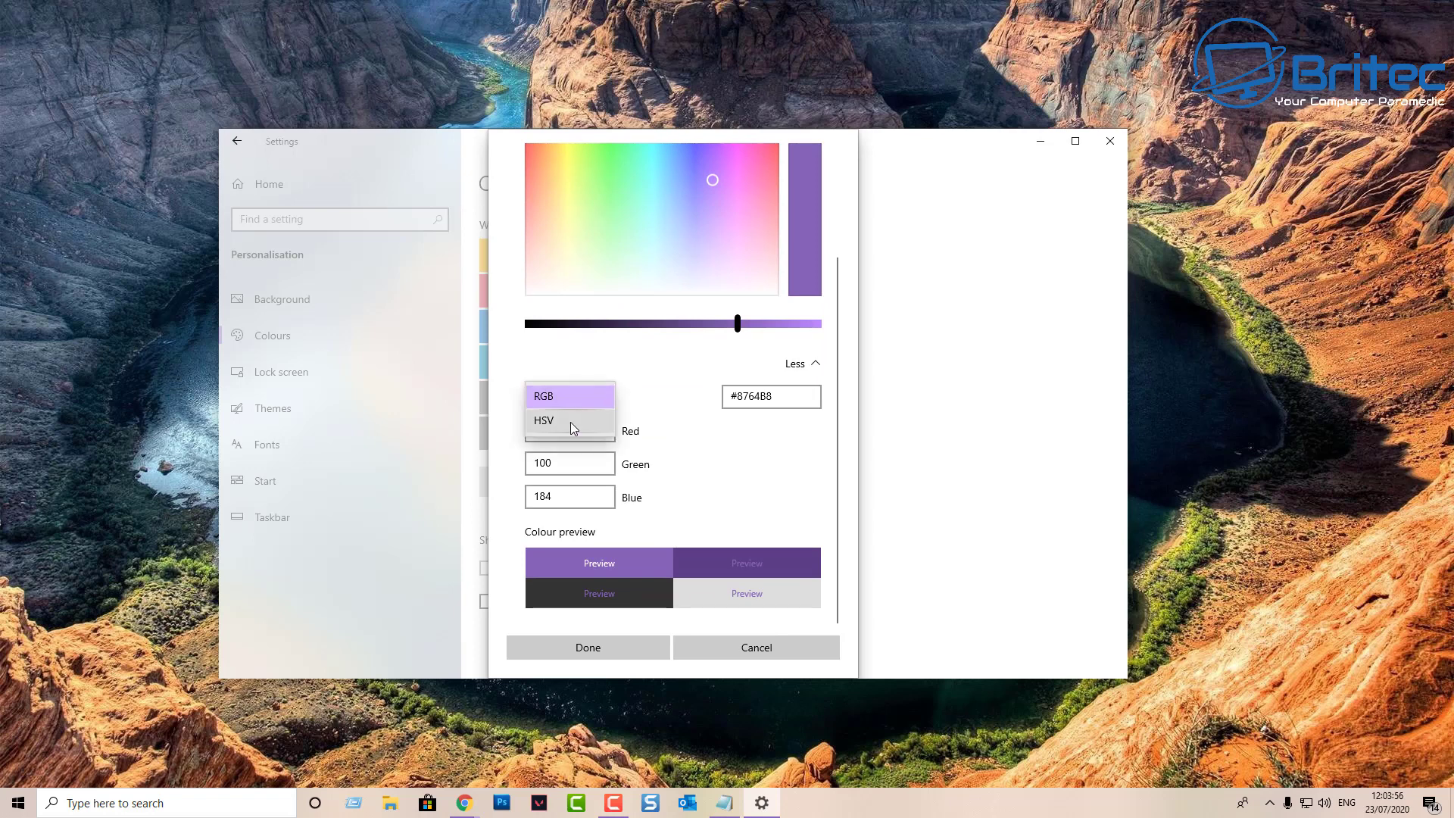
{"action": "left_click", "coordinate": [659, 393]}
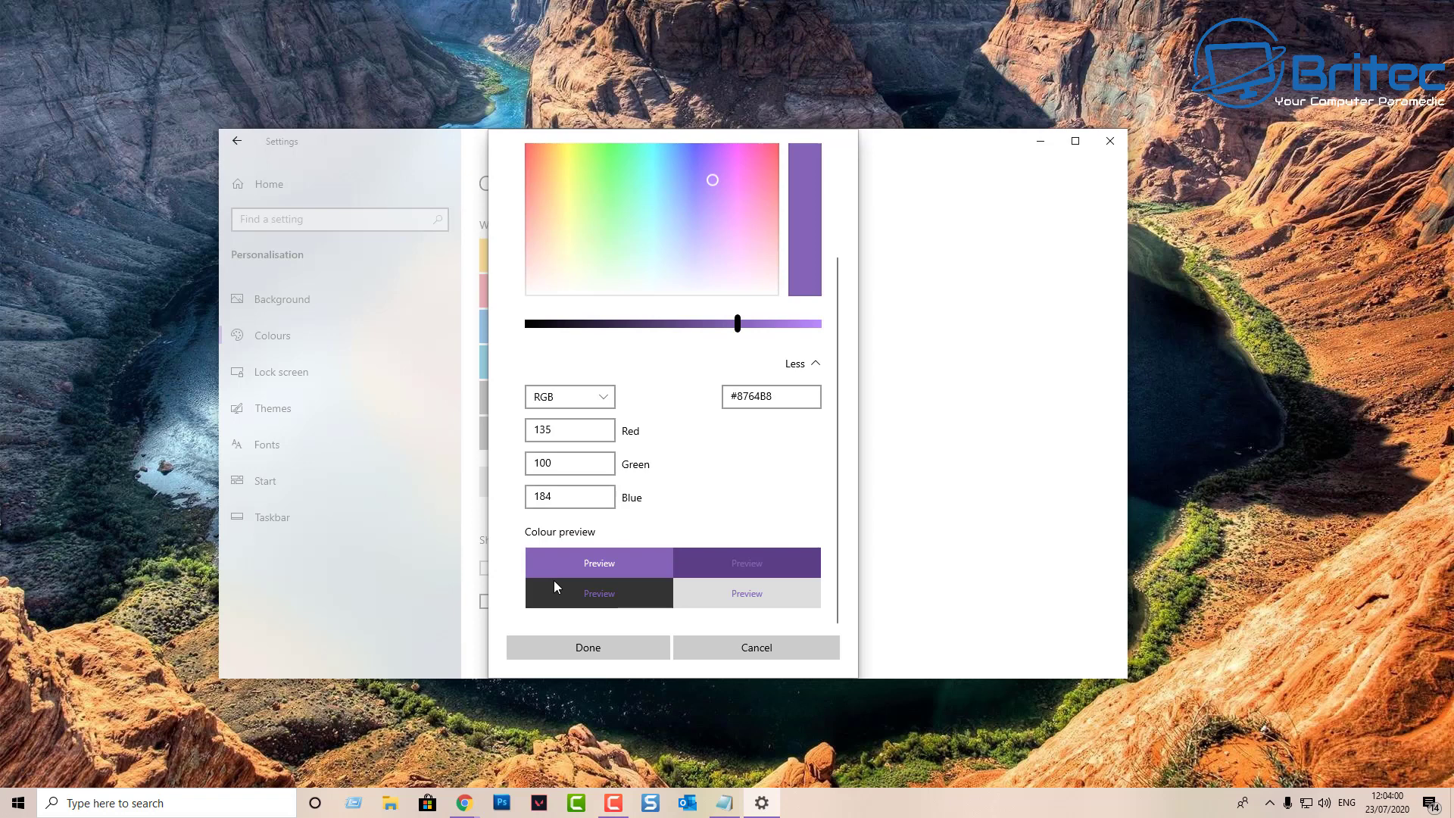
{"action": "scroll", "coordinate": [719, 540], "scroll_direction": "up", "scroll_amount": 3}
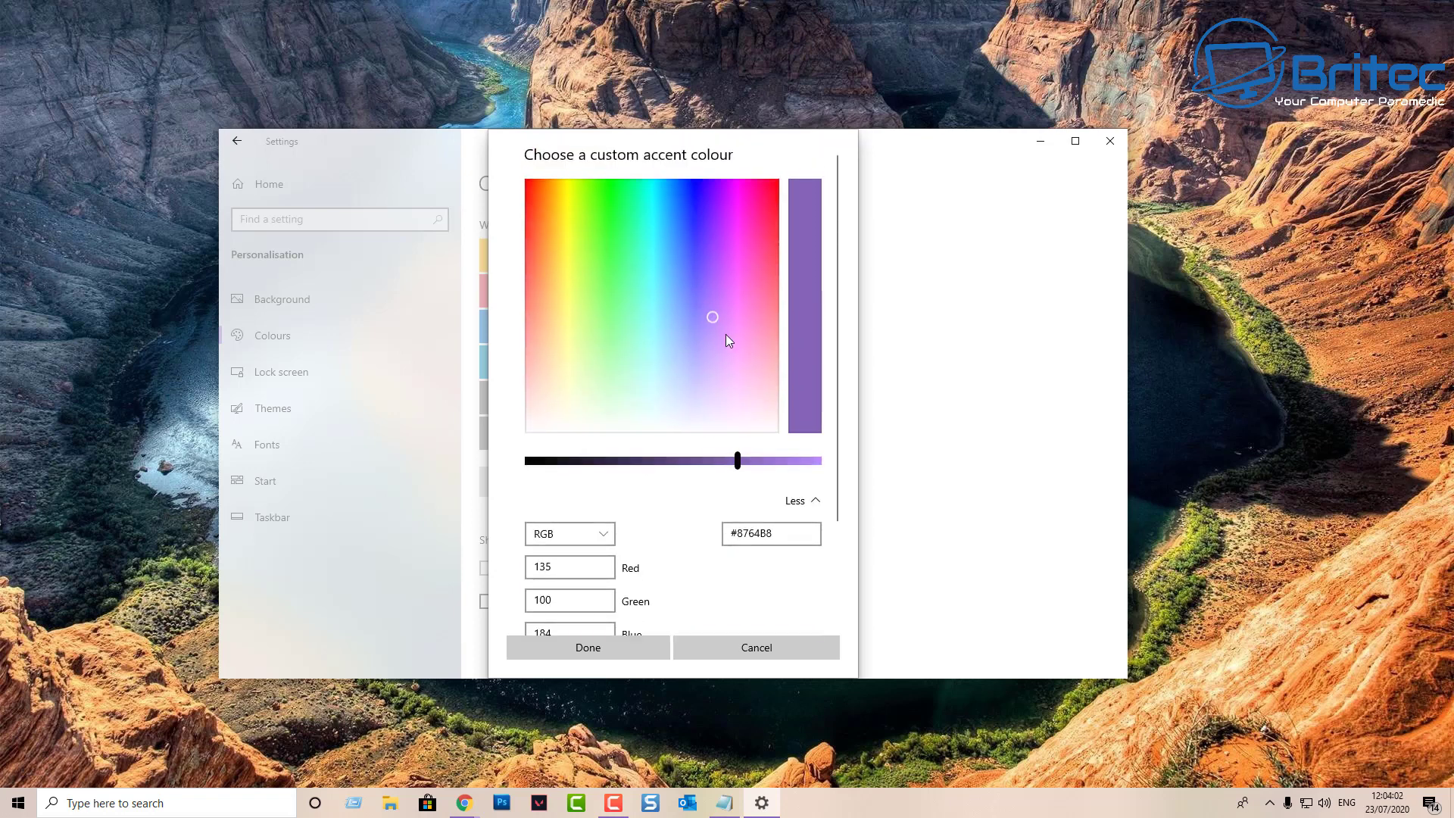
{"action": "left_click", "coordinate": [765, 648]}
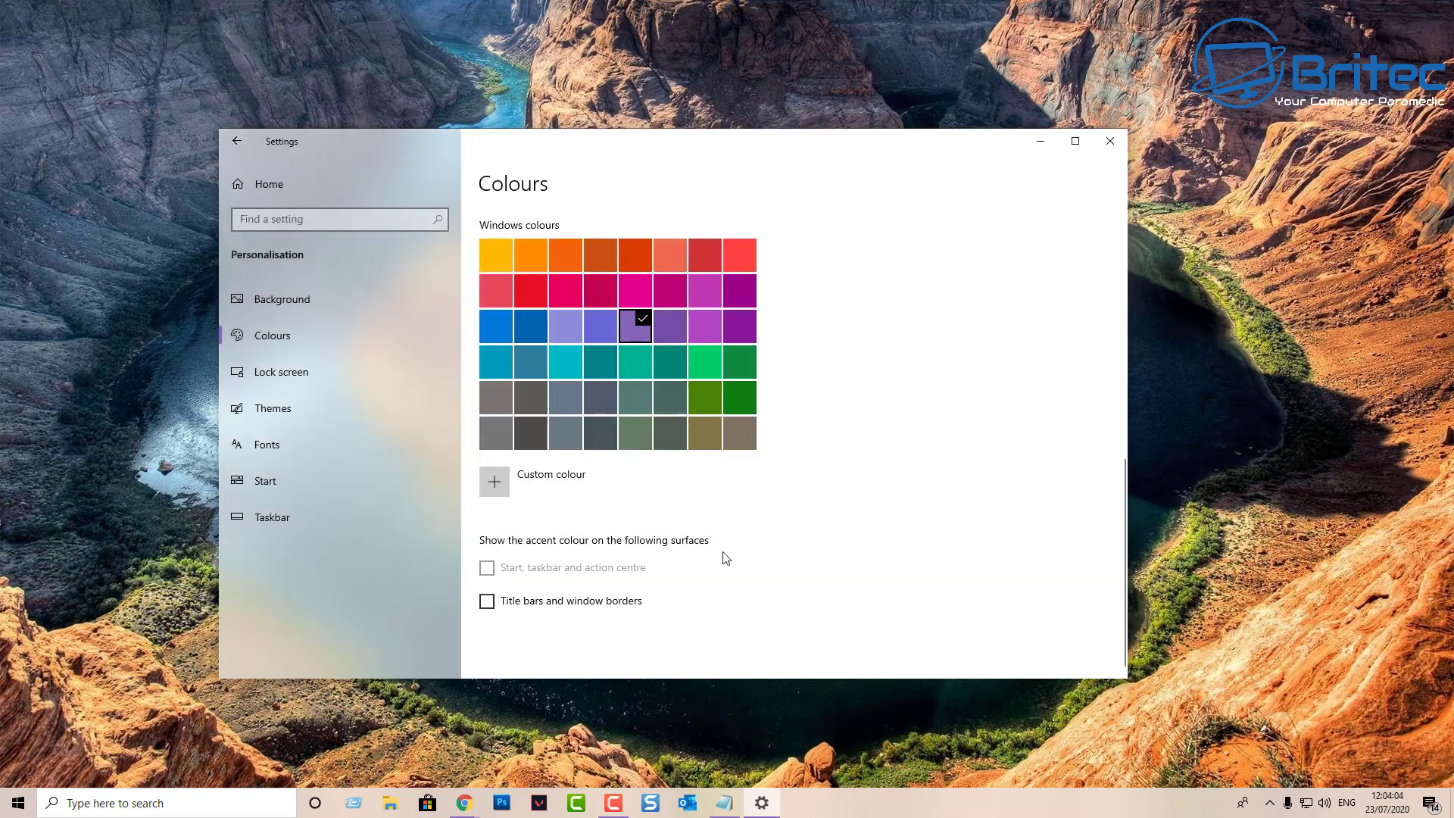
Step: Make light blue the accent colour and apply it to title bars and window borders
{"action": "scroll", "coordinate": [641, 413], "scroll_direction": "up", "scroll_amount": 4}
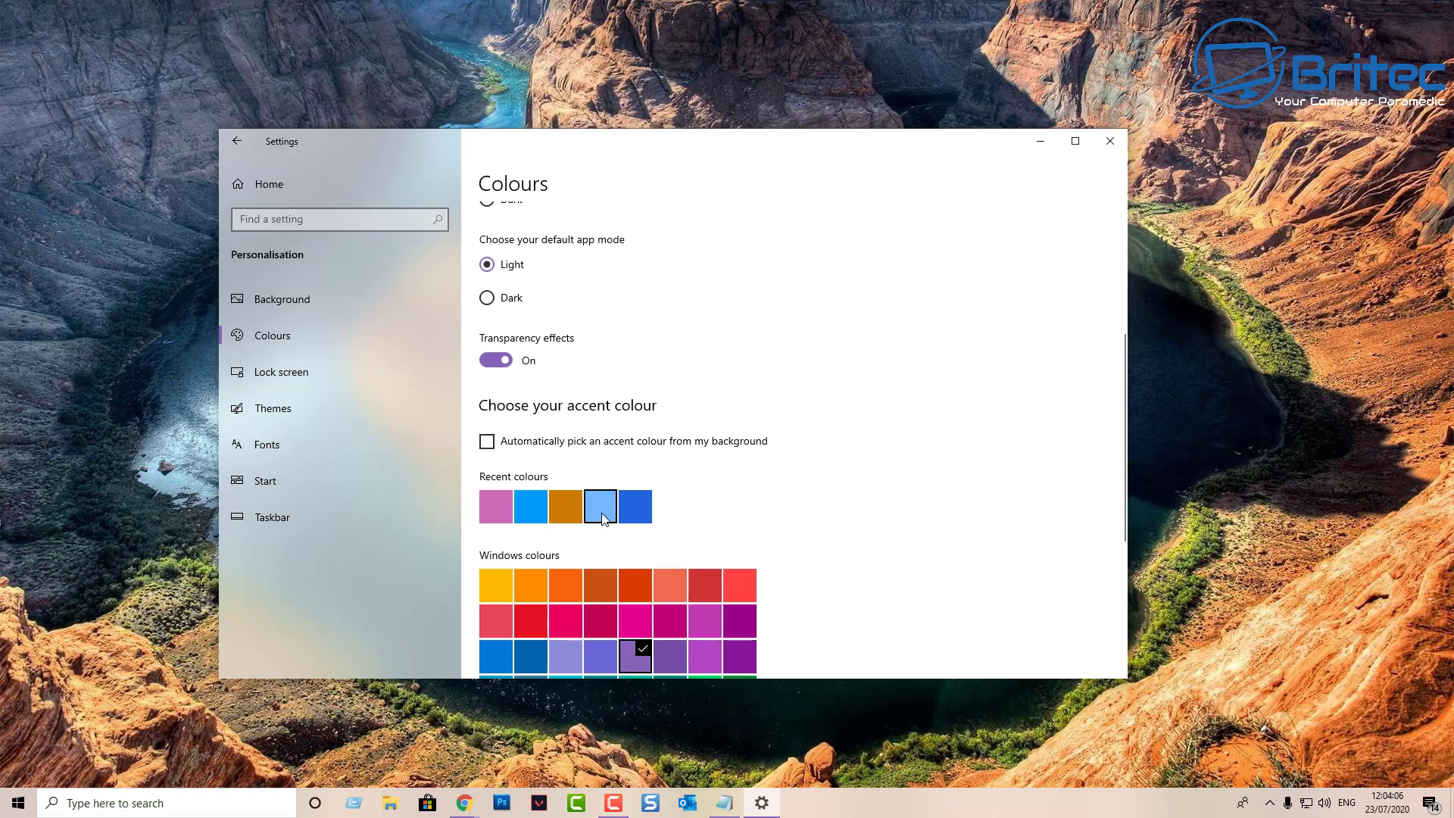
{"action": "left_click", "coordinate": [603, 515]}
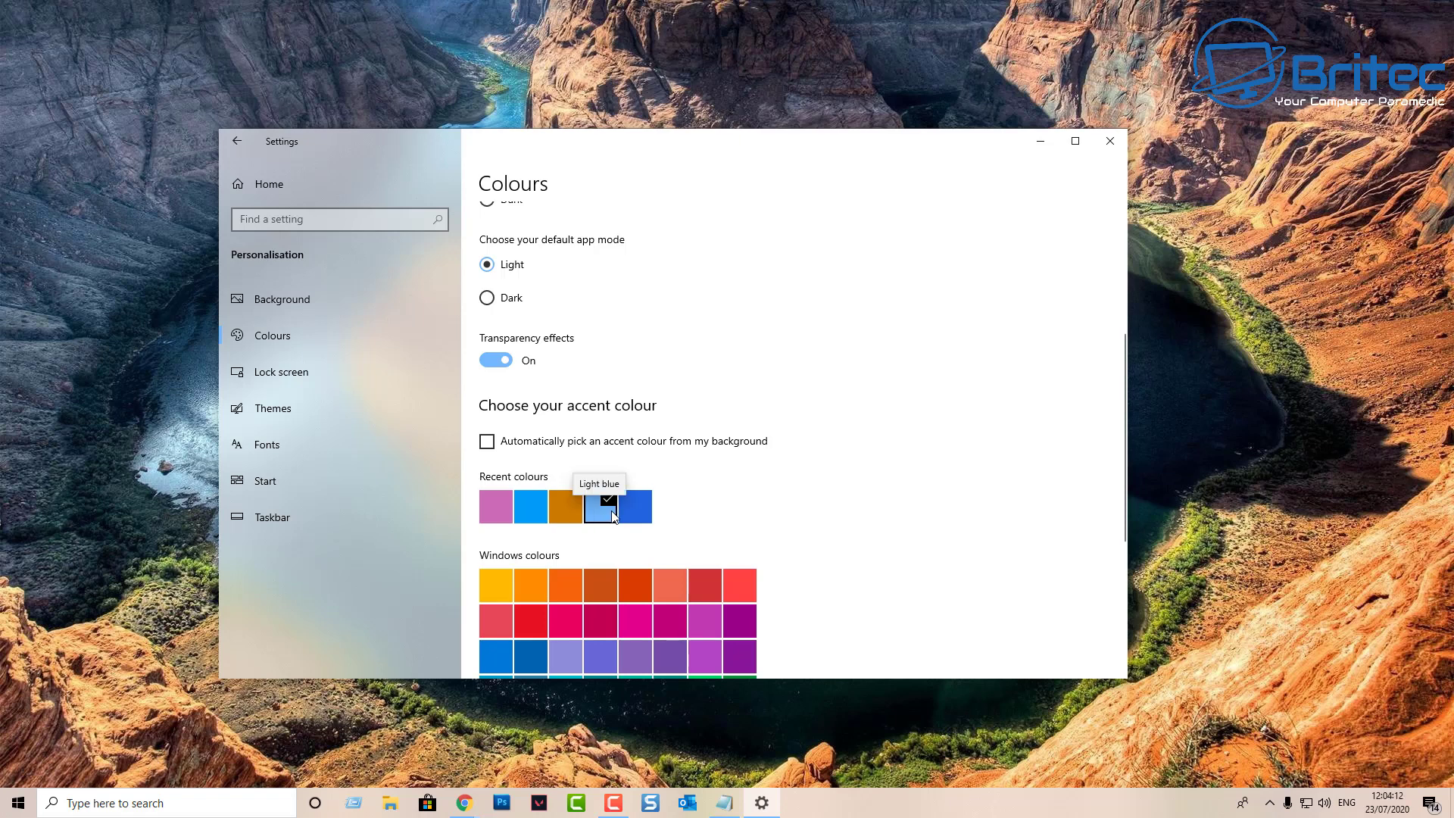
{"action": "left_click", "coordinate": [18, 803]}
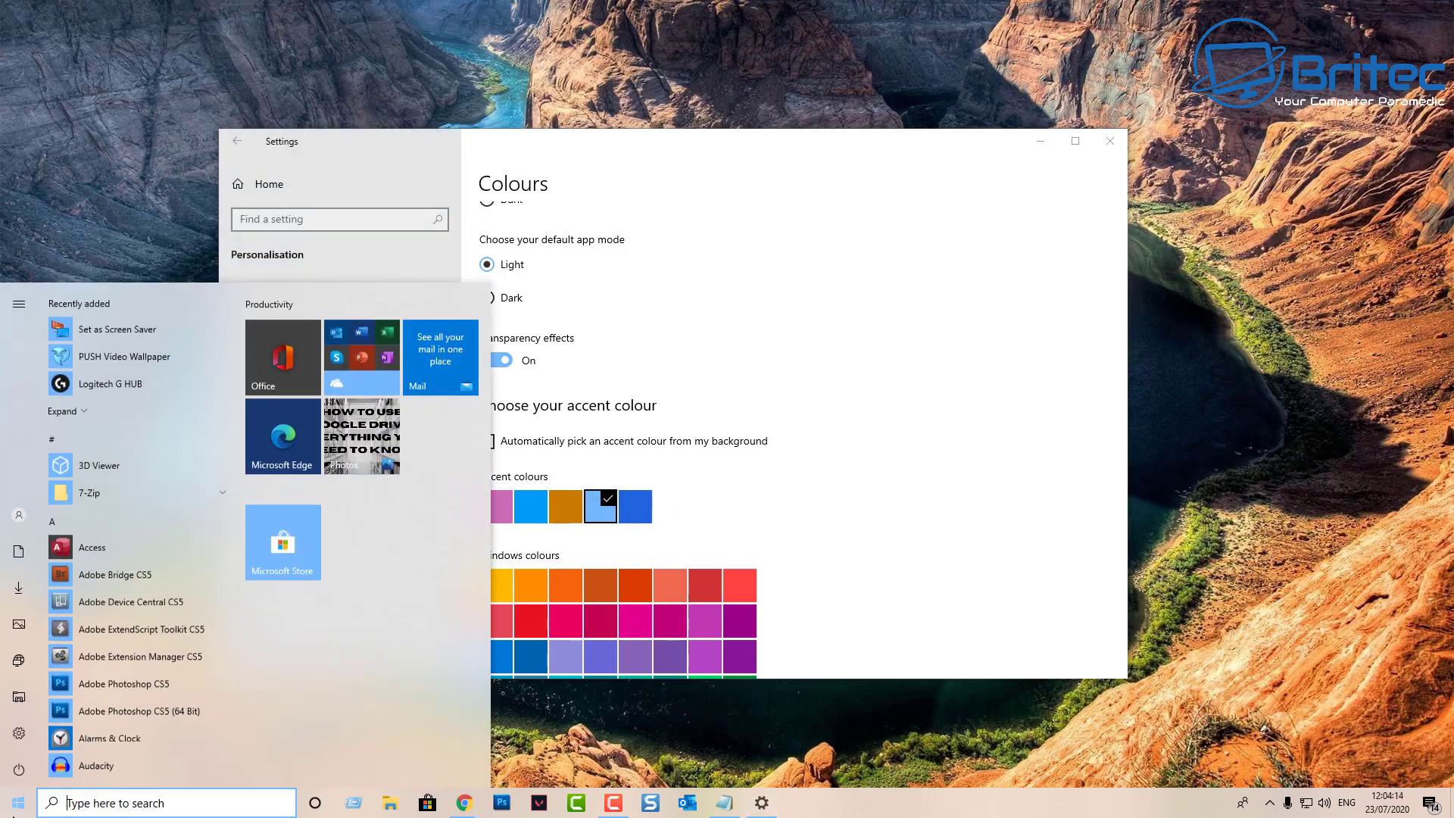
{"action": "left_click", "coordinate": [18, 803]}
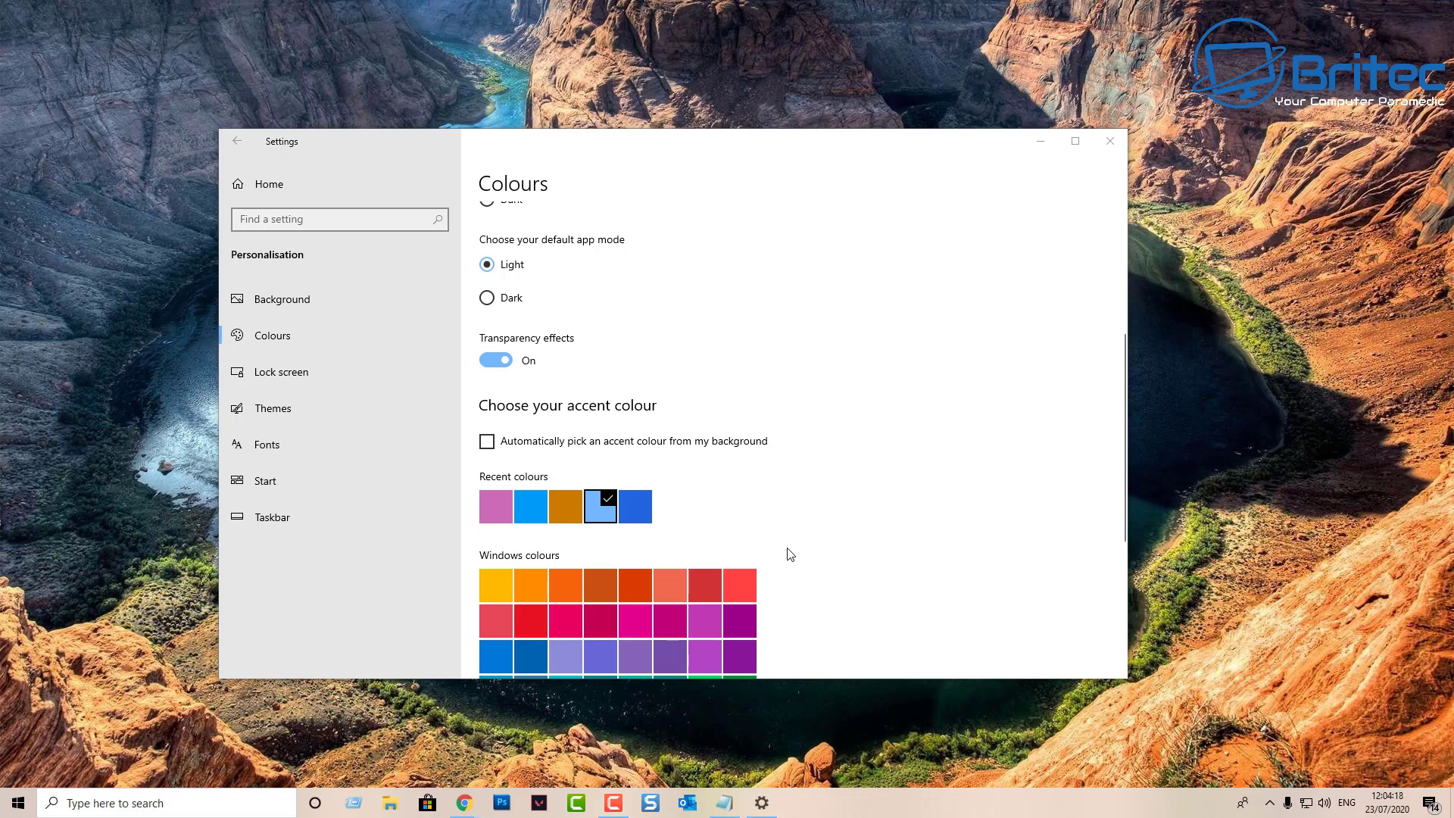
{"action": "scroll", "coordinate": [785, 549], "scroll_direction": "down", "scroll_amount": 5}
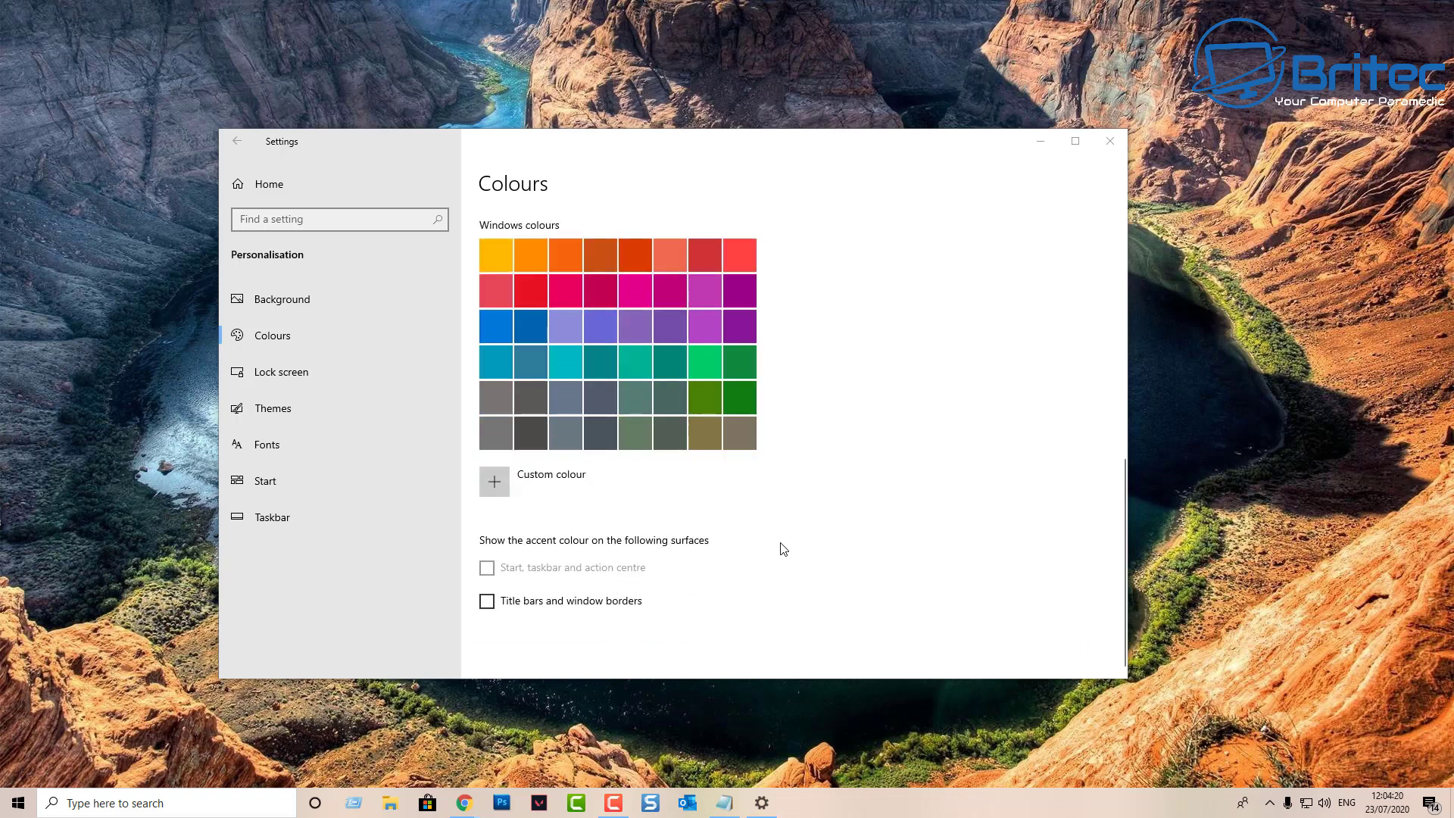
{"action": "left_click", "coordinate": [486, 603]}
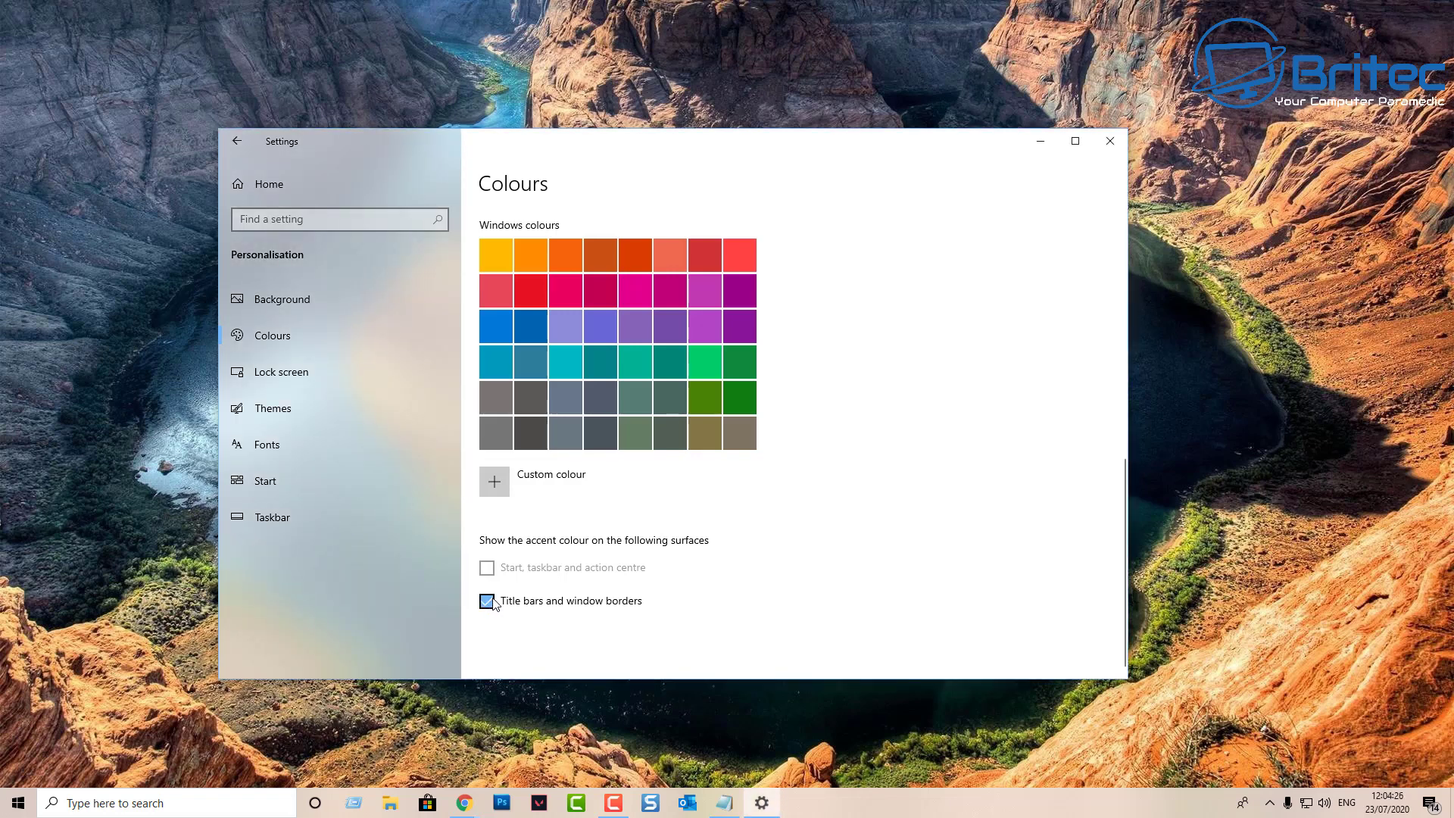
Step: Try automatic accent picking from the background, then restore light blue with auto-pick off
{"action": "scroll", "coordinate": [659, 608], "scroll_direction": "up", "scroll_amount": 5}
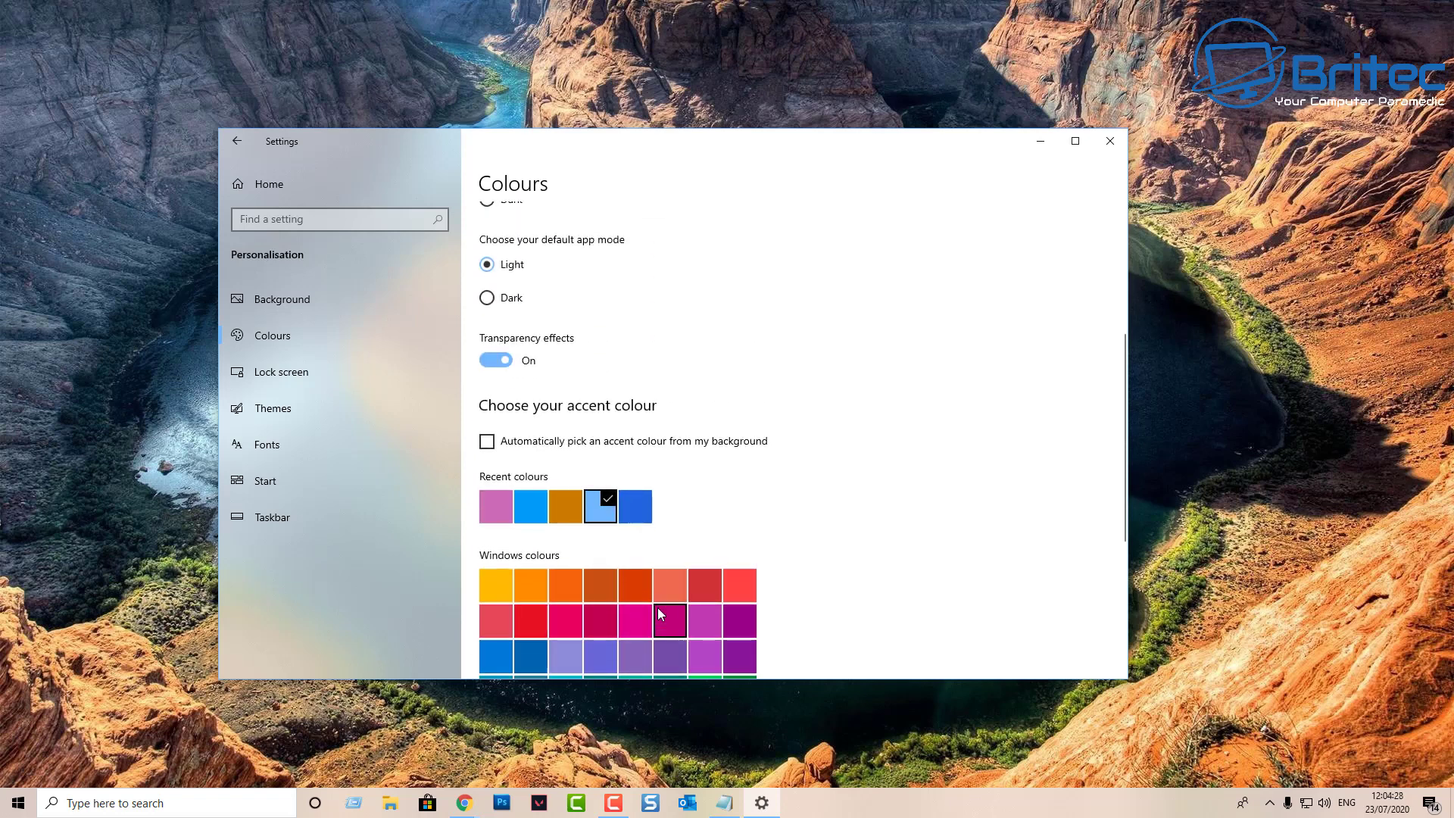
{"action": "left_click", "coordinate": [487, 442]}
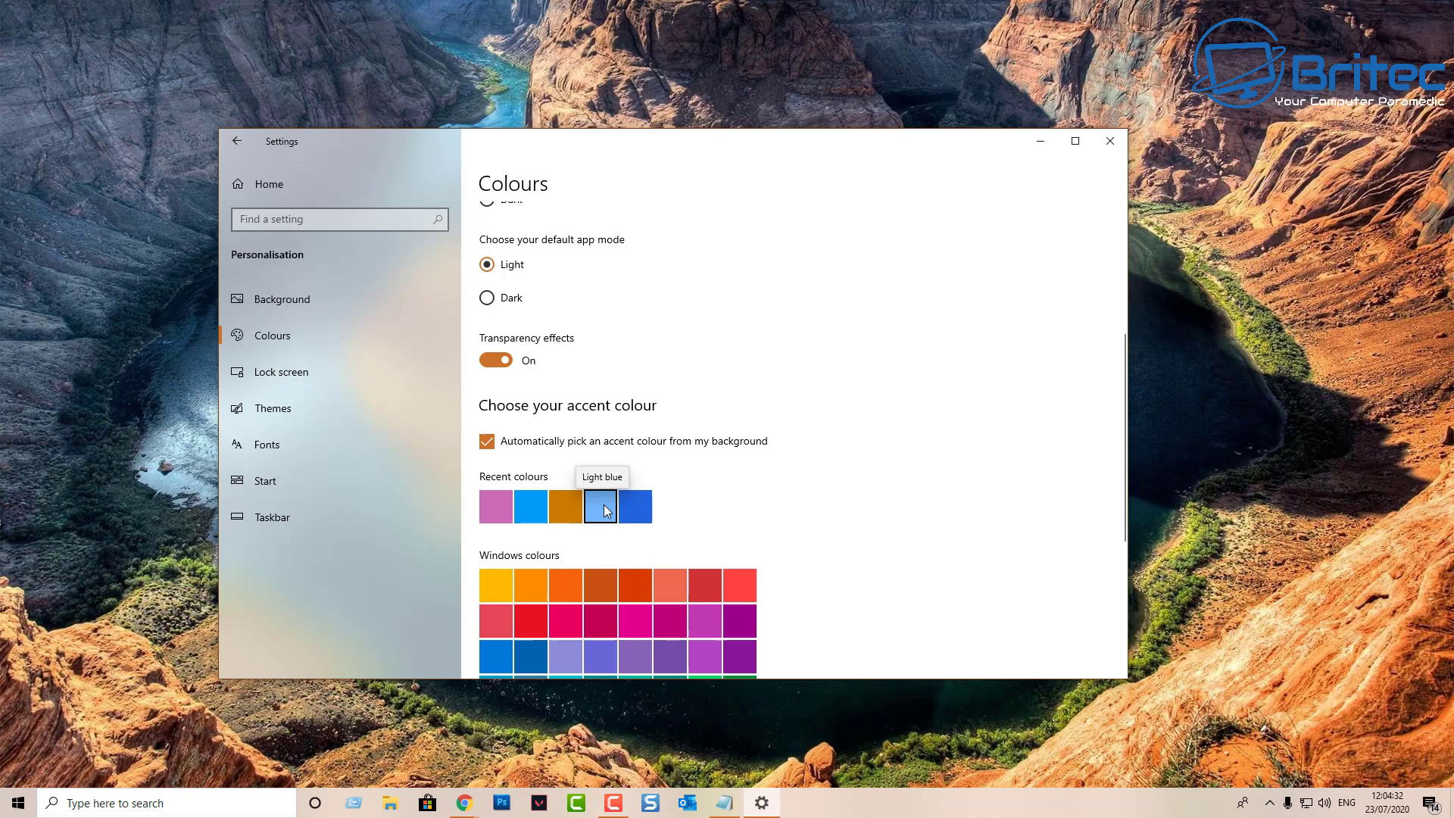
{"action": "left_click", "coordinate": [605, 508]}
{"action": "left_click", "coordinate": [487, 442]}
{"action": "scroll", "coordinate": [675, 542], "scroll_direction": "down", "scroll_amount": 5}
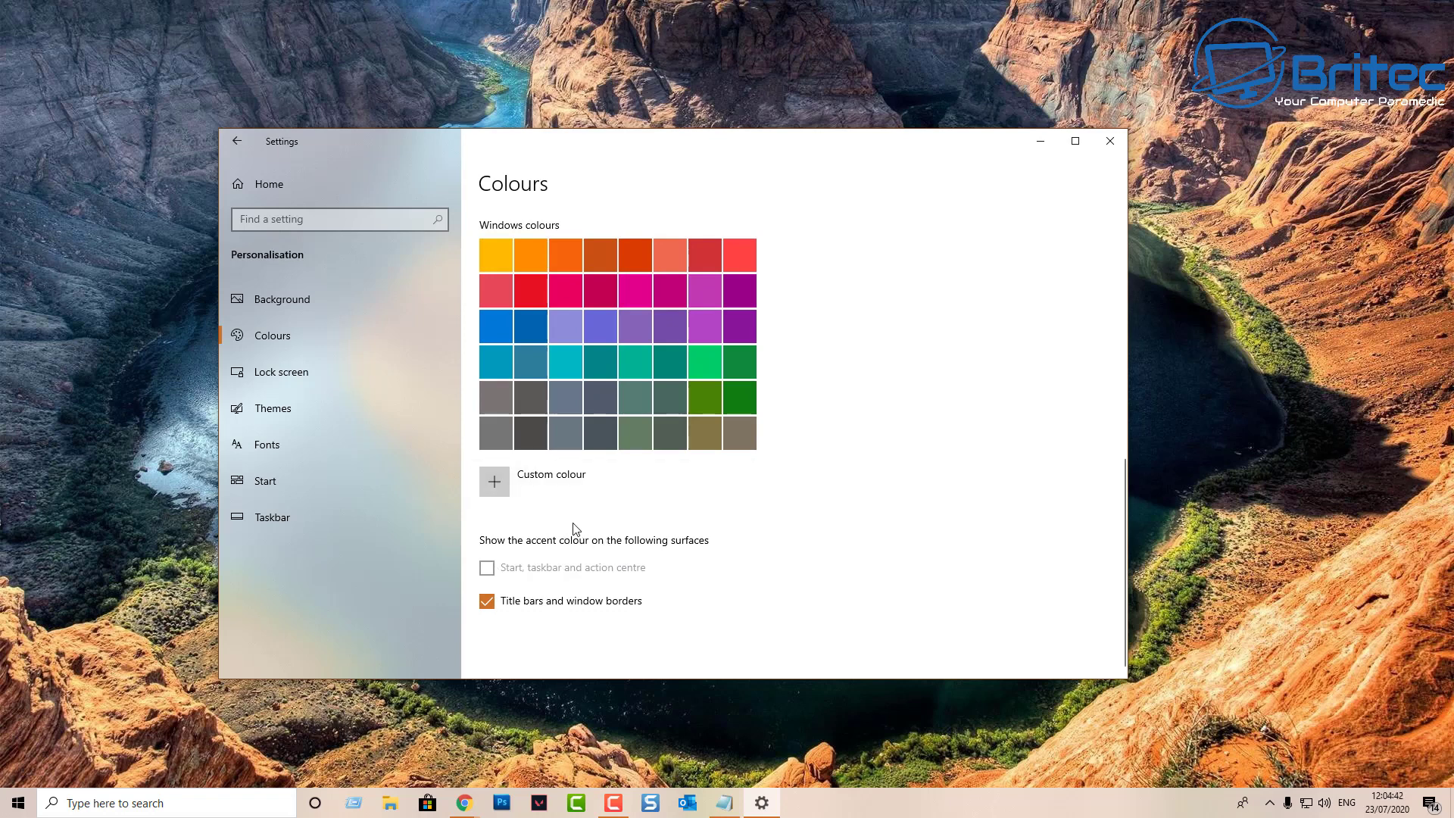
{"action": "scroll", "coordinate": [573, 527], "scroll_direction": "up", "scroll_amount": 3}
{"action": "left_click", "coordinate": [604, 432]}
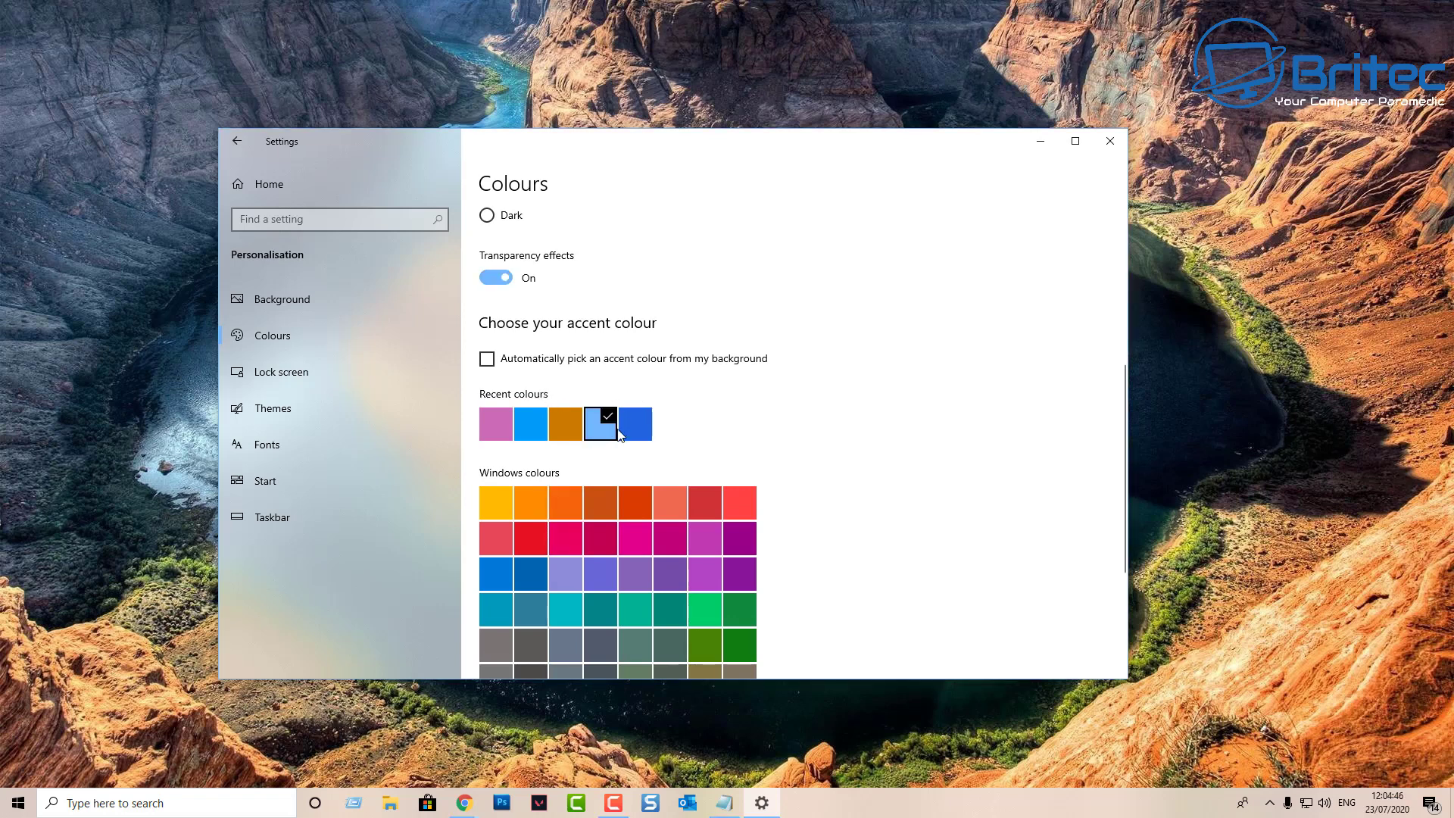
{"action": "scroll", "coordinate": [630, 500], "scroll_direction": "up", "scroll_amount": 3}
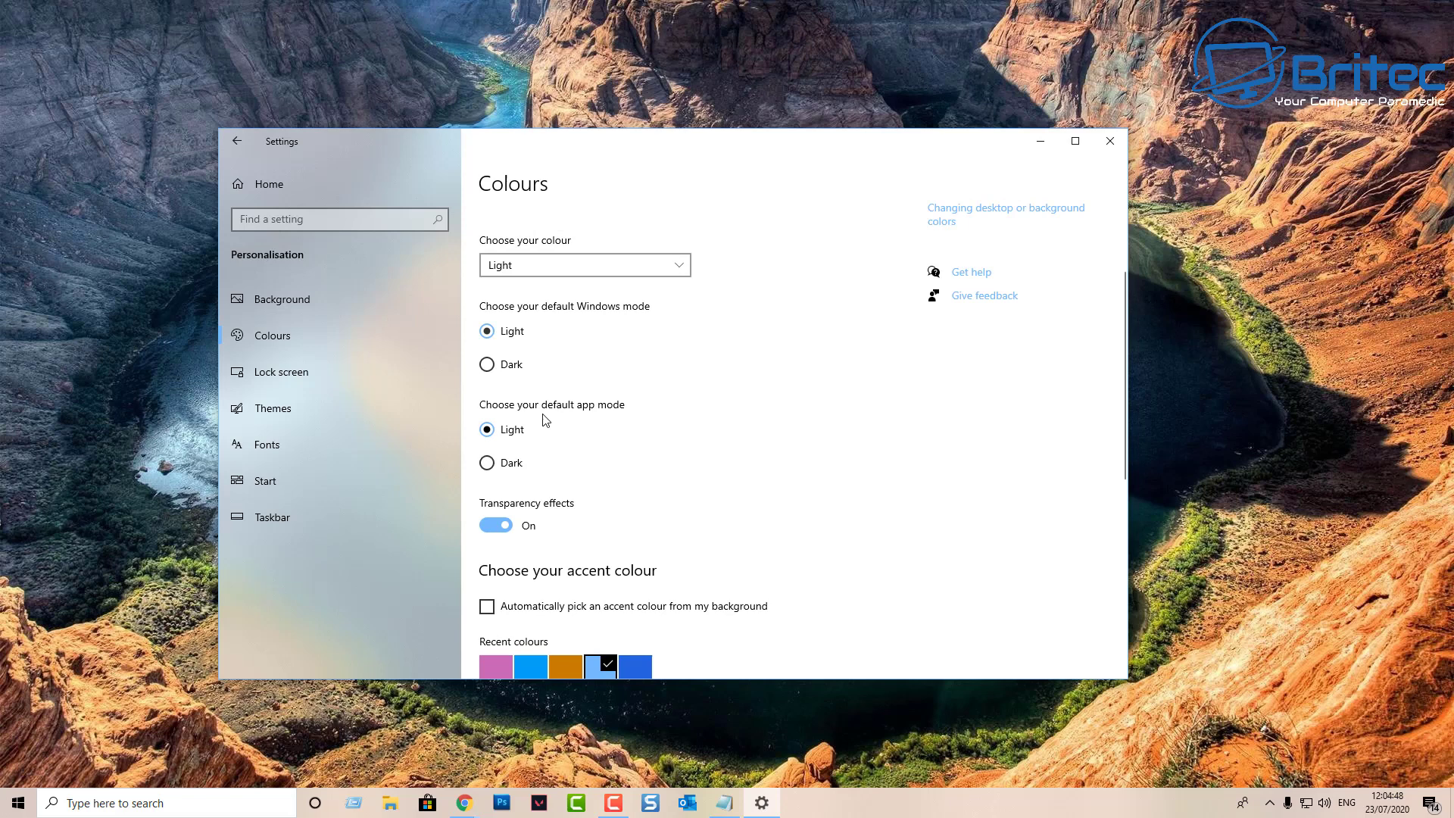
Step: Set the default Windows mode to Dark
{"action": "left_click", "coordinate": [486, 366]}
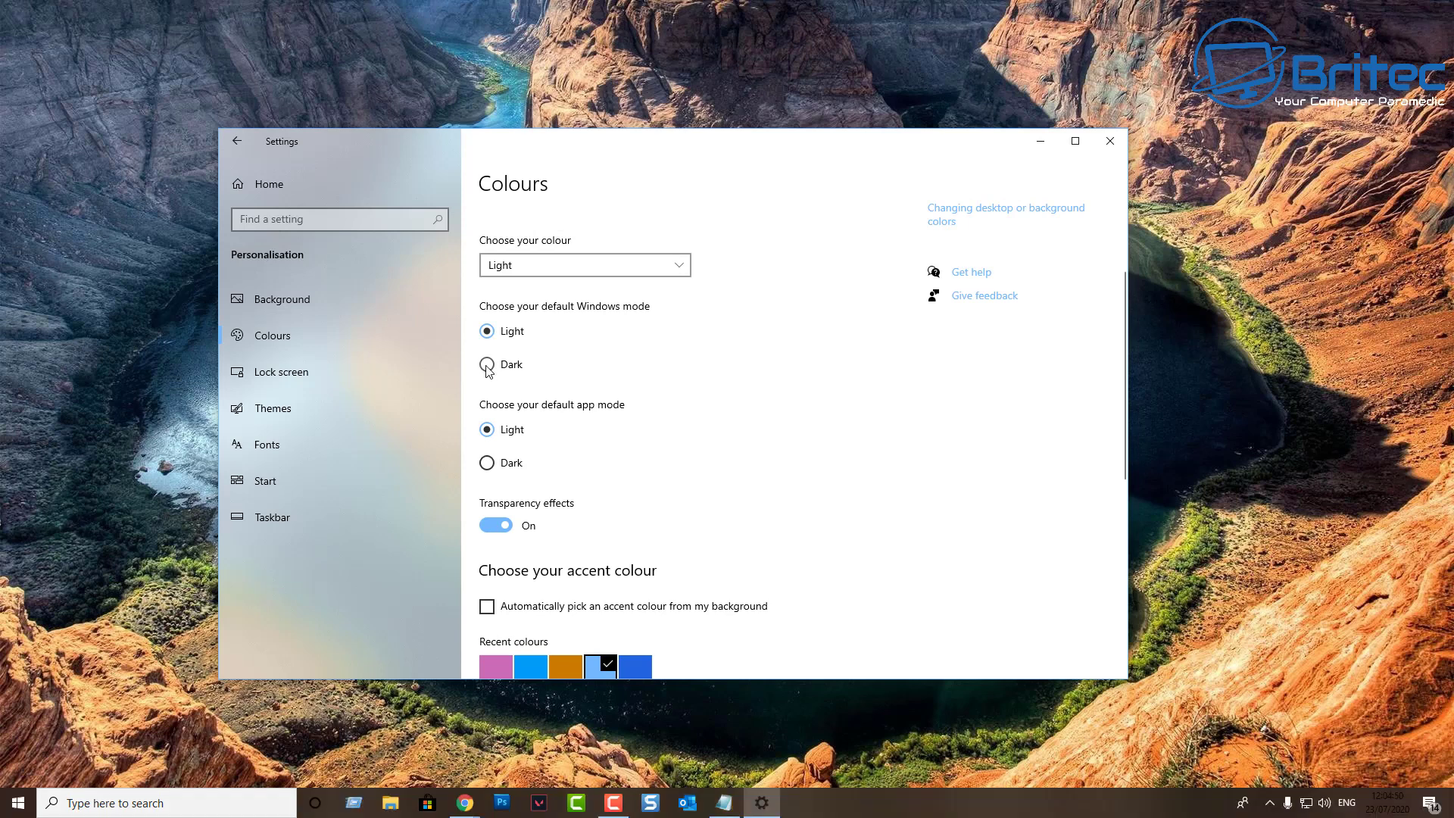
{"action": "scroll", "coordinate": [615, 492], "scroll_direction": "down", "scroll_amount": 8}
{"action": "scroll", "coordinate": [615, 492], "scroll_direction": "up", "scroll_amount": 6}
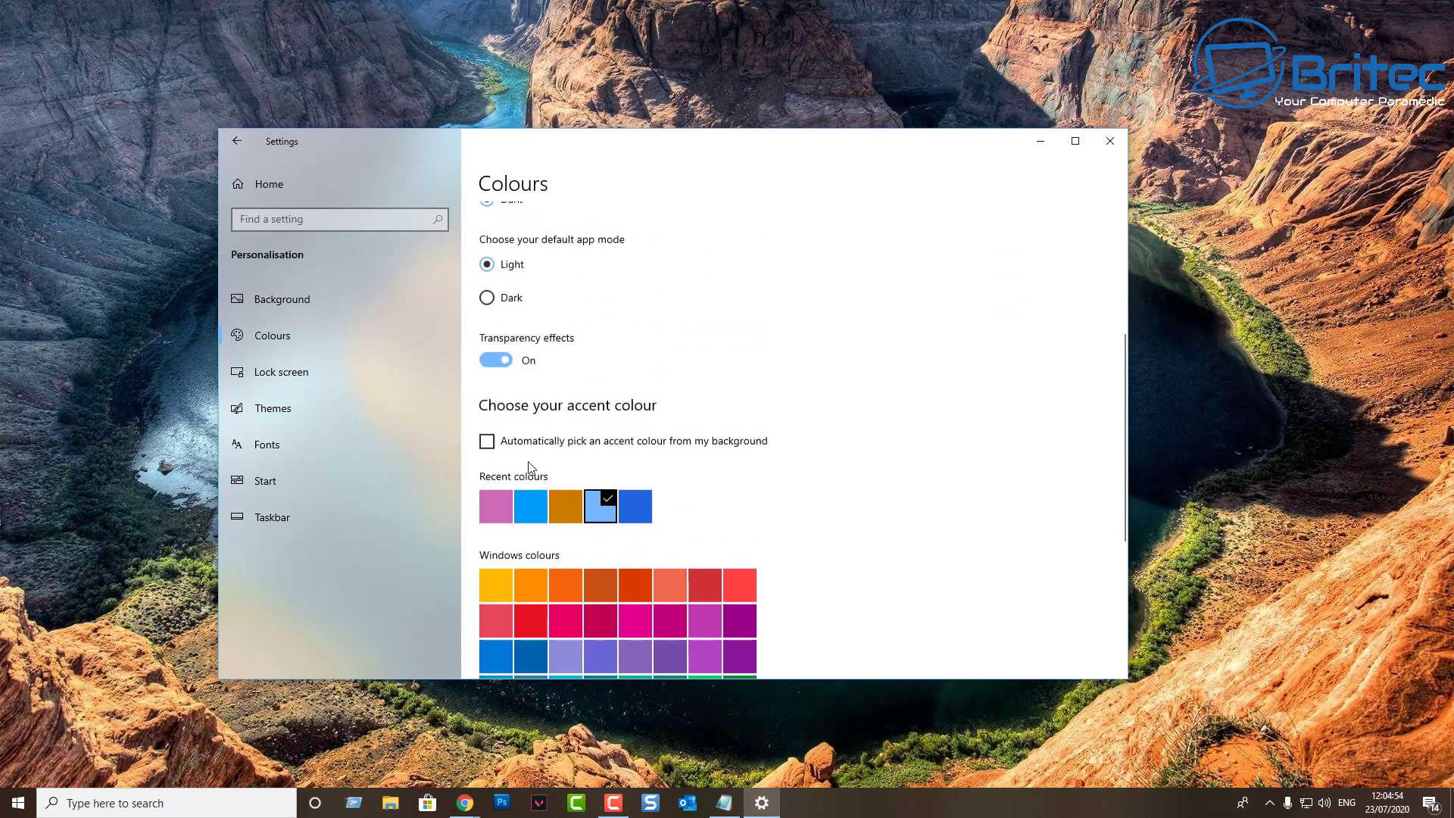
{"action": "scroll", "coordinate": [575, 491], "scroll_direction": "up", "scroll_amount": 3}
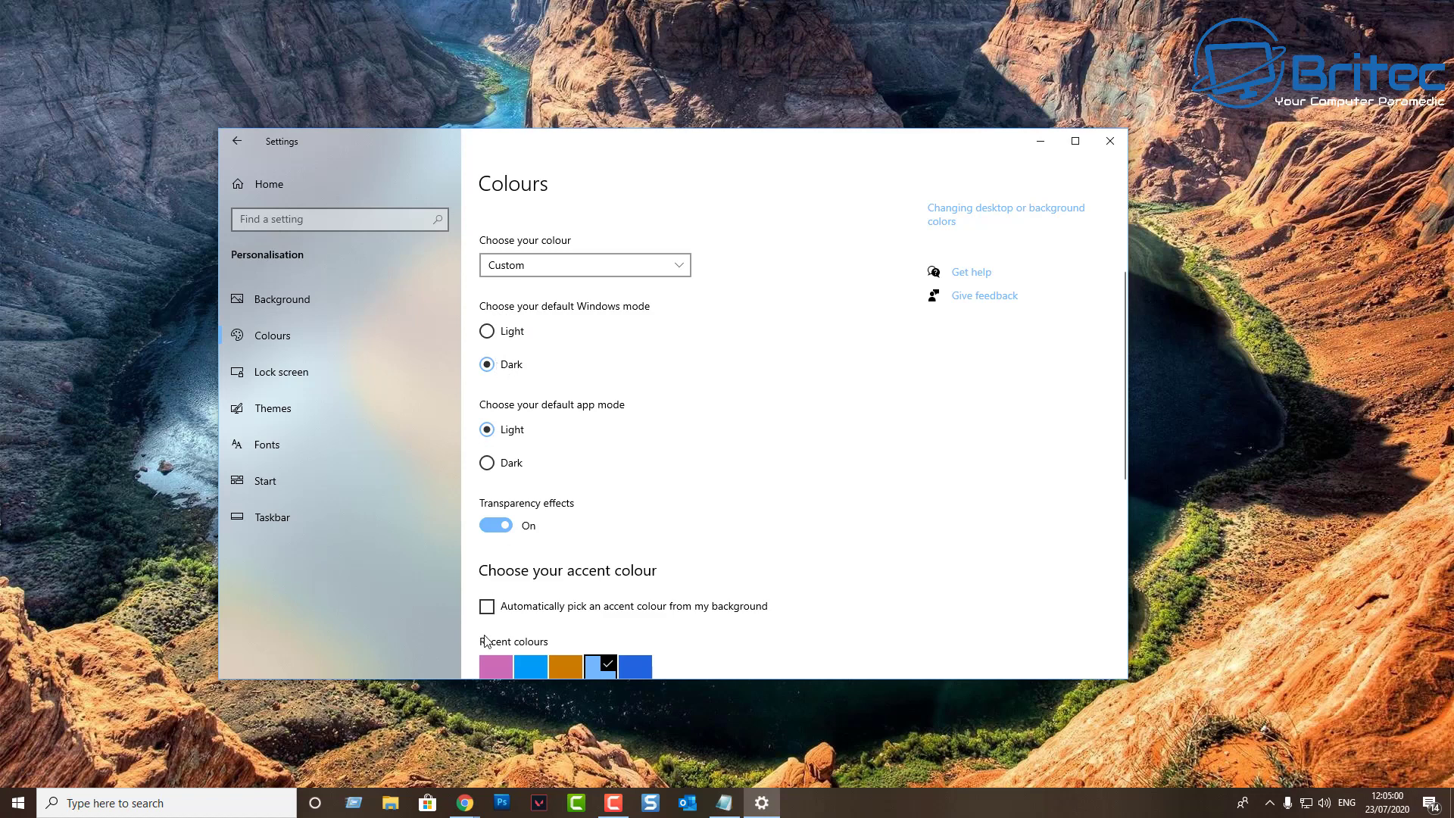
{"action": "scroll", "coordinate": [485, 641], "scroll_direction": "down", "scroll_amount": 6}
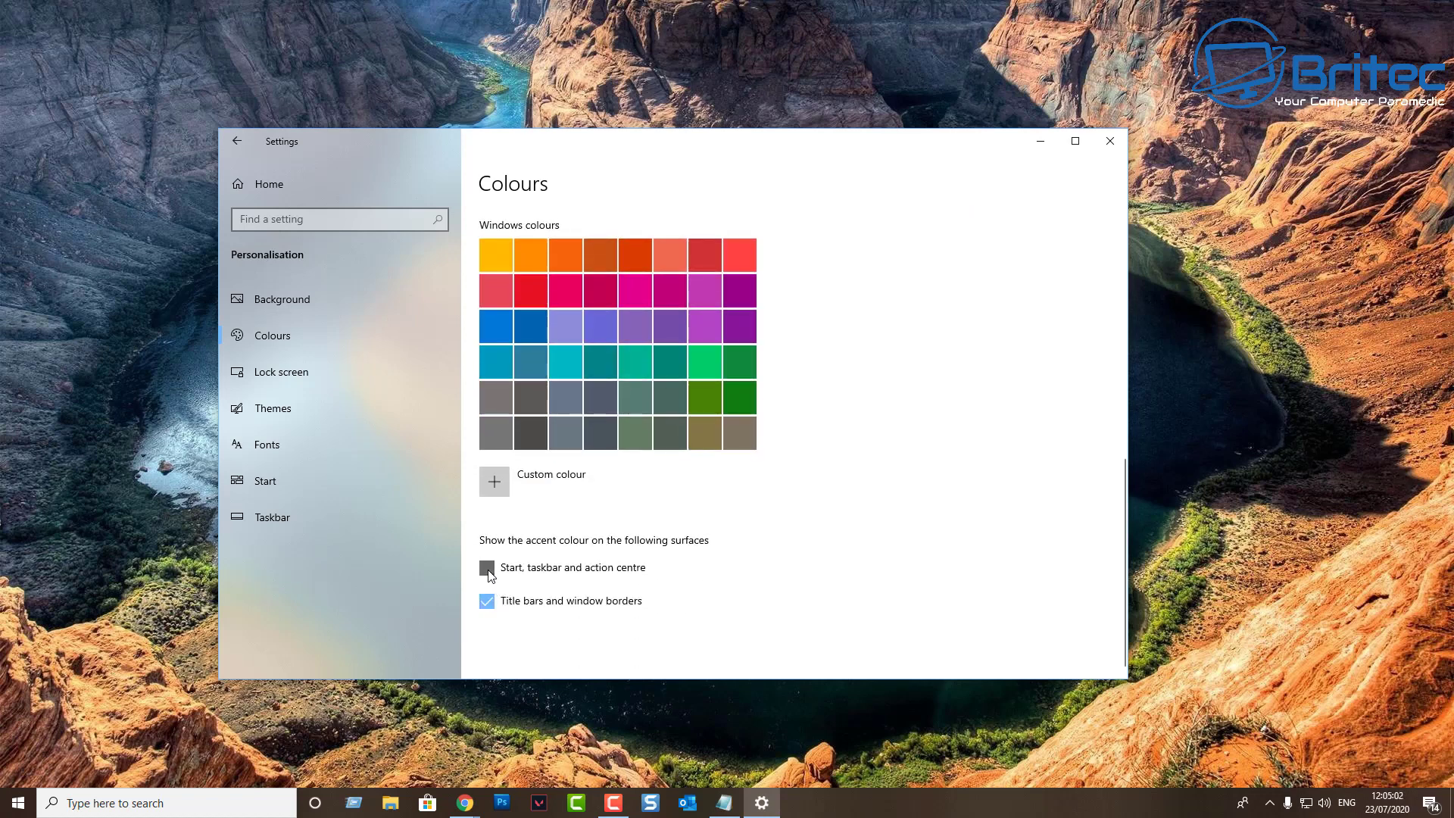
Step: Show the accent colour on Start, taskbar and action centre, previewing it in Start
{"action": "left_click", "coordinate": [487, 569]}
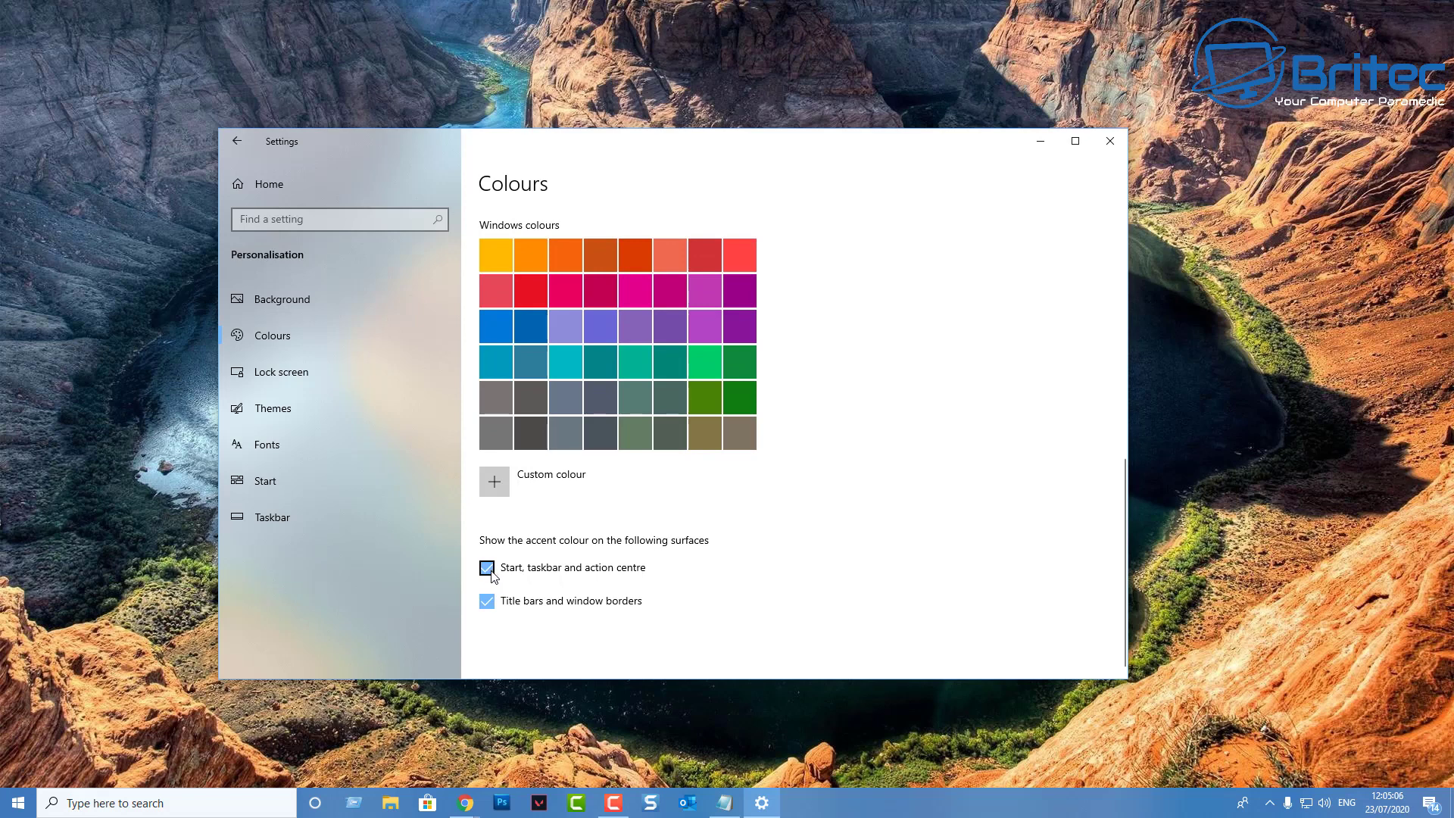
{"action": "left_click", "coordinate": [18, 803]}
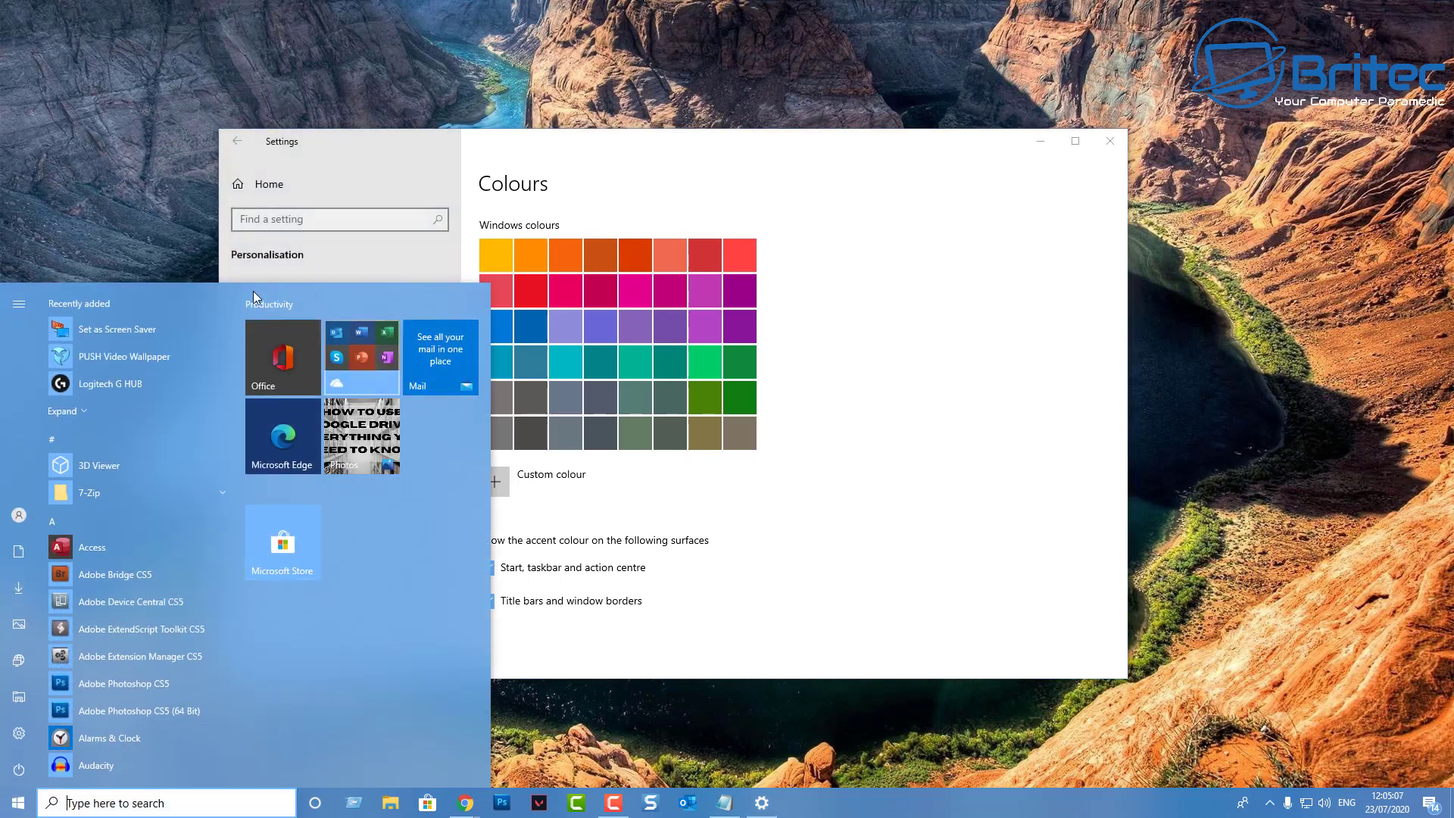
{"action": "left_click", "coordinate": [832, 543]}
{"action": "scroll", "coordinate": [826, 545], "scroll_direction": "up", "scroll_amount": 6}
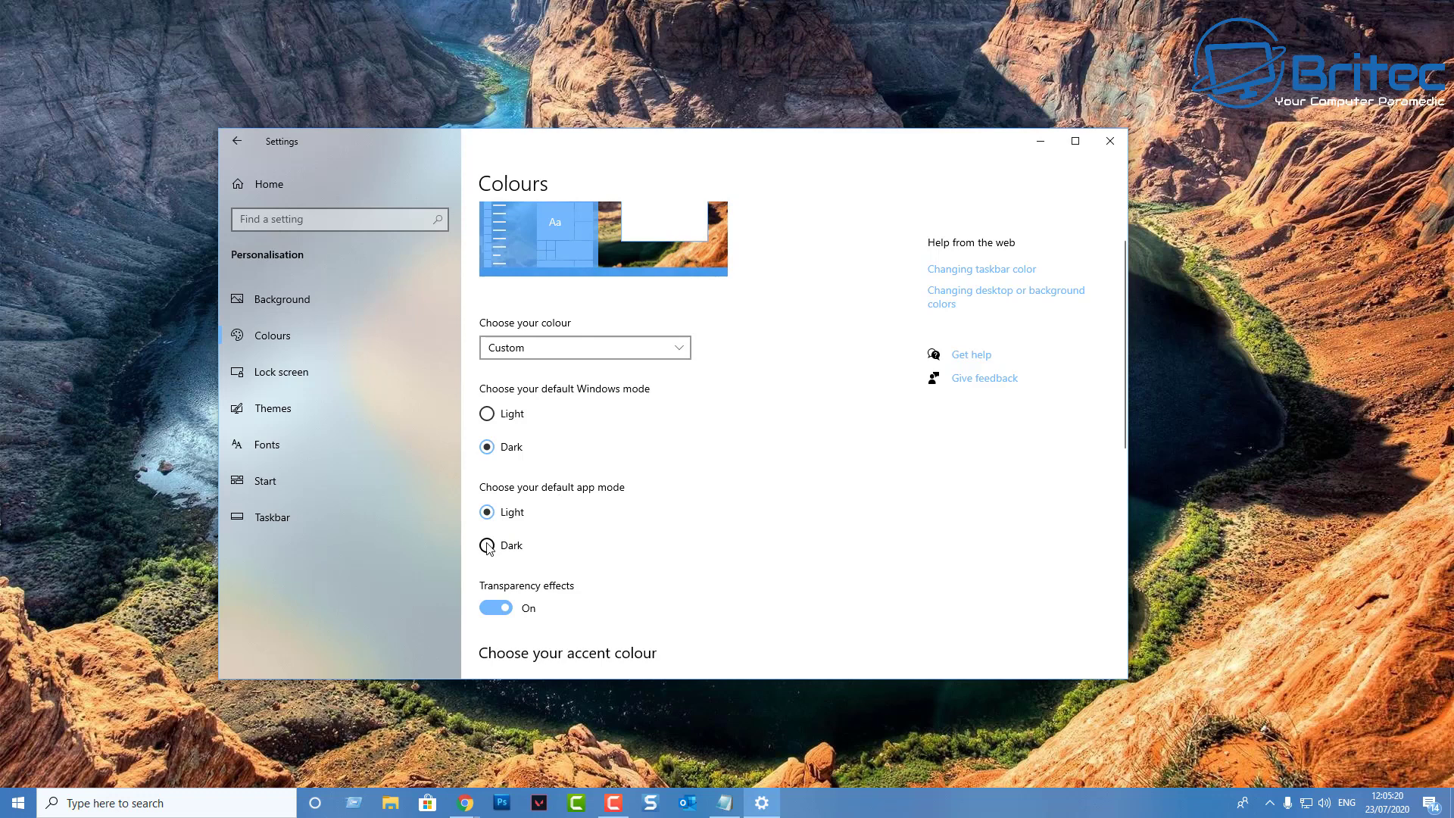
Step: Switch the Windows mode to Light and the app mode to Dark
{"action": "left_click", "coordinate": [487, 413]}
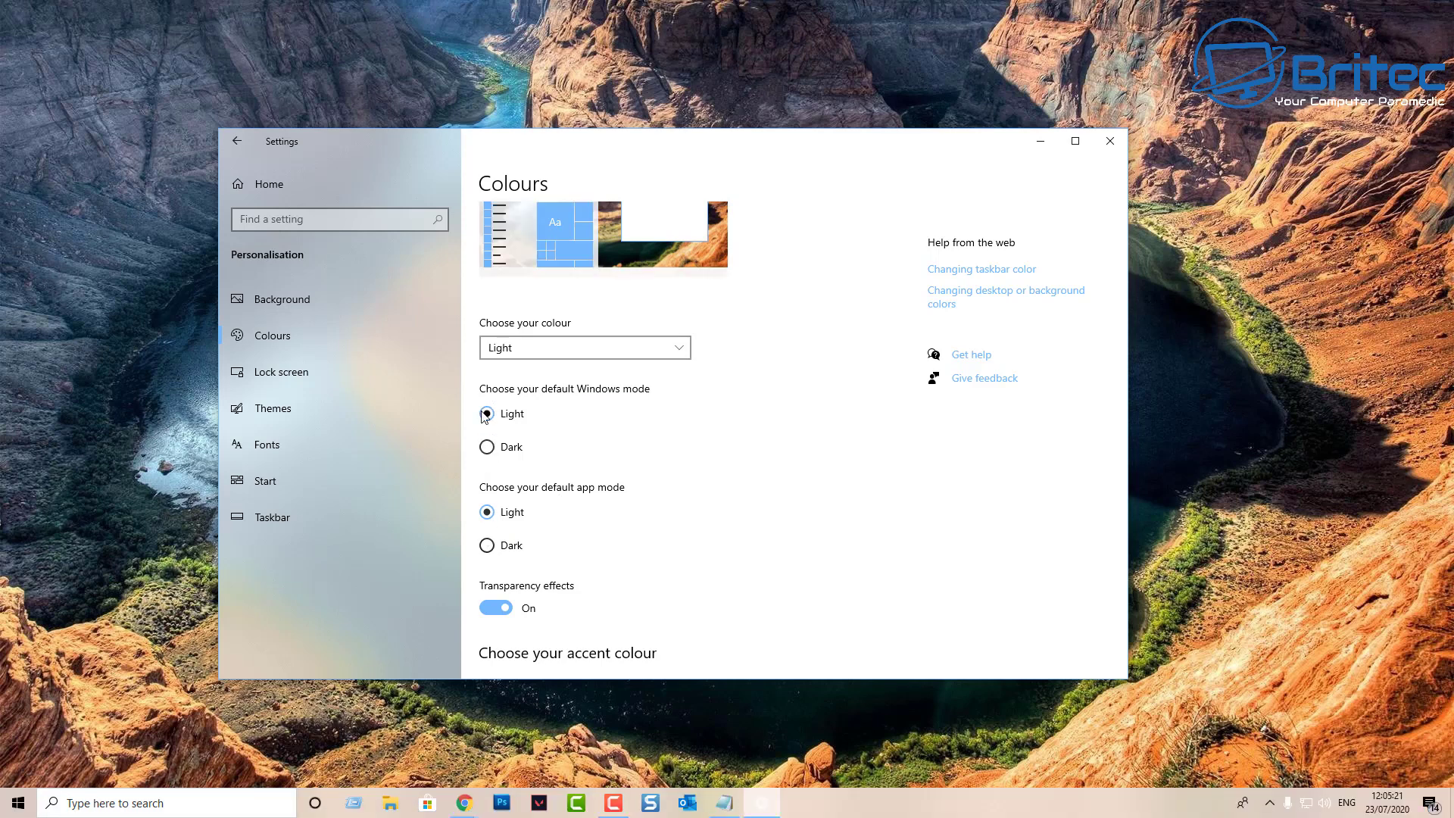
{"action": "scroll", "coordinate": [625, 566], "scroll_direction": "down", "scroll_amount": 2}
{"action": "scroll", "coordinate": [625, 566], "scroll_direction": "down", "scroll_amount": 5}
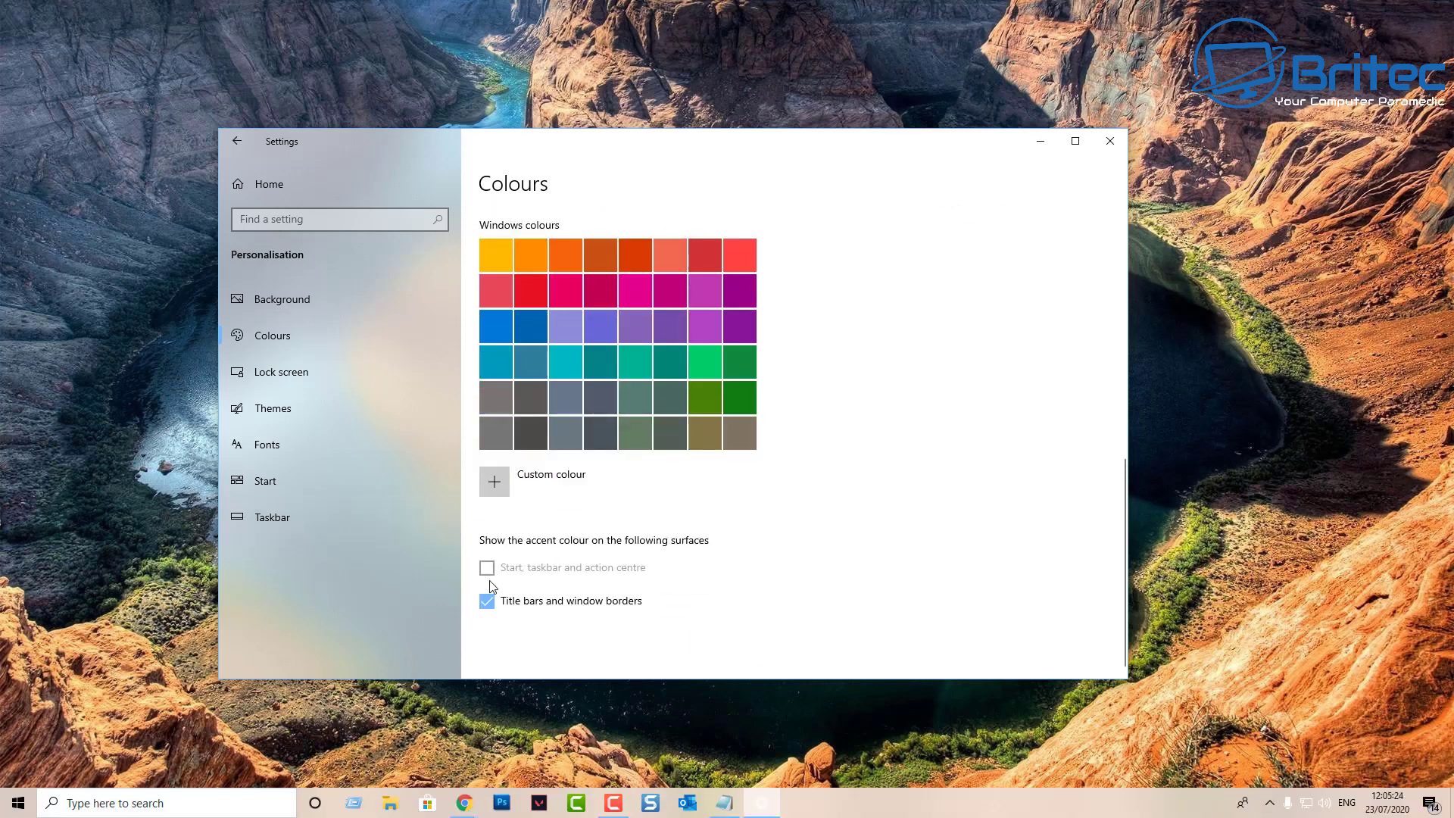
{"action": "scroll", "coordinate": [648, 570], "scroll_direction": "up", "scroll_amount": 4}
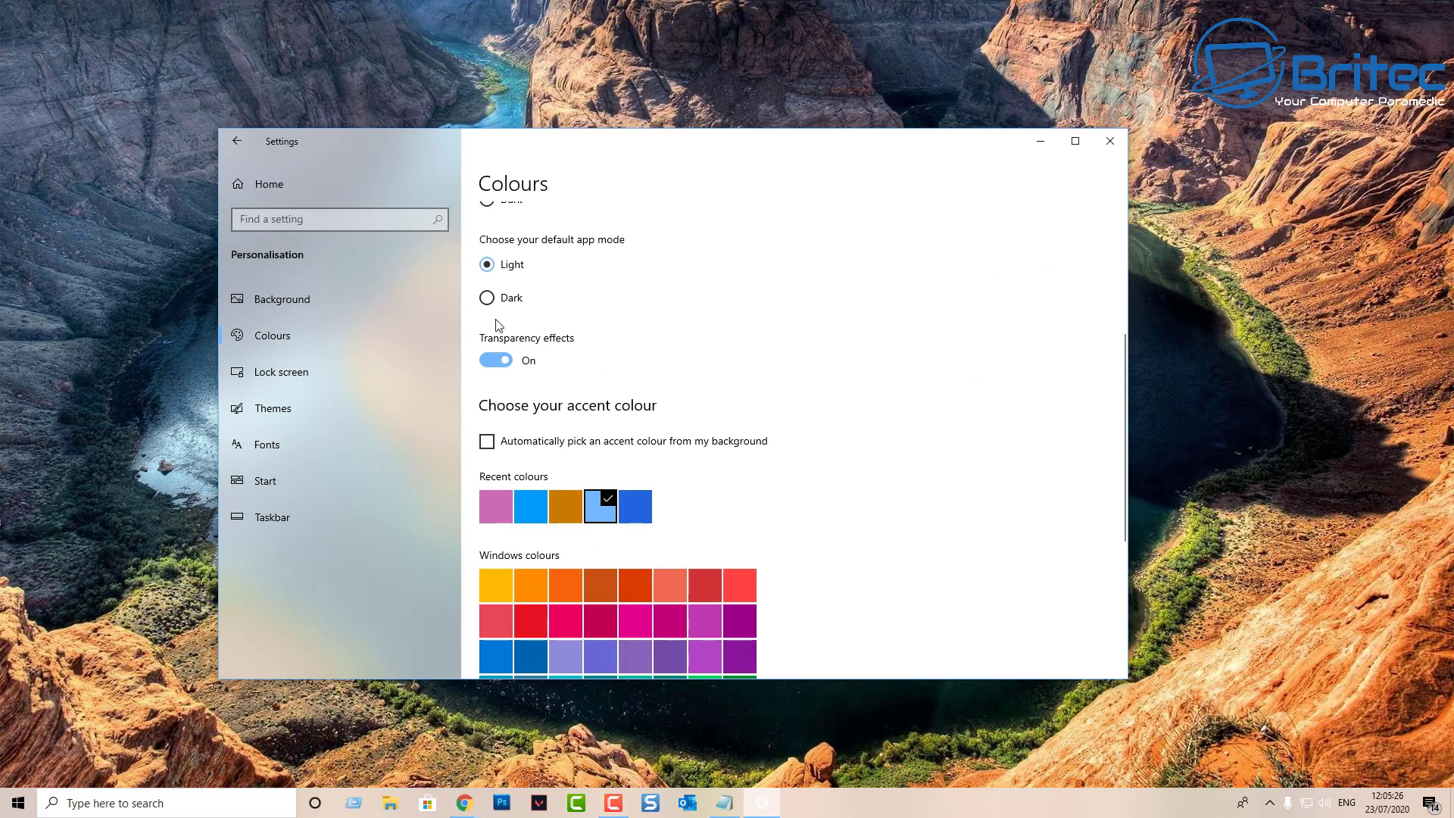
{"action": "left_click", "coordinate": [487, 303]}
{"action": "scroll", "coordinate": [692, 542], "scroll_direction": "down", "scroll_amount": 4}
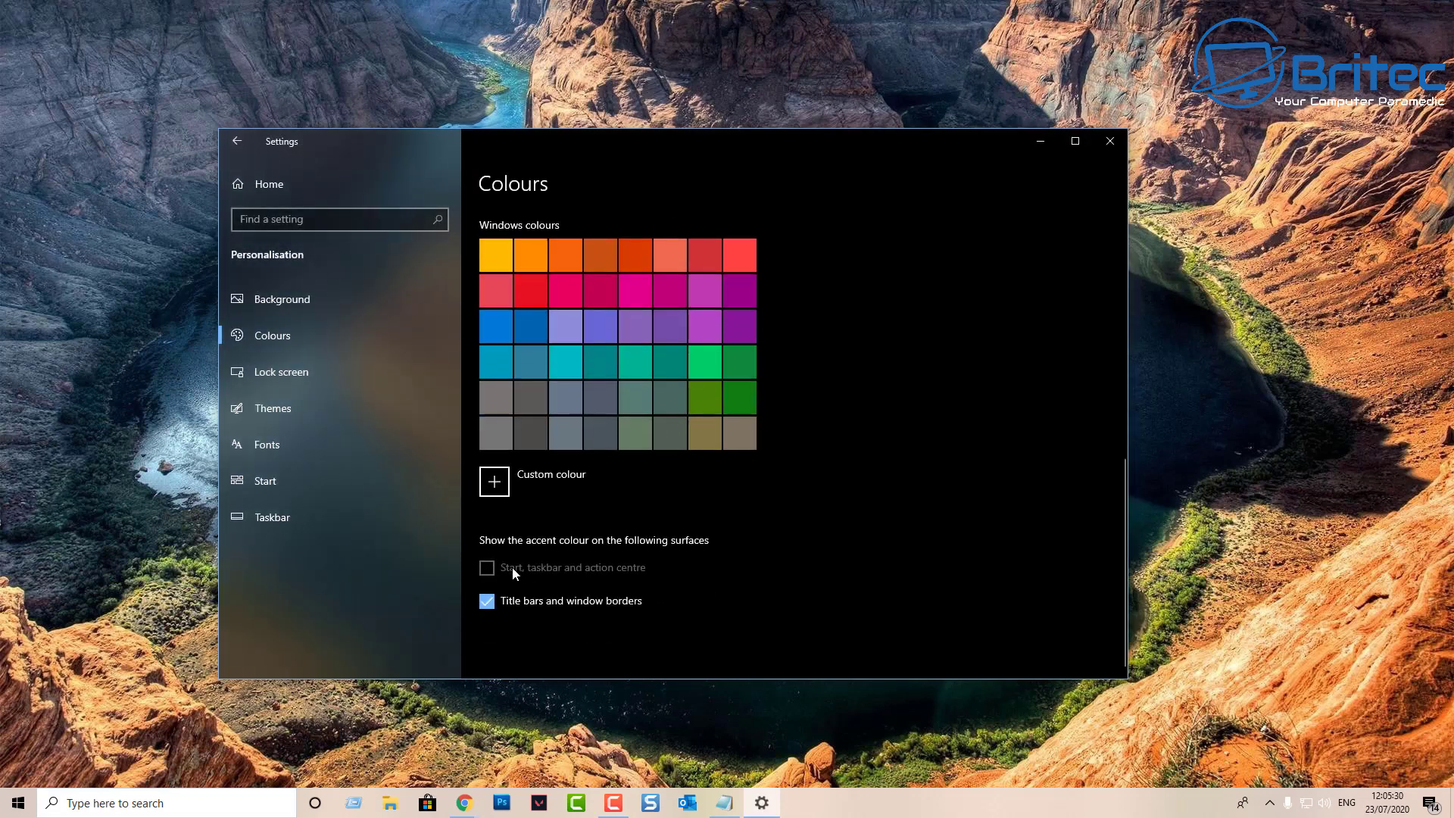
{"action": "scroll", "coordinate": [594, 565], "scroll_direction": "up", "scroll_amount": 4}
{"action": "scroll", "coordinate": [513, 367], "scroll_direction": "up", "scroll_amount": 1}
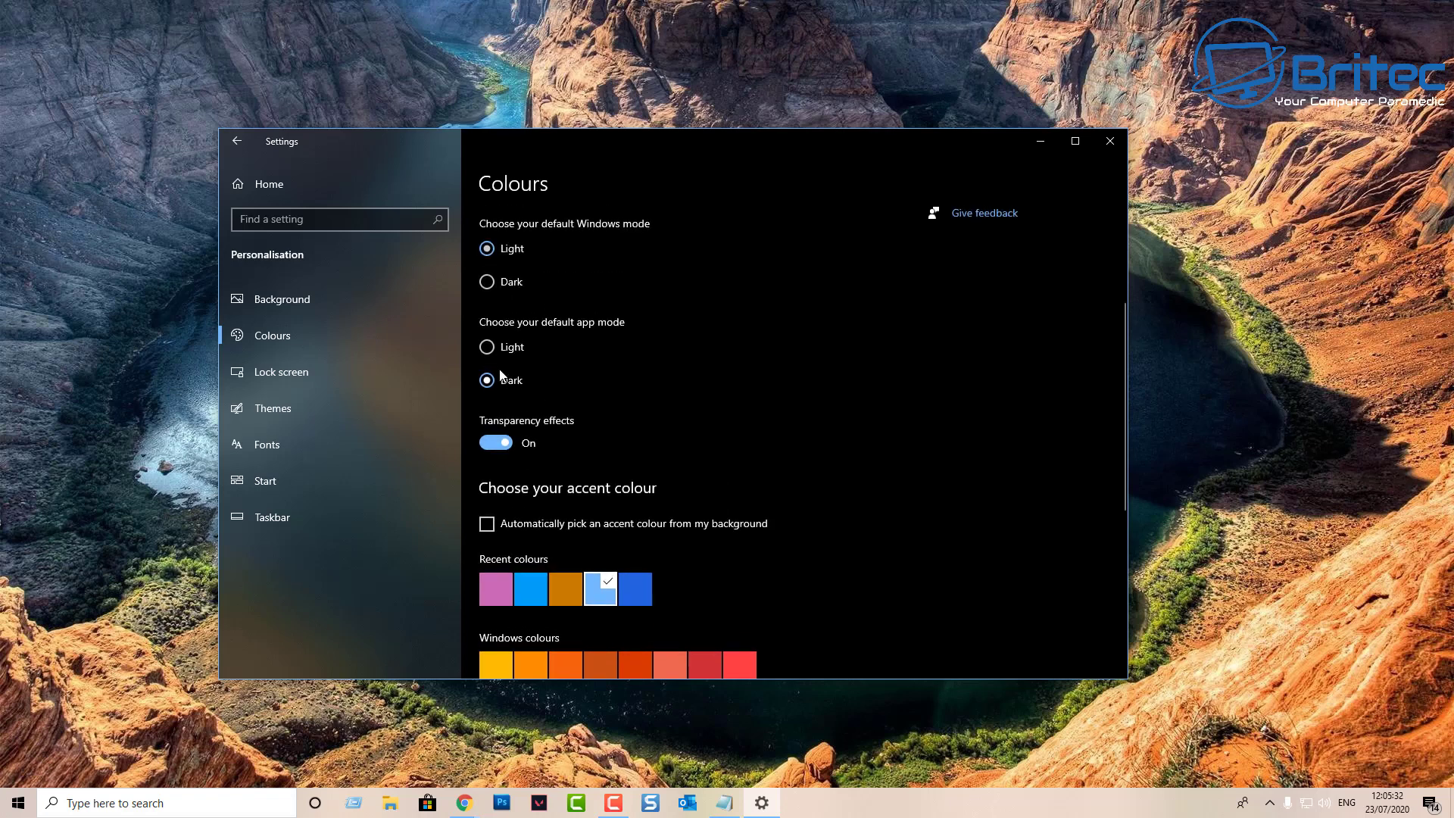
Step: Switch the Windows mode back to Dark and the app mode to Light
{"action": "left_click", "coordinate": [488, 282]}
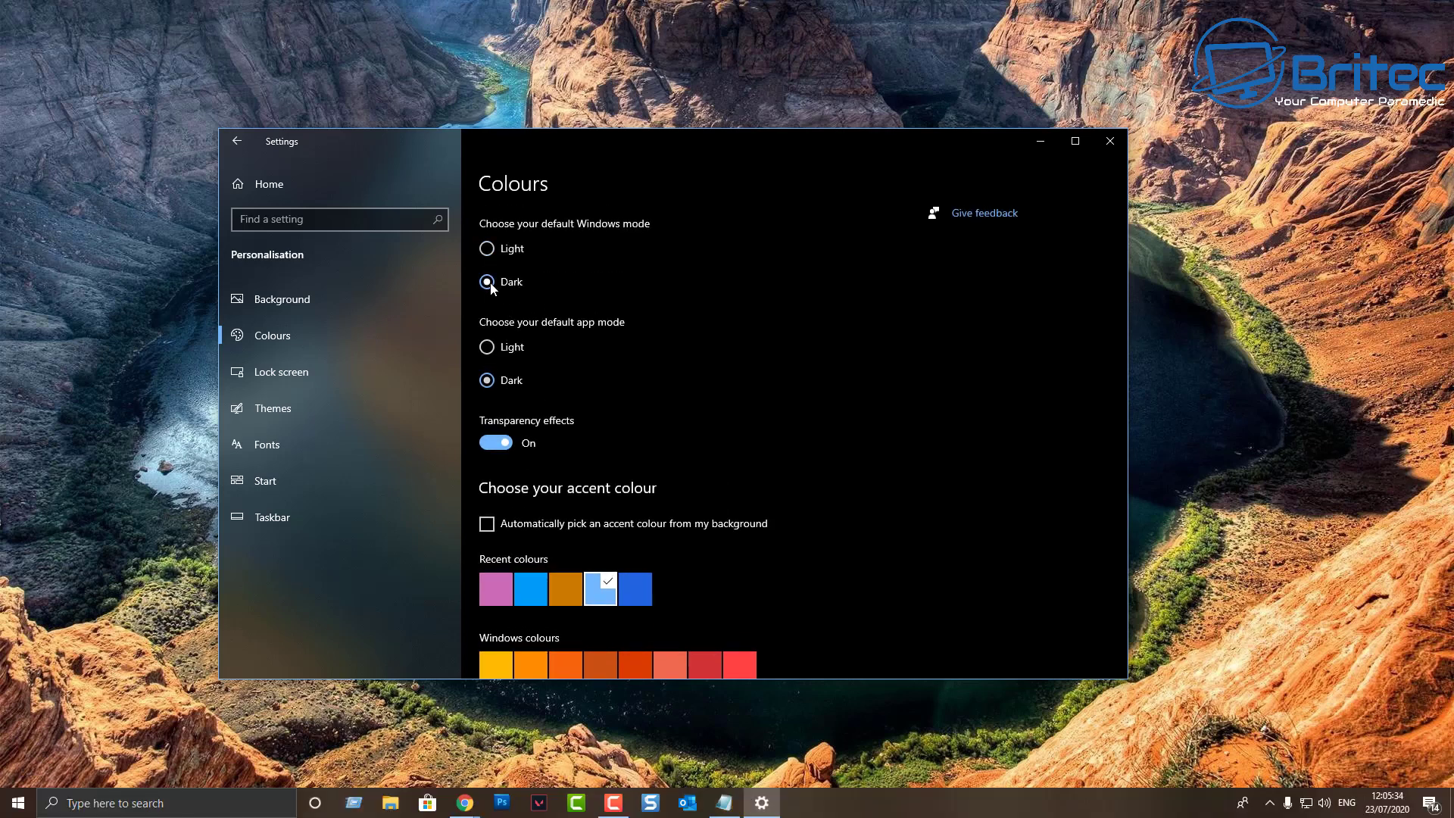
{"action": "scroll", "coordinate": [598, 474], "scroll_direction": "down", "scroll_amount": 1}
{"action": "scroll", "coordinate": [598, 474], "scroll_direction": "down", "scroll_amount": 3}
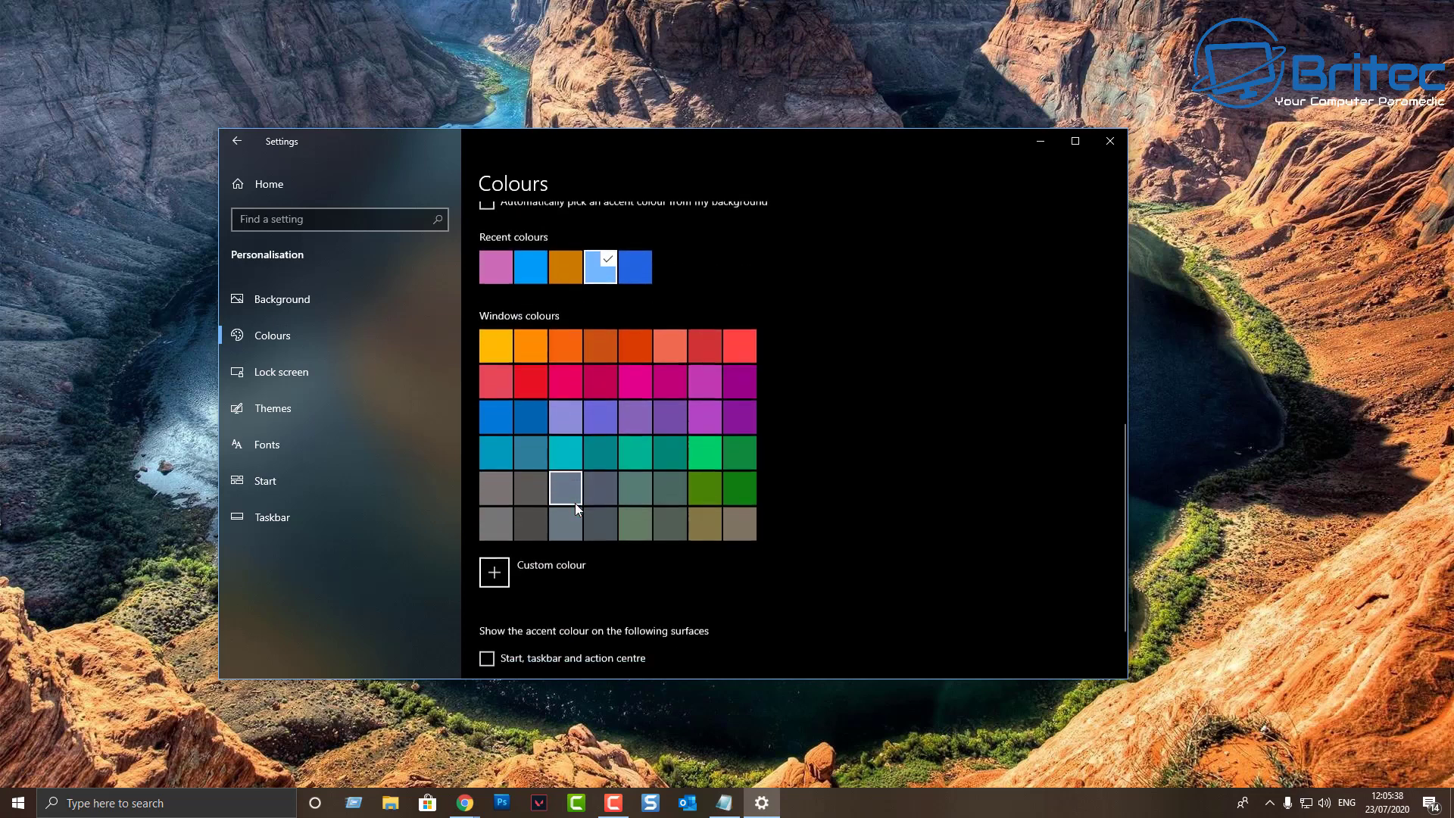
{"action": "scroll", "coordinate": [595, 472], "scroll_direction": "up", "scroll_amount": 4}
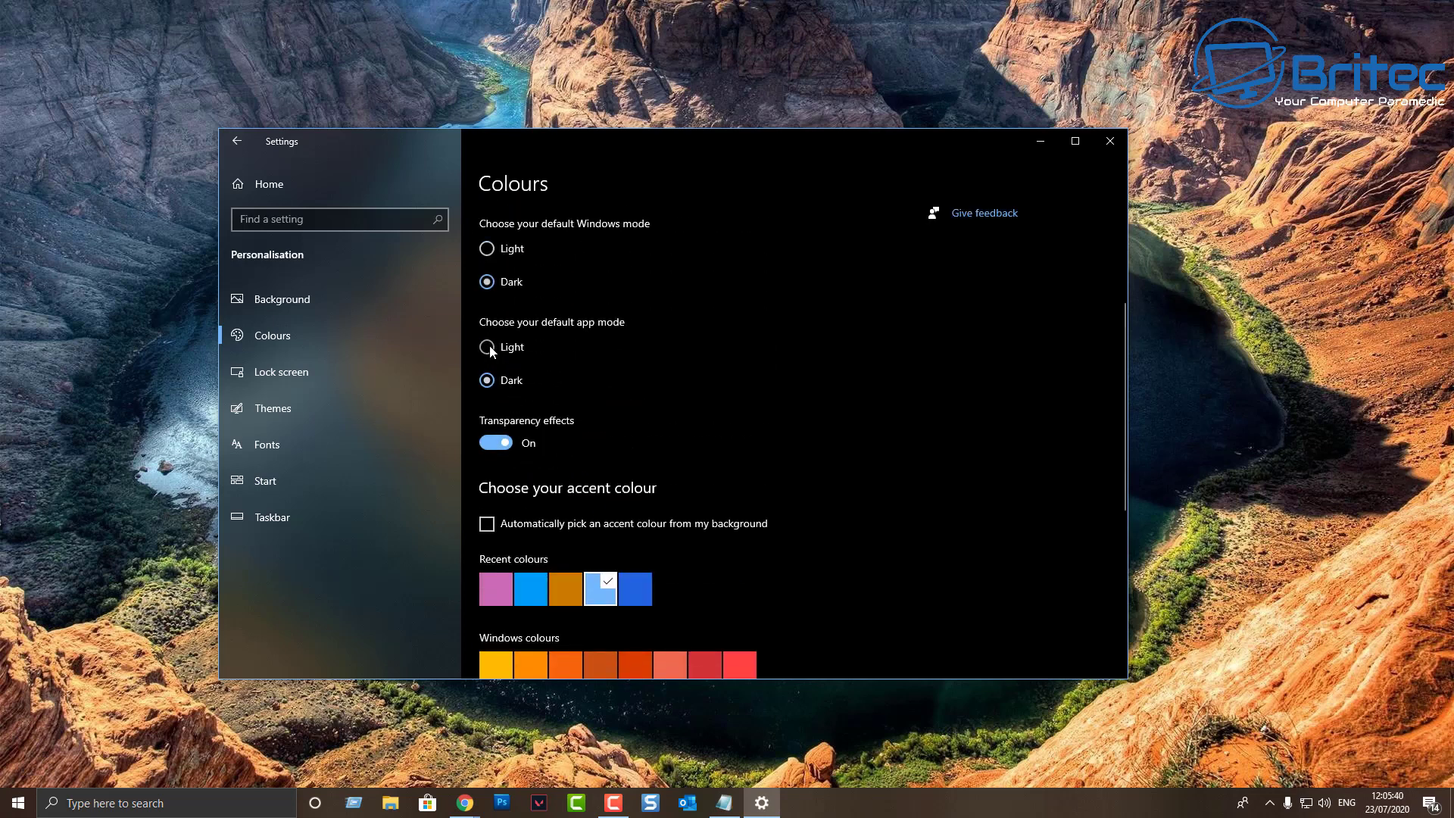
{"action": "left_click", "coordinate": [488, 348]}
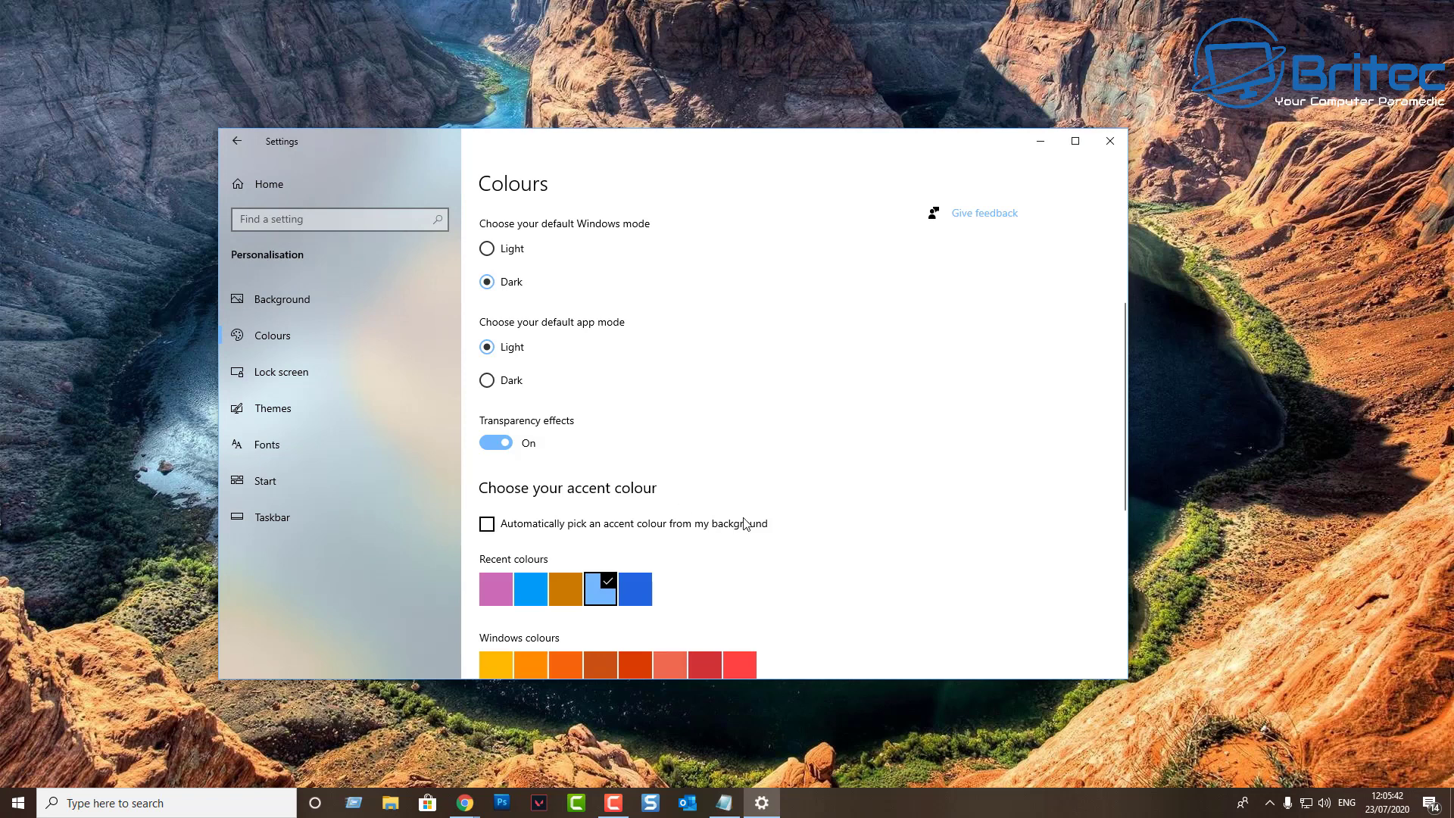
{"action": "scroll", "coordinate": [742, 522], "scroll_direction": "up", "scroll_amount": 3}
{"action": "scroll", "coordinate": [746, 522], "scroll_direction": "down", "scroll_amount": 4}
{"action": "scroll", "coordinate": [745, 522], "scroll_direction": "up", "scroll_amount": 4}
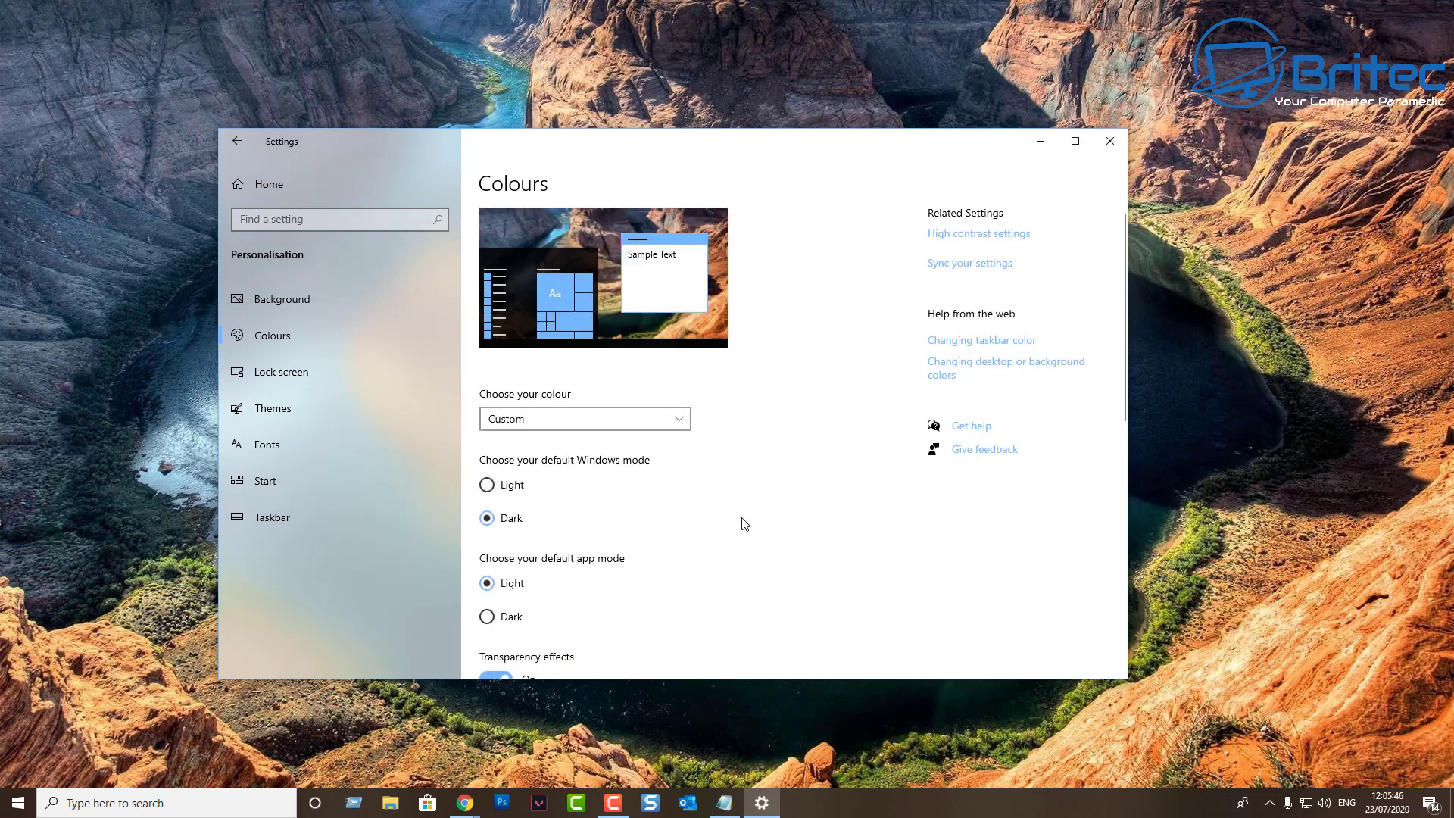
{"action": "scroll", "coordinate": [739, 525], "scroll_direction": "down", "scroll_amount": 4}
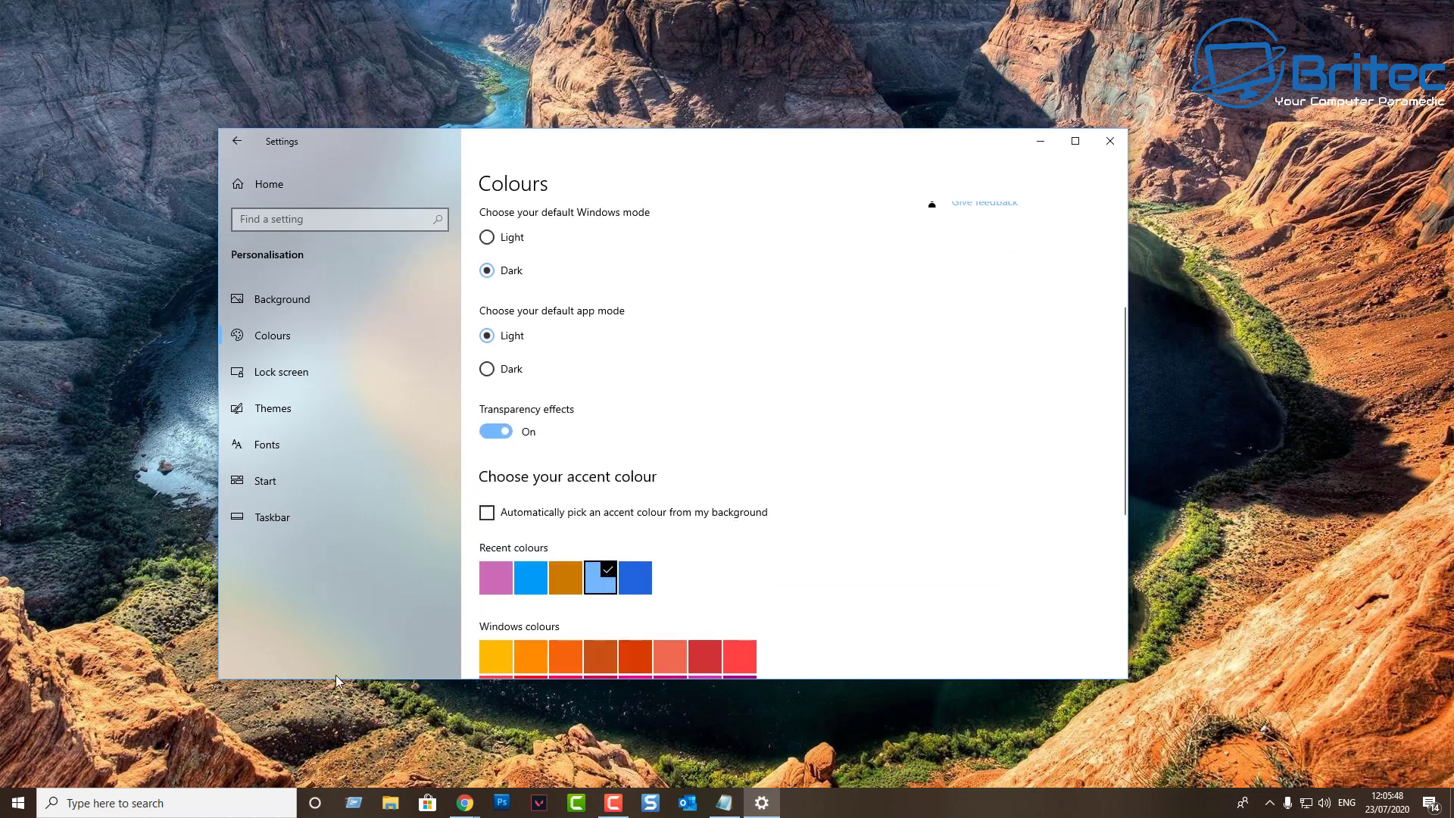
Step: Check the Start menu colours and tick 'Start, taskbar and action centre'
{"action": "left_click", "coordinate": [18, 804]}
{"action": "left_click", "coordinate": [19, 804]}
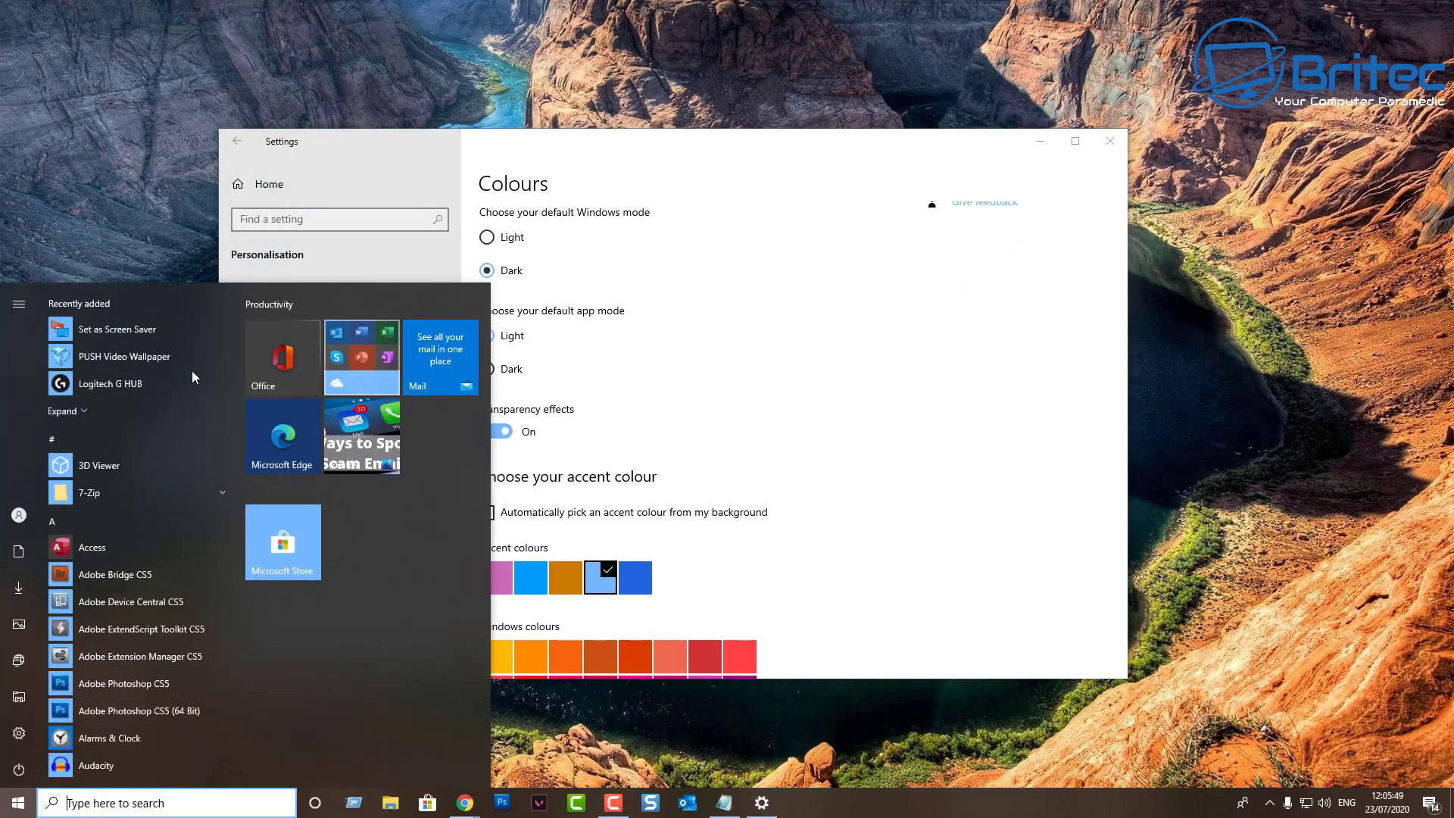
{"action": "left_click", "coordinate": [893, 537]}
{"action": "scroll", "coordinate": [893, 545], "scroll_direction": "down", "scroll_amount": 5}
{"action": "left_click", "coordinate": [487, 569]}
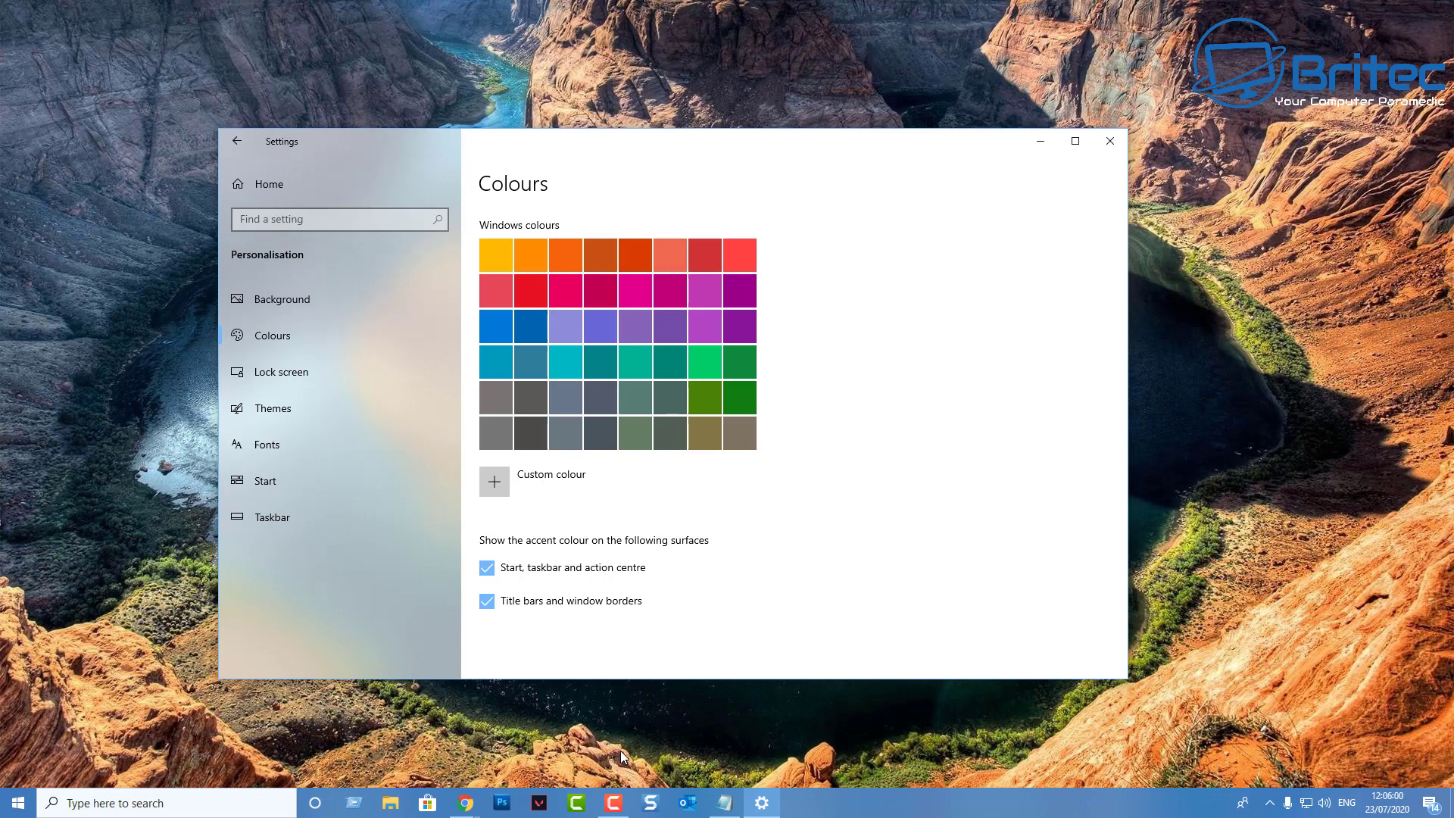
{"action": "left_click", "coordinate": [16, 803]}
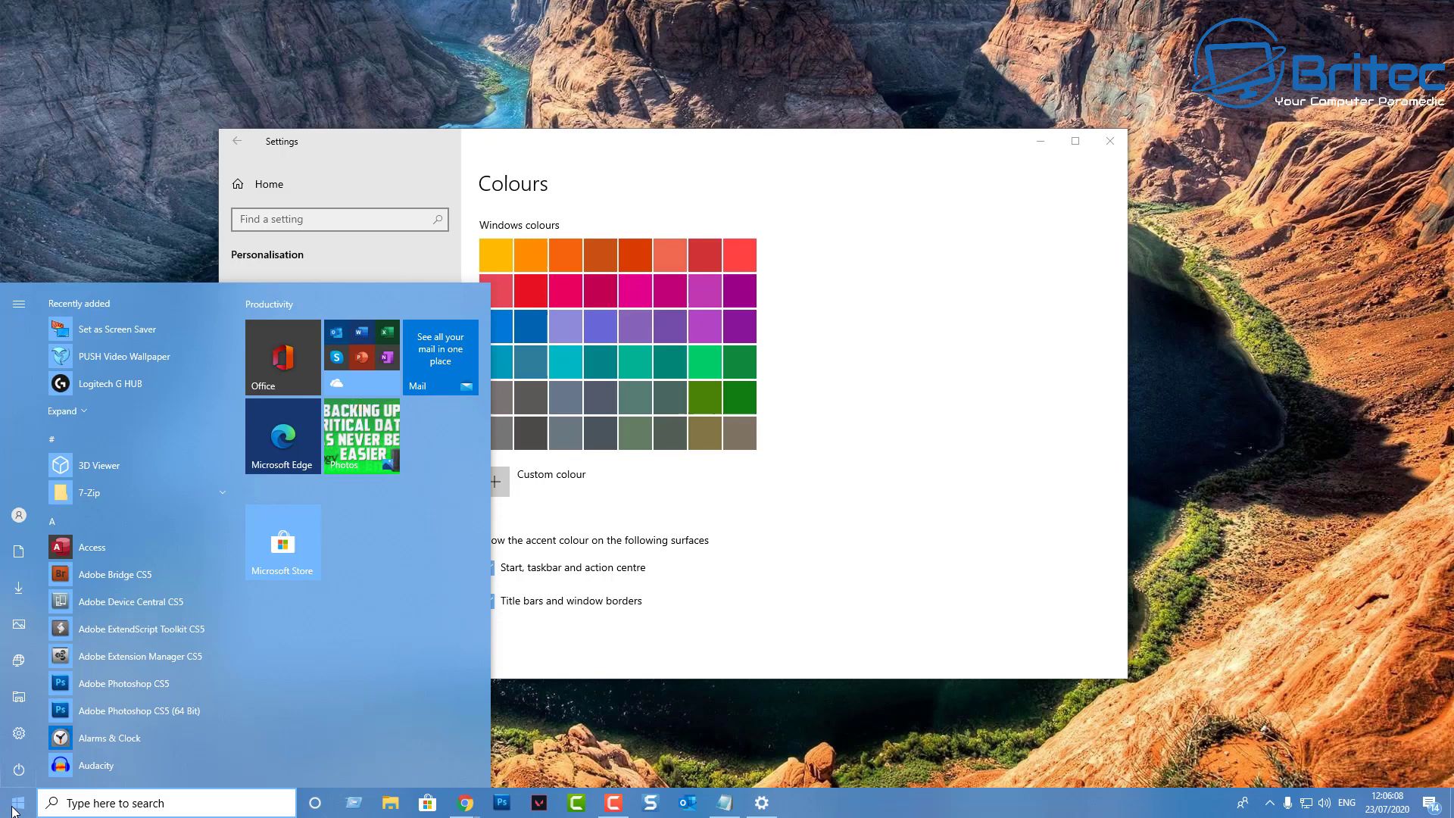
{"action": "left_click", "coordinate": [892, 649]}
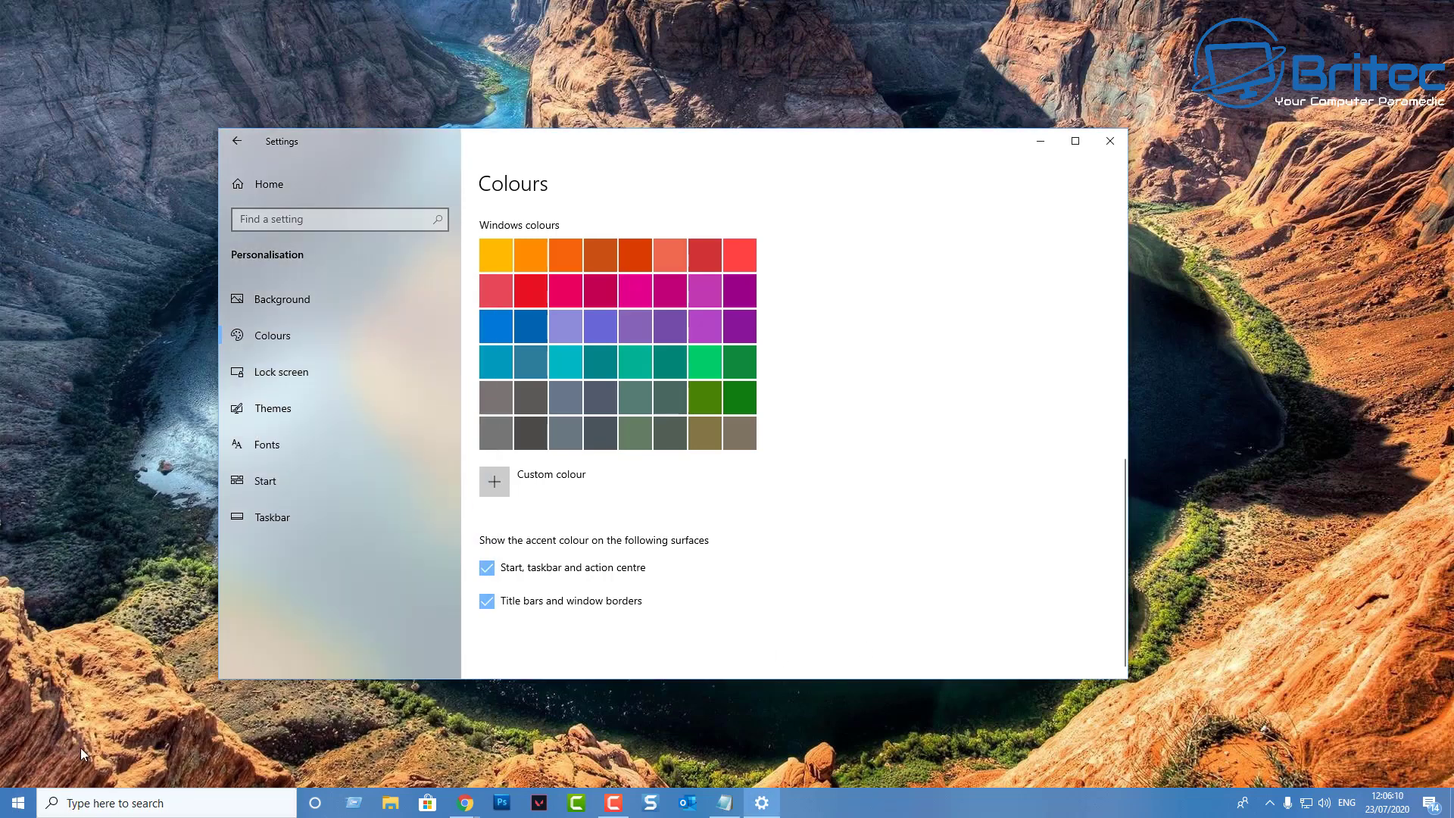
{"action": "left_click", "coordinate": [17, 803]}
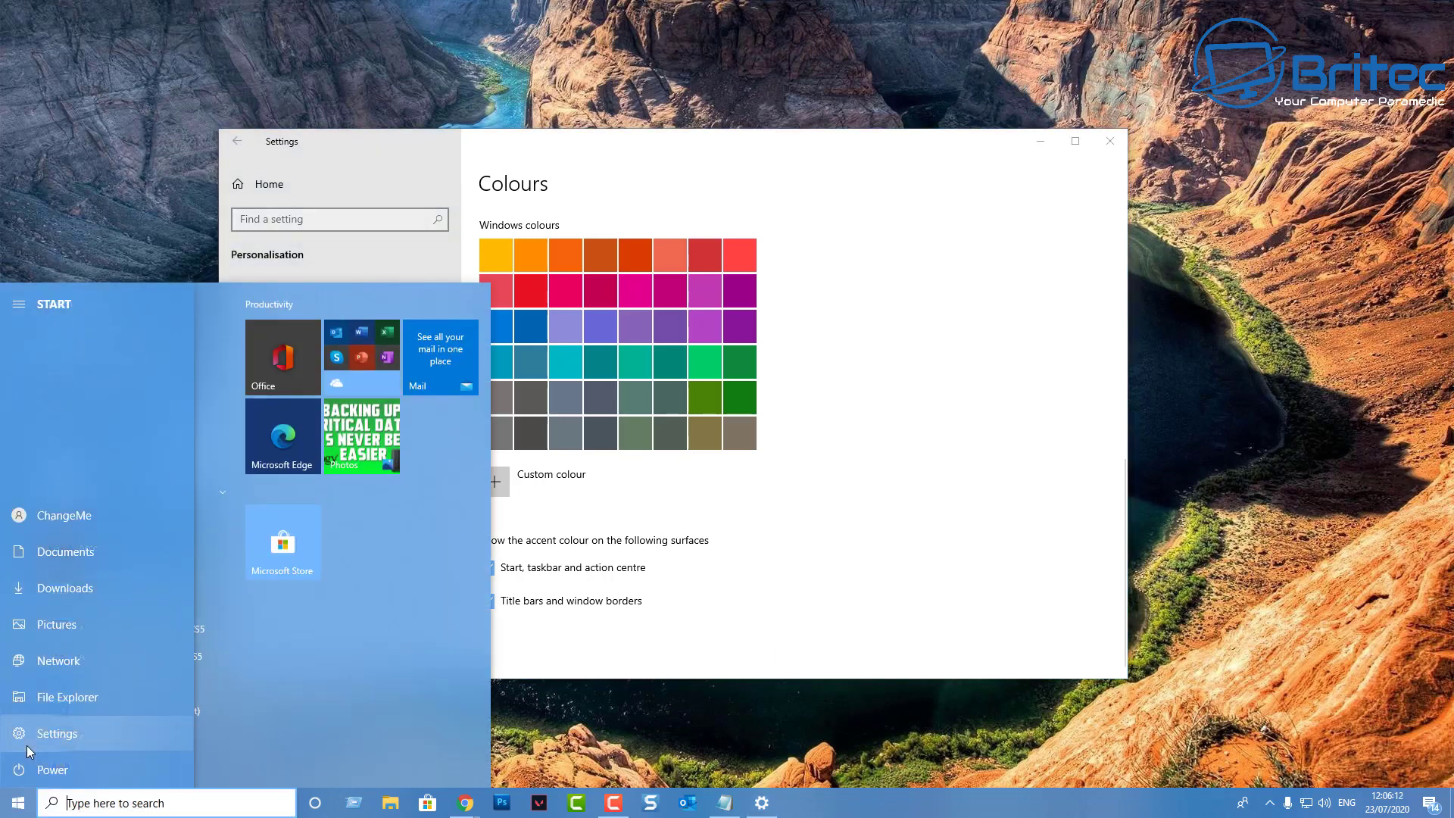
{"action": "left_click", "coordinate": [53, 745]}
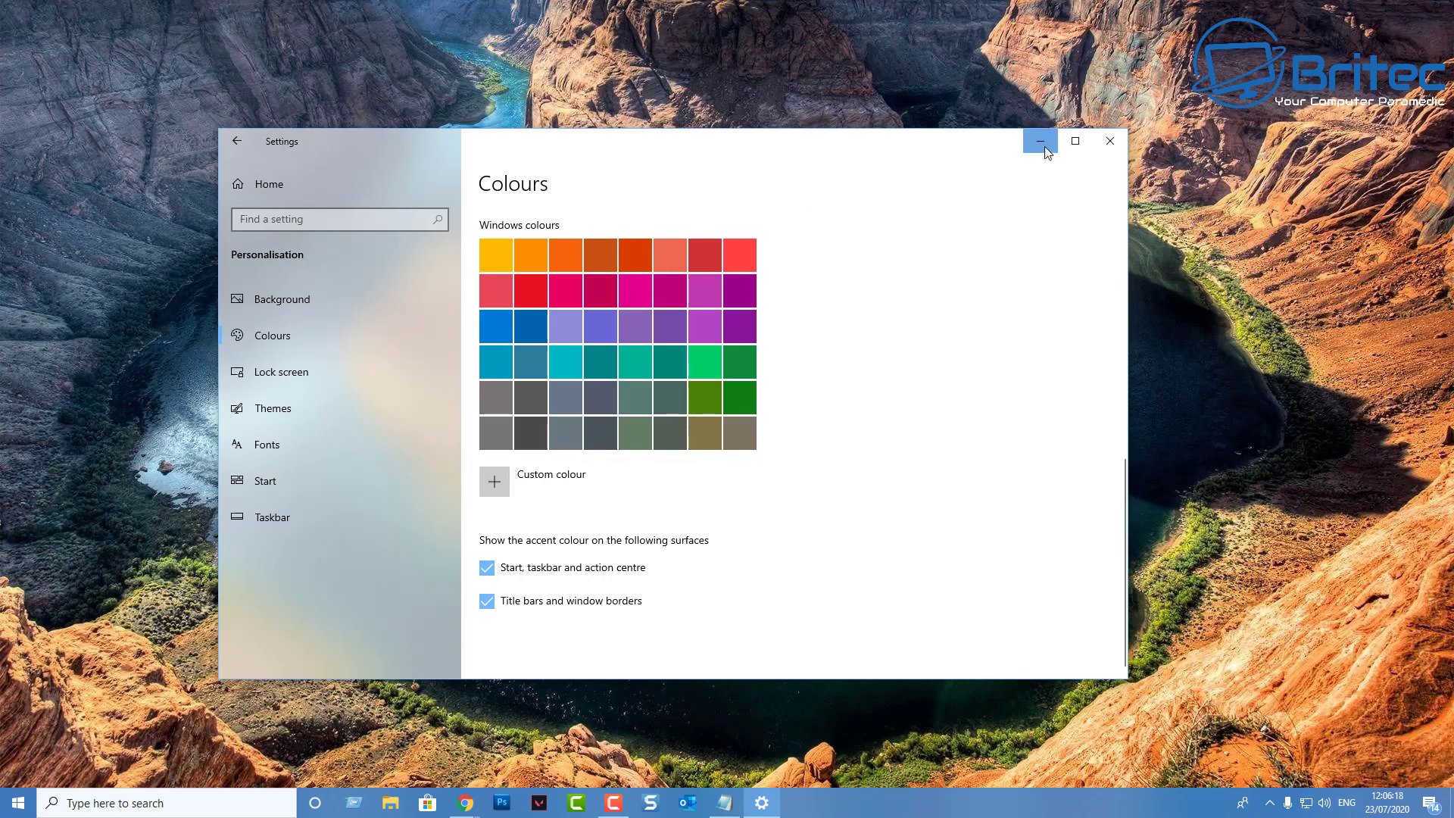
{"action": "scroll", "coordinate": [928, 459], "scroll_direction": "up", "scroll_amount": 4}
{"action": "scroll", "coordinate": [936, 463], "scroll_direction": "up", "scroll_amount": 5}
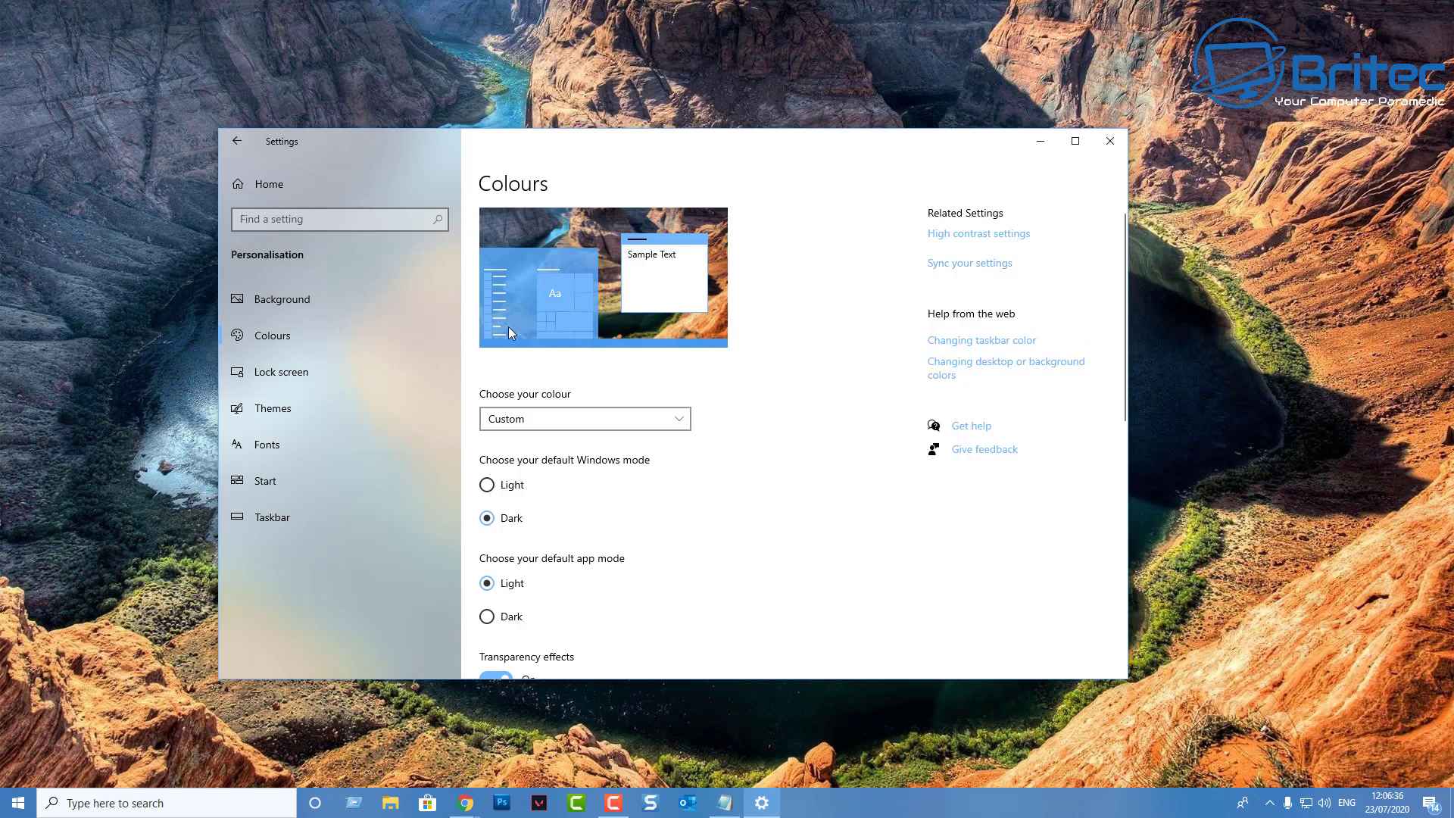
Step: Look at the Lock screen page, then scroll through the Themes page
{"action": "left_click", "coordinate": [270, 377]}
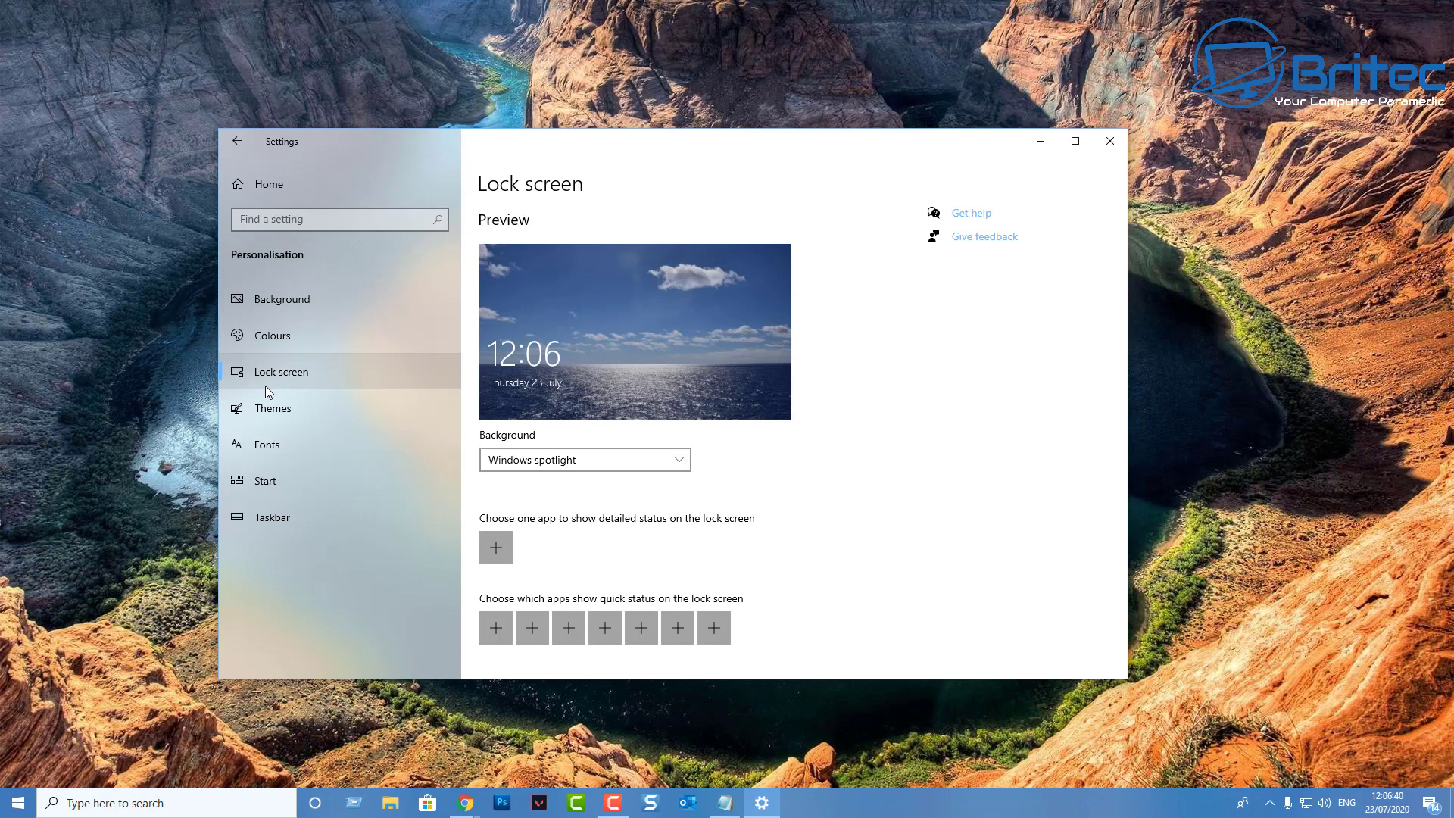
{"action": "left_click", "coordinate": [266, 416]}
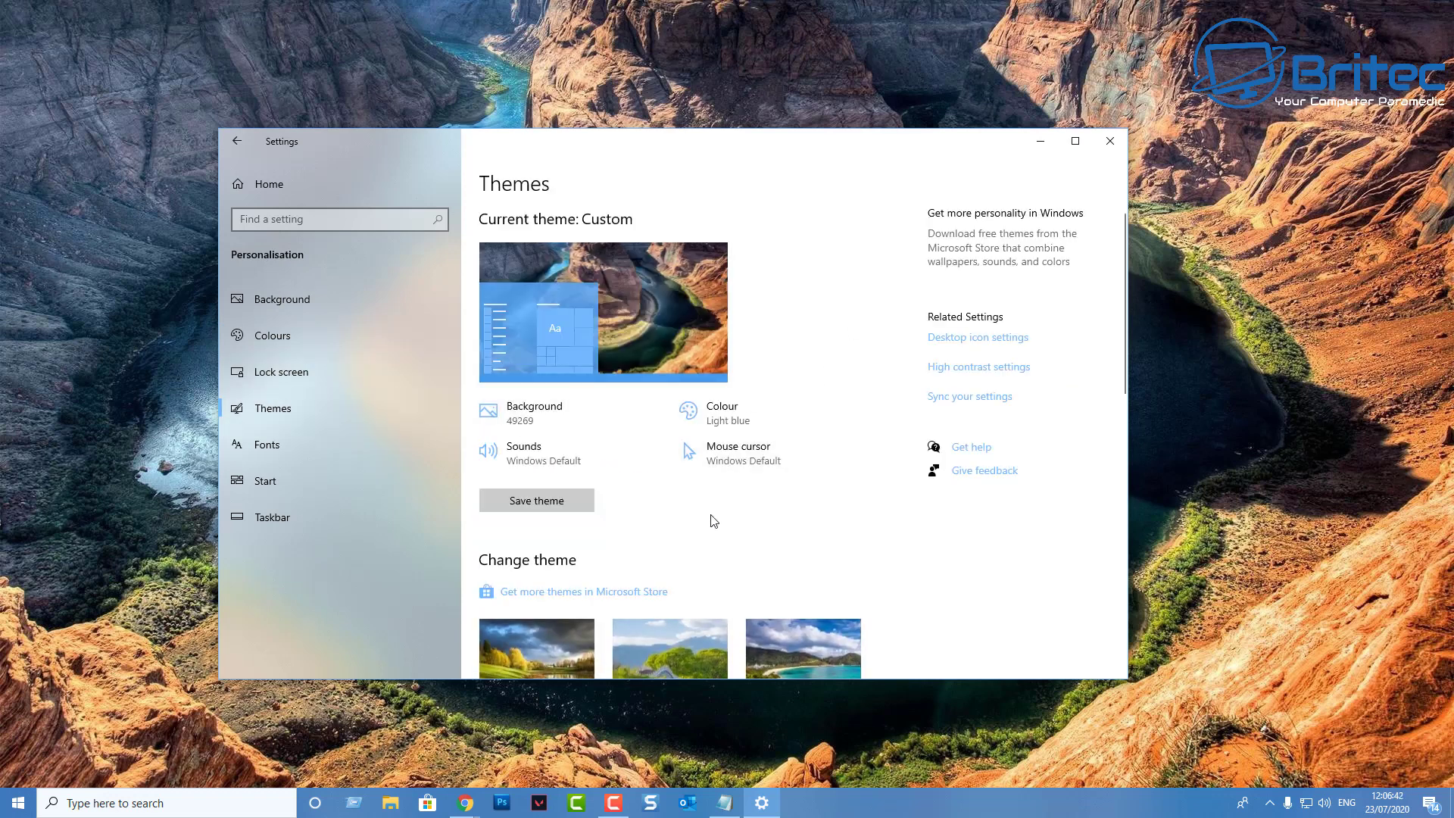
{"action": "scroll", "coordinate": [703, 521], "scroll_direction": "down", "scroll_amount": 5}
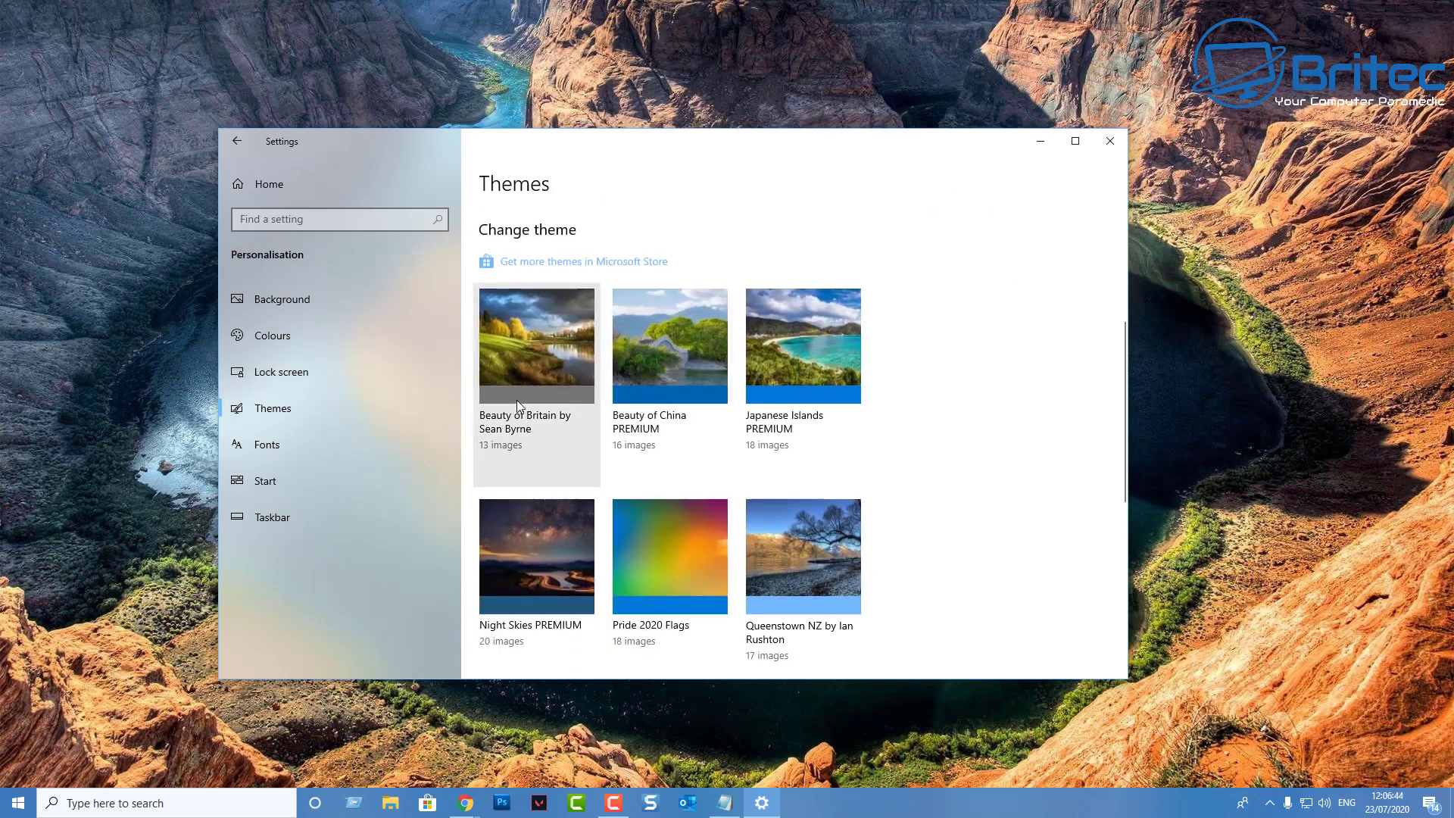
{"action": "scroll", "coordinate": [815, 491], "scroll_direction": "down", "scroll_amount": 2}
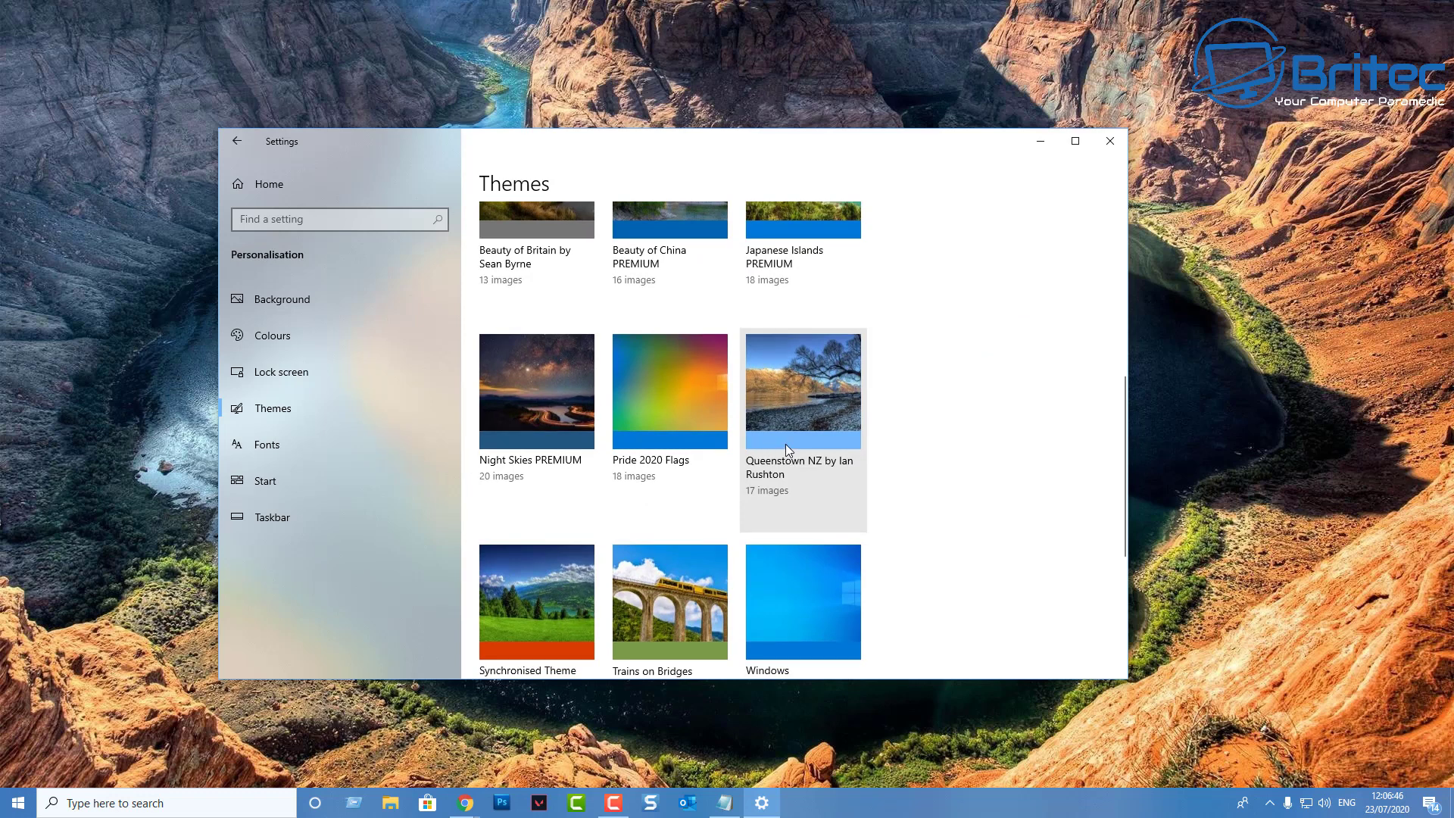
{"action": "scroll", "coordinate": [848, 476], "scroll_direction": "down", "scroll_amount": 1}
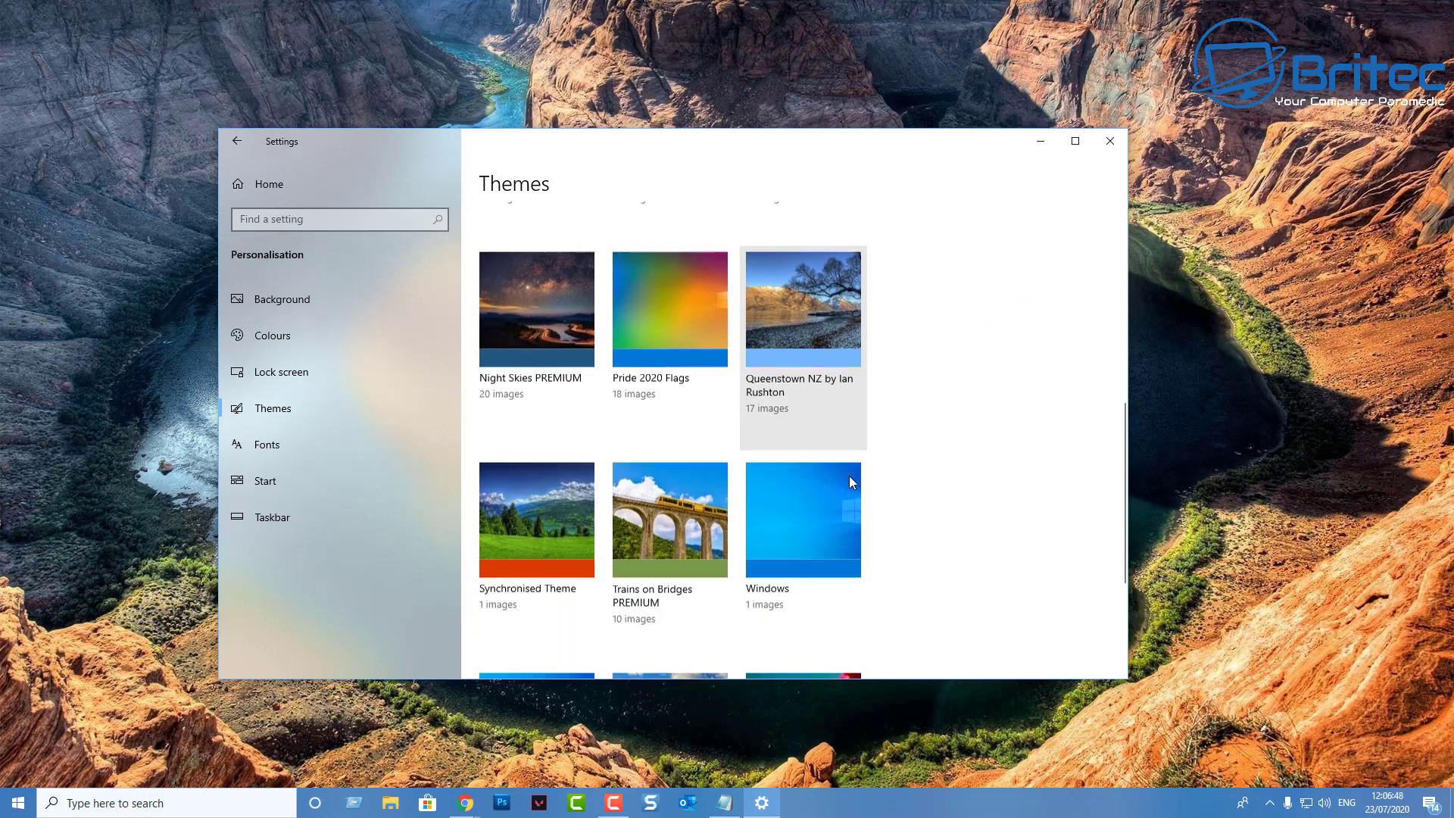
{"action": "scroll", "coordinate": [844, 455], "scroll_direction": "down", "scroll_amount": 2}
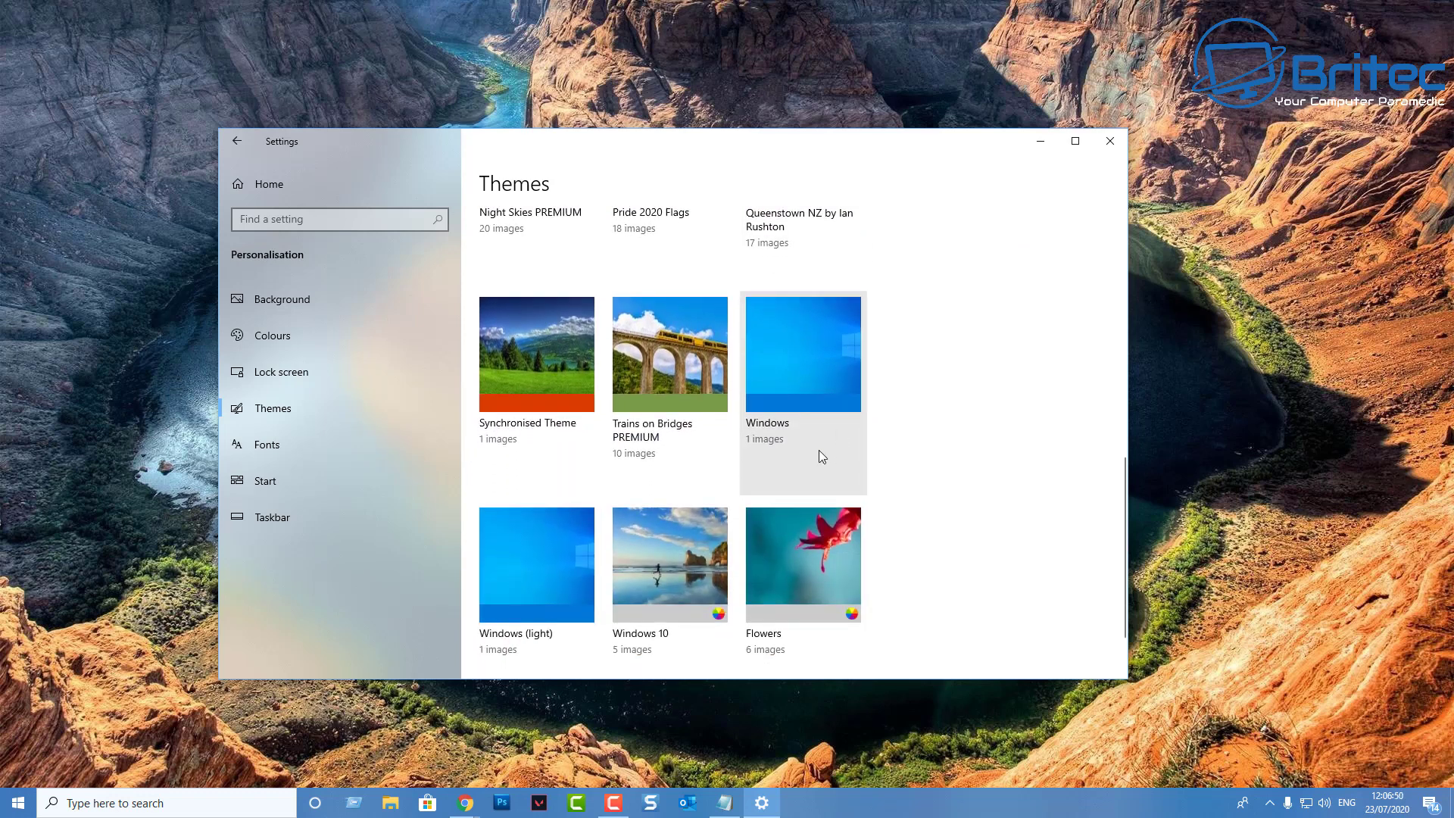
{"action": "scroll", "coordinate": [787, 451], "scroll_direction": "down", "scroll_amount": 2}
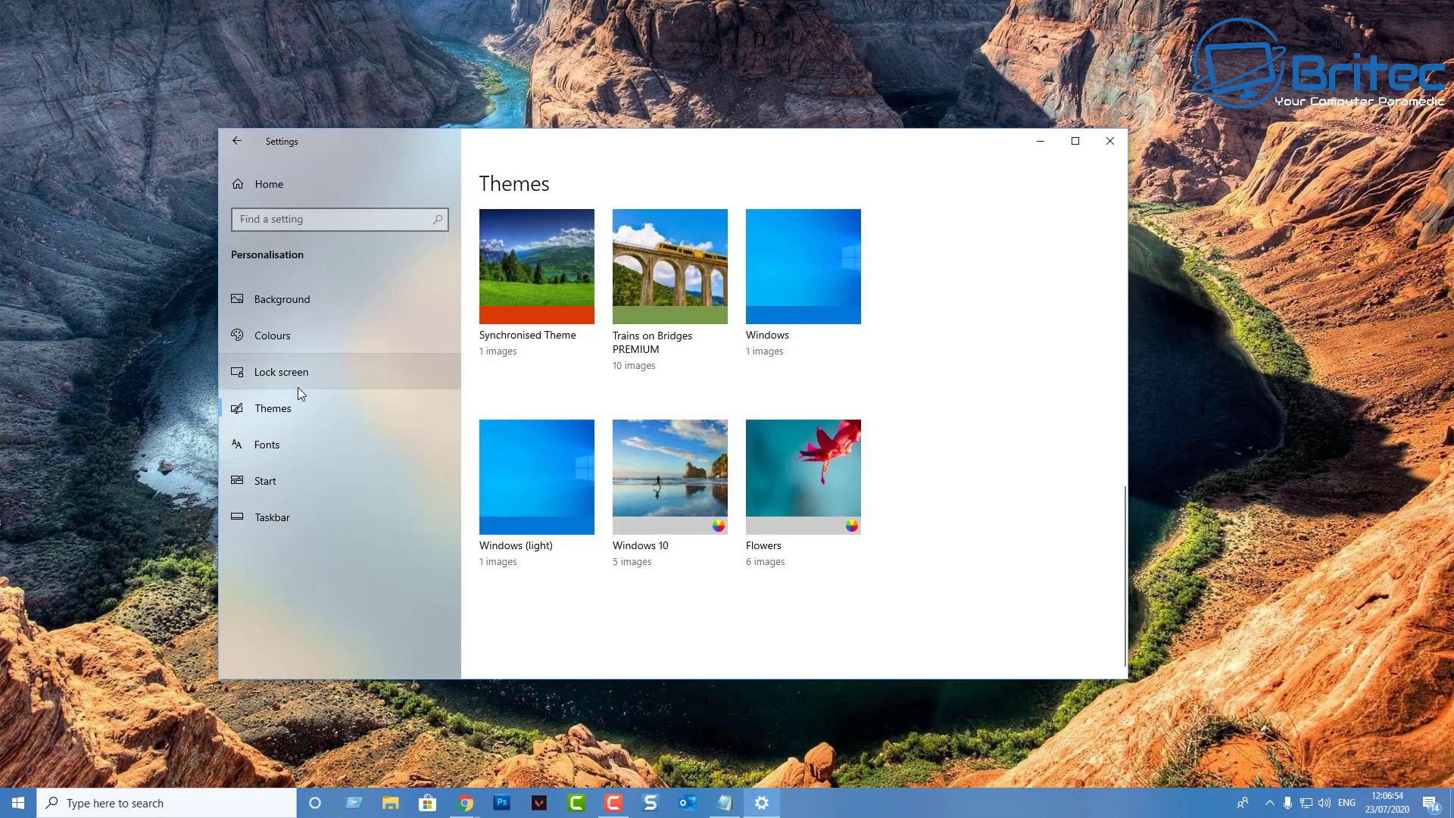
Step: Show the Fonts page and scroll the list of available fonts
{"action": "left_click", "coordinate": [283, 433]}
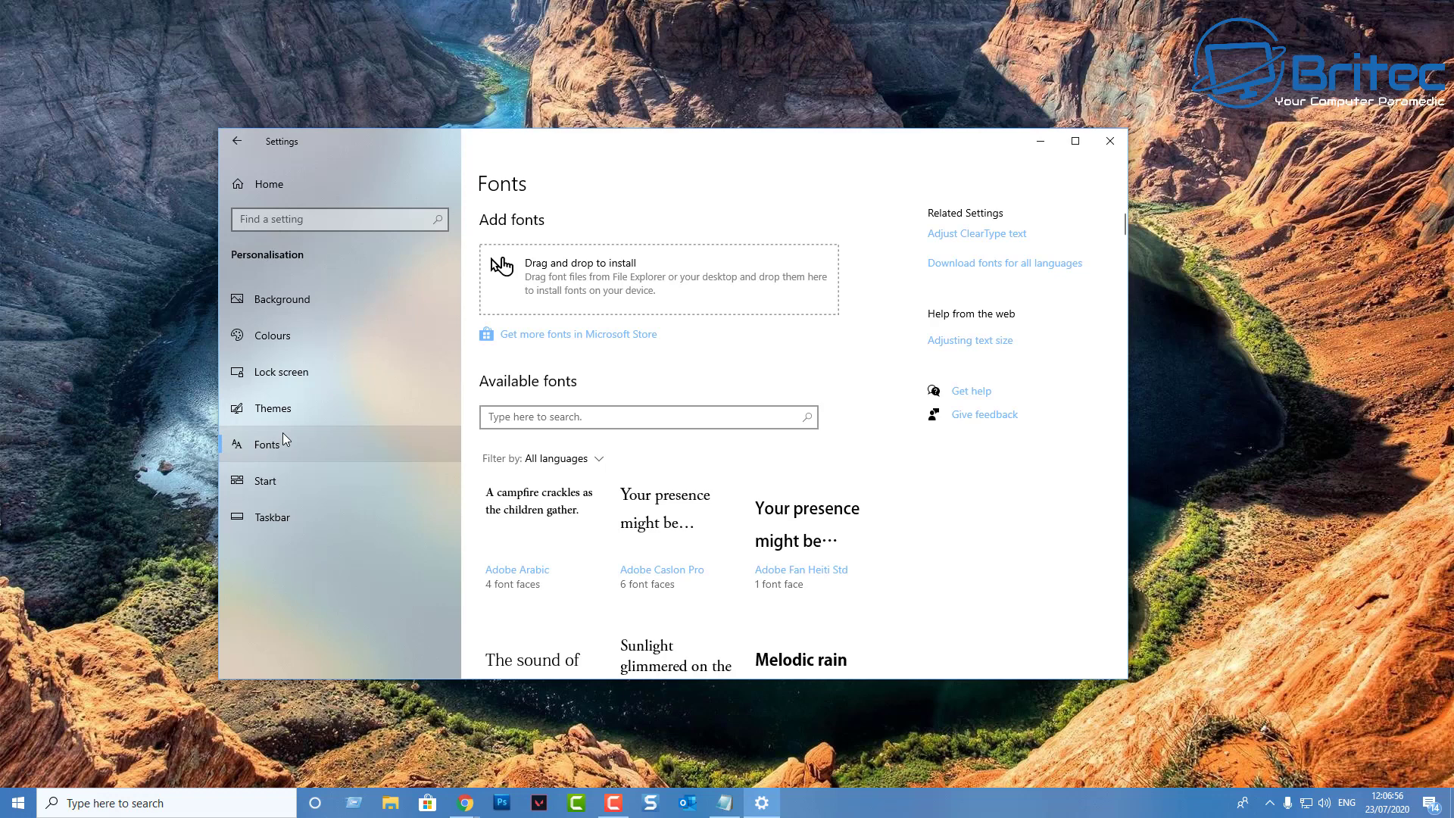
{"action": "scroll", "coordinate": [477, 469], "scroll_direction": "down", "scroll_amount": 5}
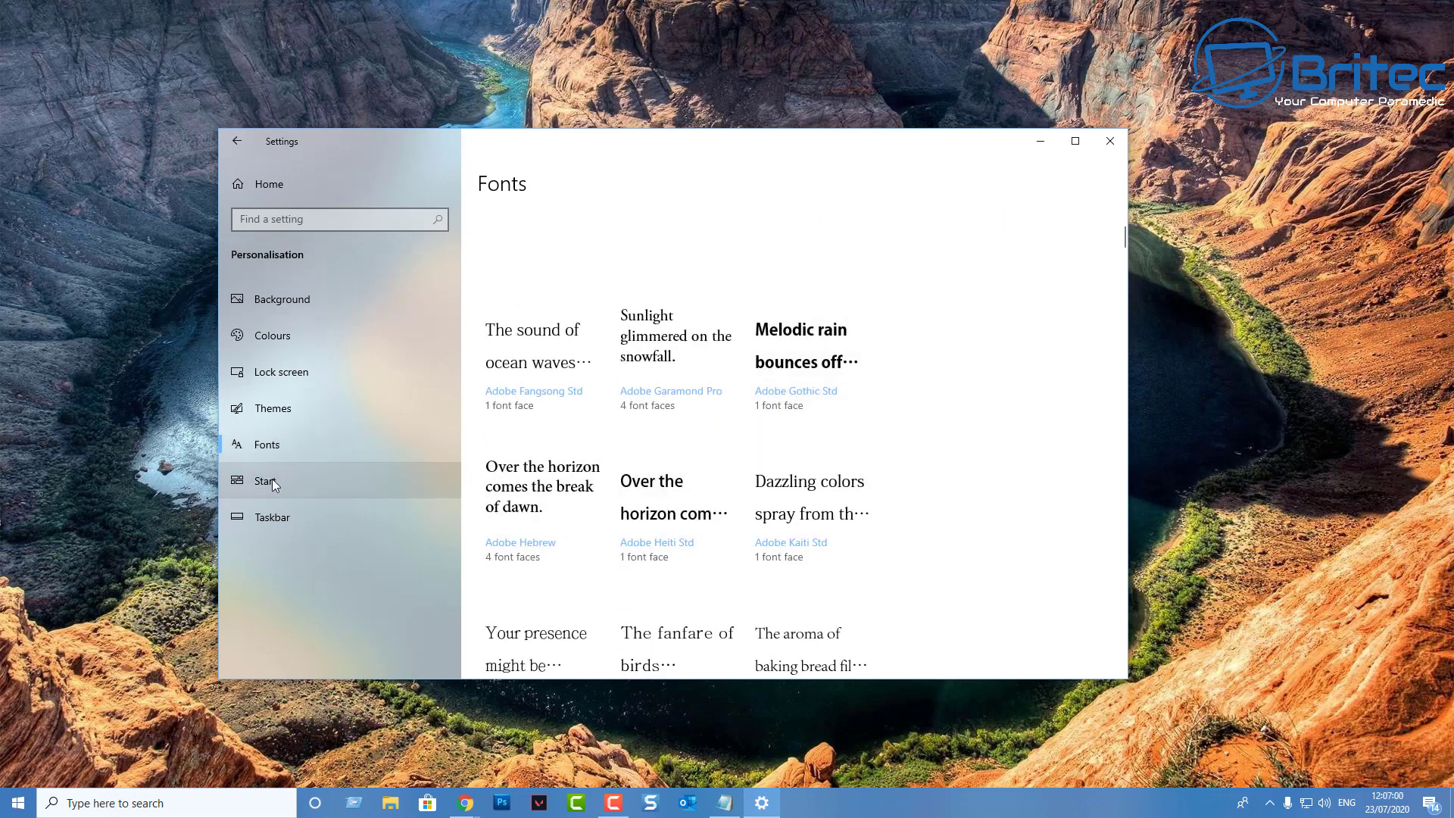
{"action": "scroll", "coordinate": [679, 468], "scroll_direction": "down", "scroll_amount": 10}
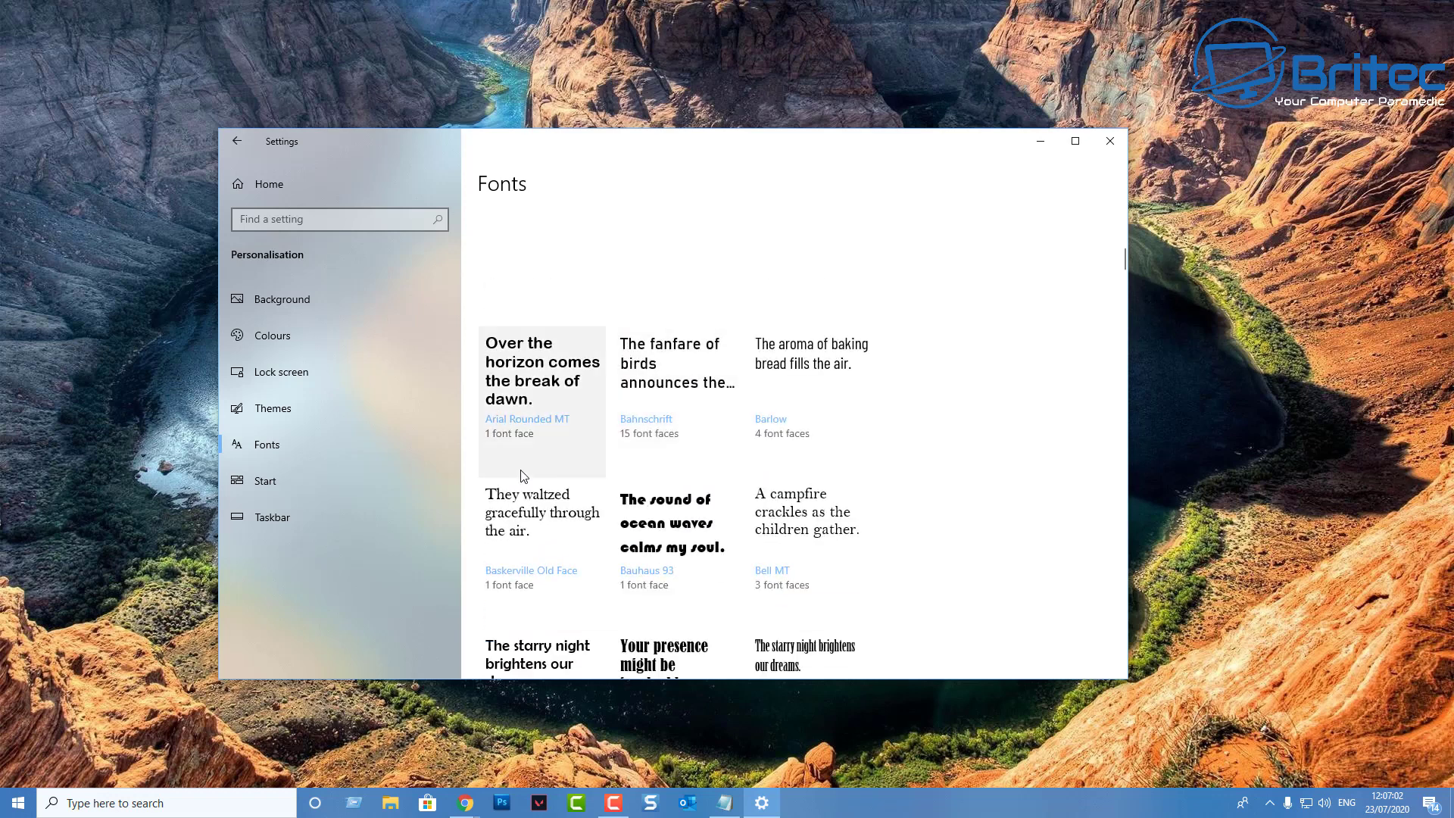
Step: Open Start settings, enlarge the Start menu, and move the Microsoft Store tile beside Office
{"action": "left_click", "coordinate": [290, 479]}
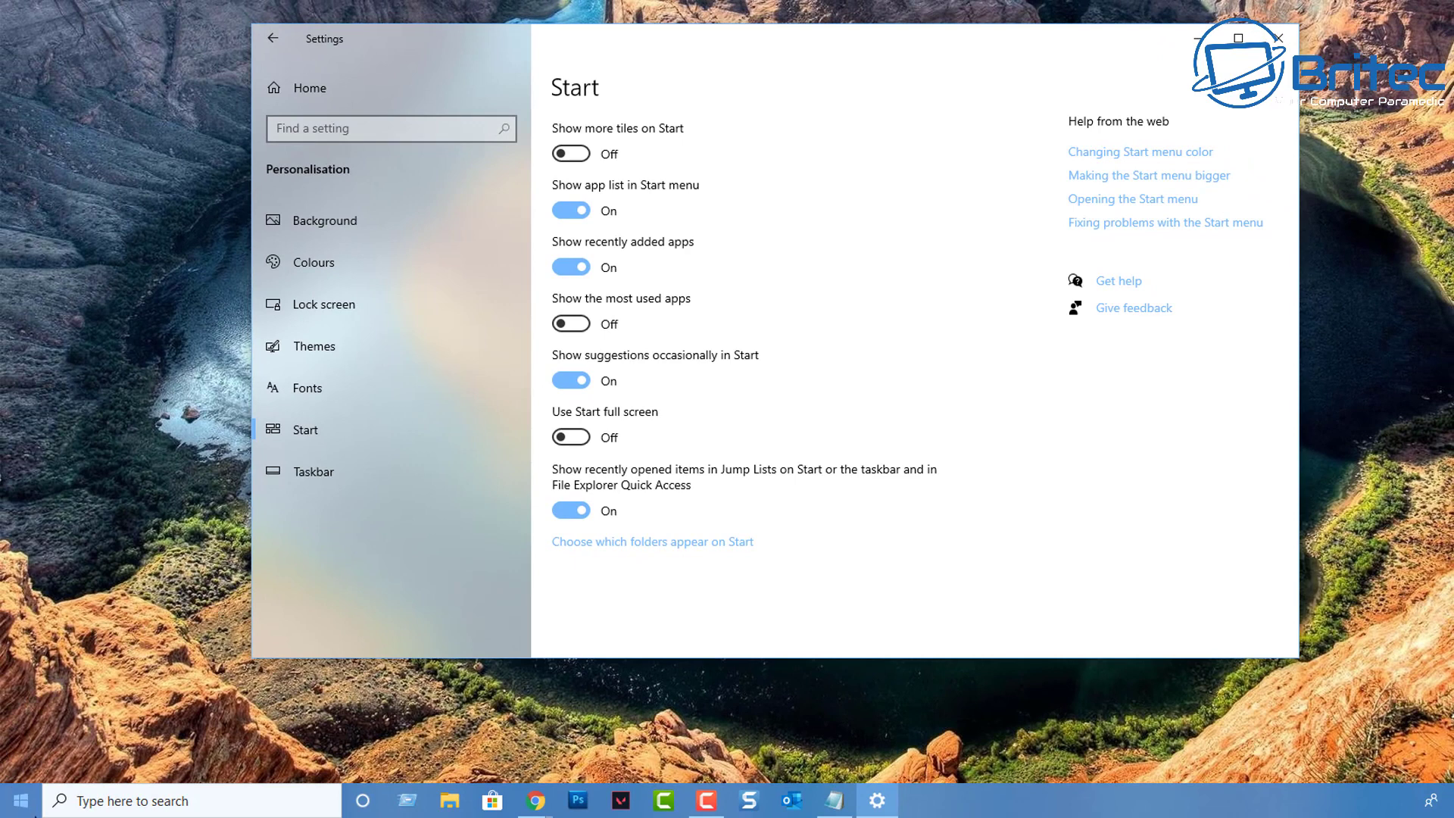
{"action": "left_click", "coordinate": [34, 813]}
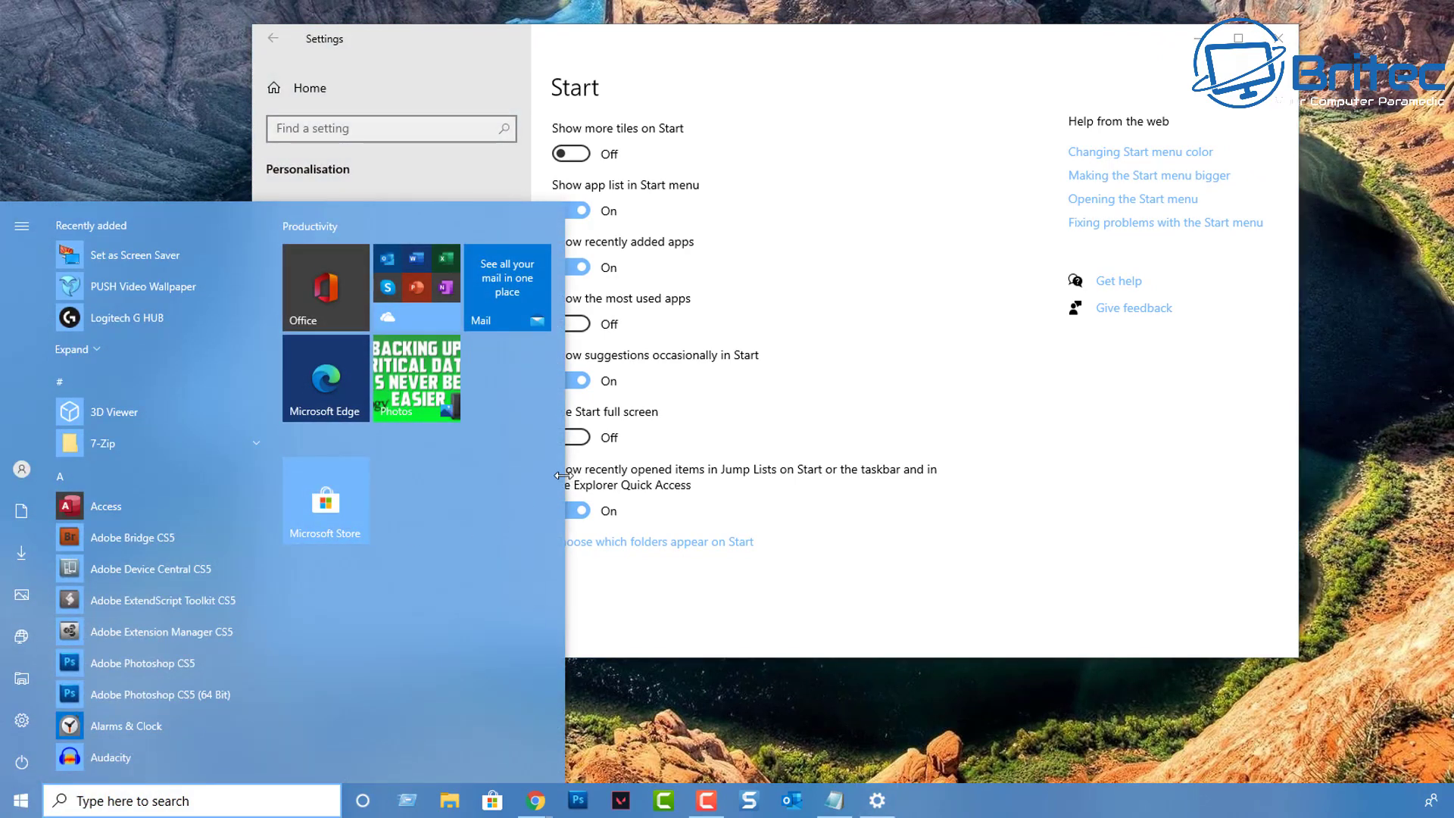
{"action": "mouse_move", "coordinate": [564, 475]}
{"action": "left_mouse_down"}
{"action": "mouse_move", "coordinate": [1257, 477]}
{"action": "mouse_move", "coordinate": [530, 485]}
{"action": "mouse_move", "coordinate": [1057, 477]}
{"action": "mouse_move", "coordinate": [565, 485]}
{"action": "left_mouse_up"}
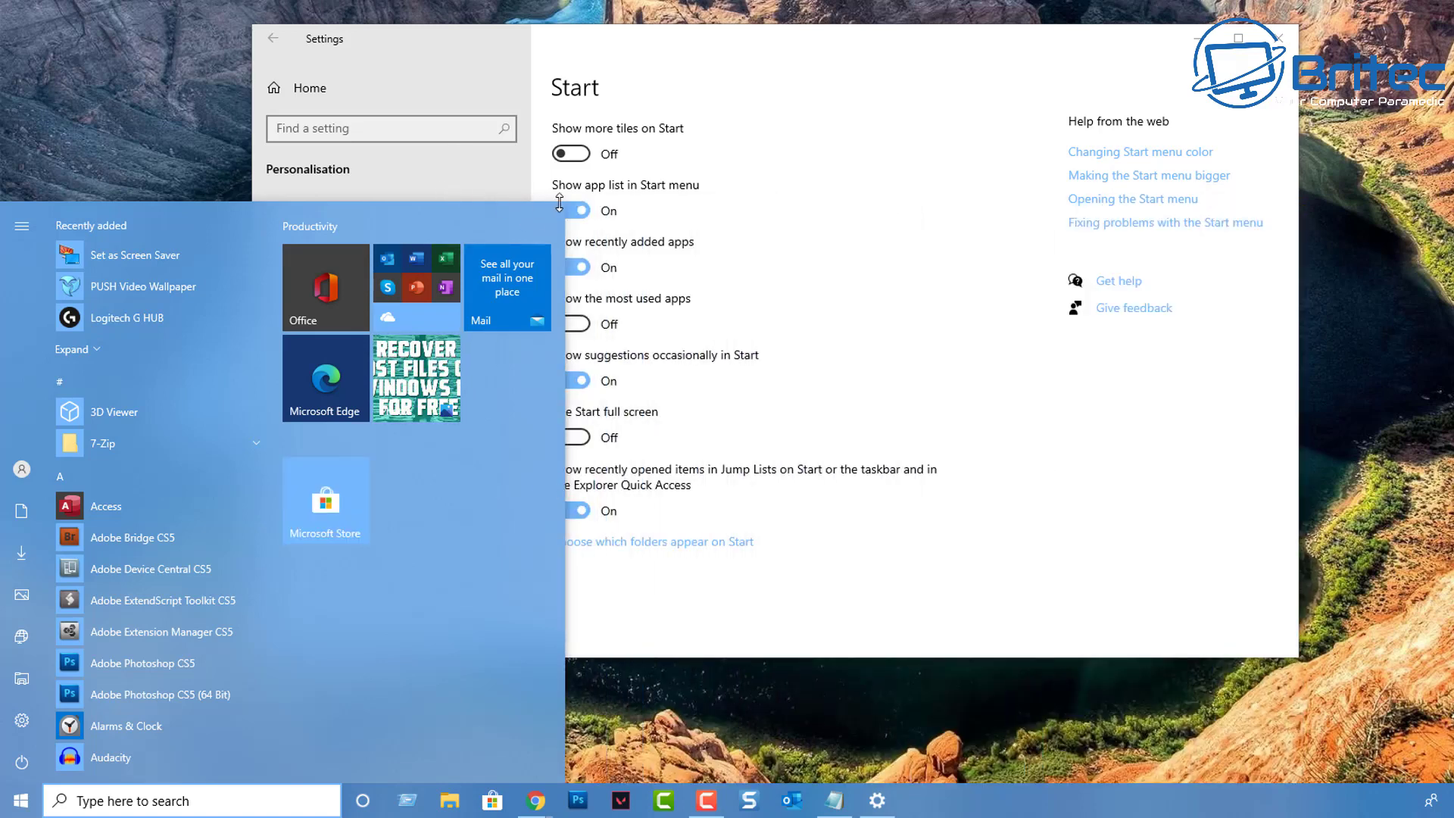
{"action": "left_click_drag", "start_coordinate": [562, 205], "coordinate": [422, 273]}
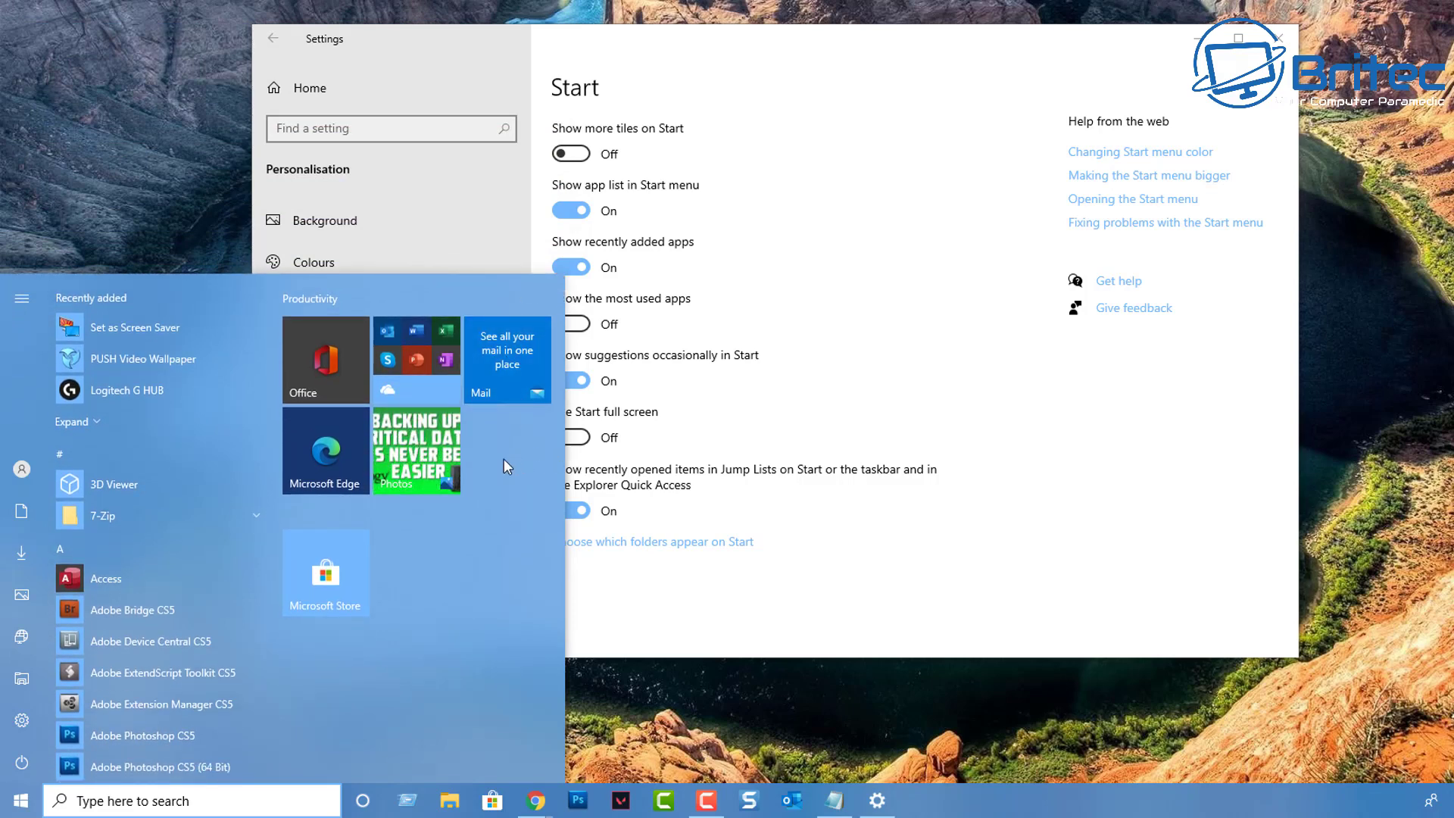
{"action": "left_click", "coordinate": [530, 512]}
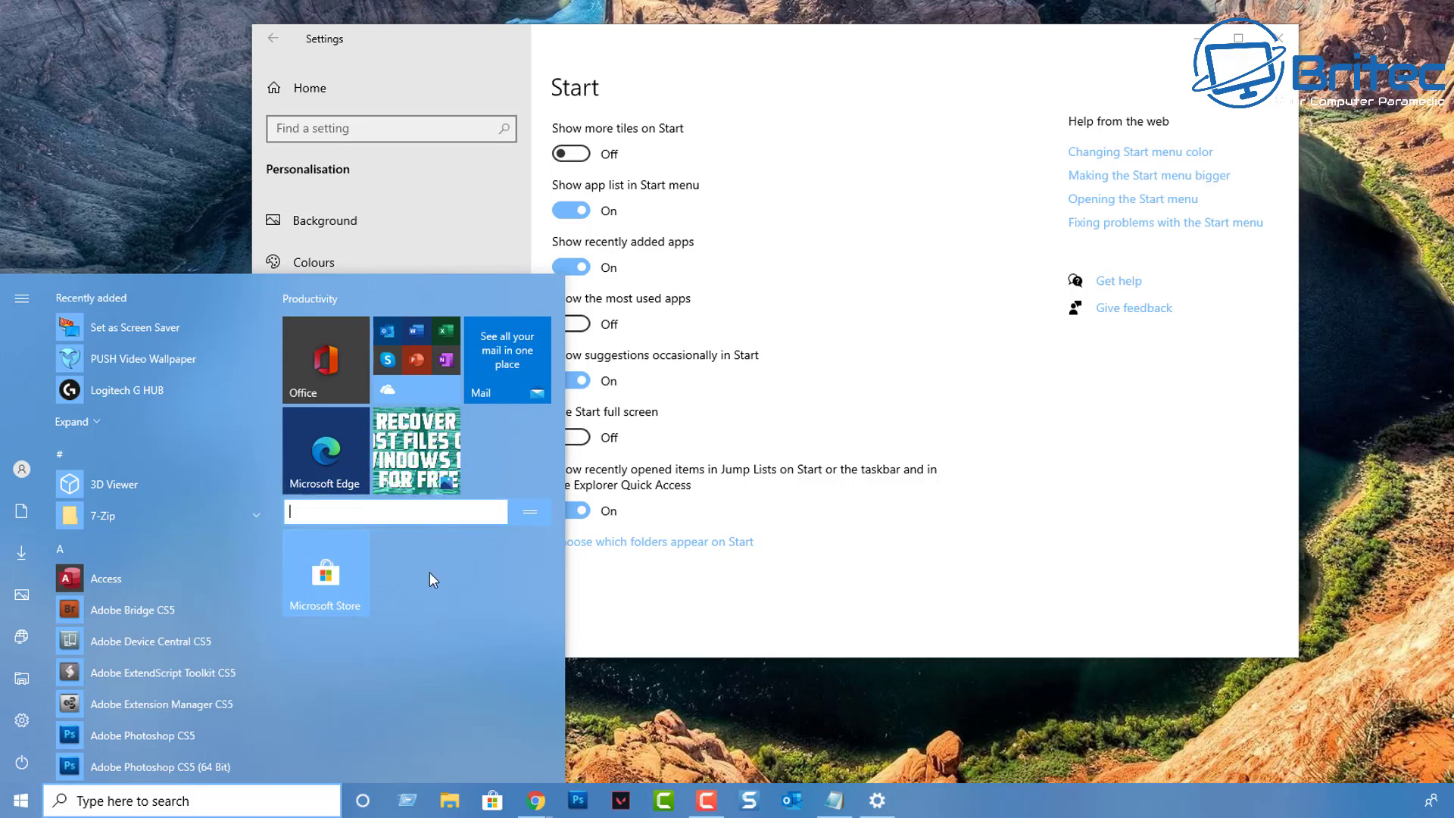
{"action": "left_click_drag", "start_coordinate": [345, 577], "coordinate": [337, 605]}
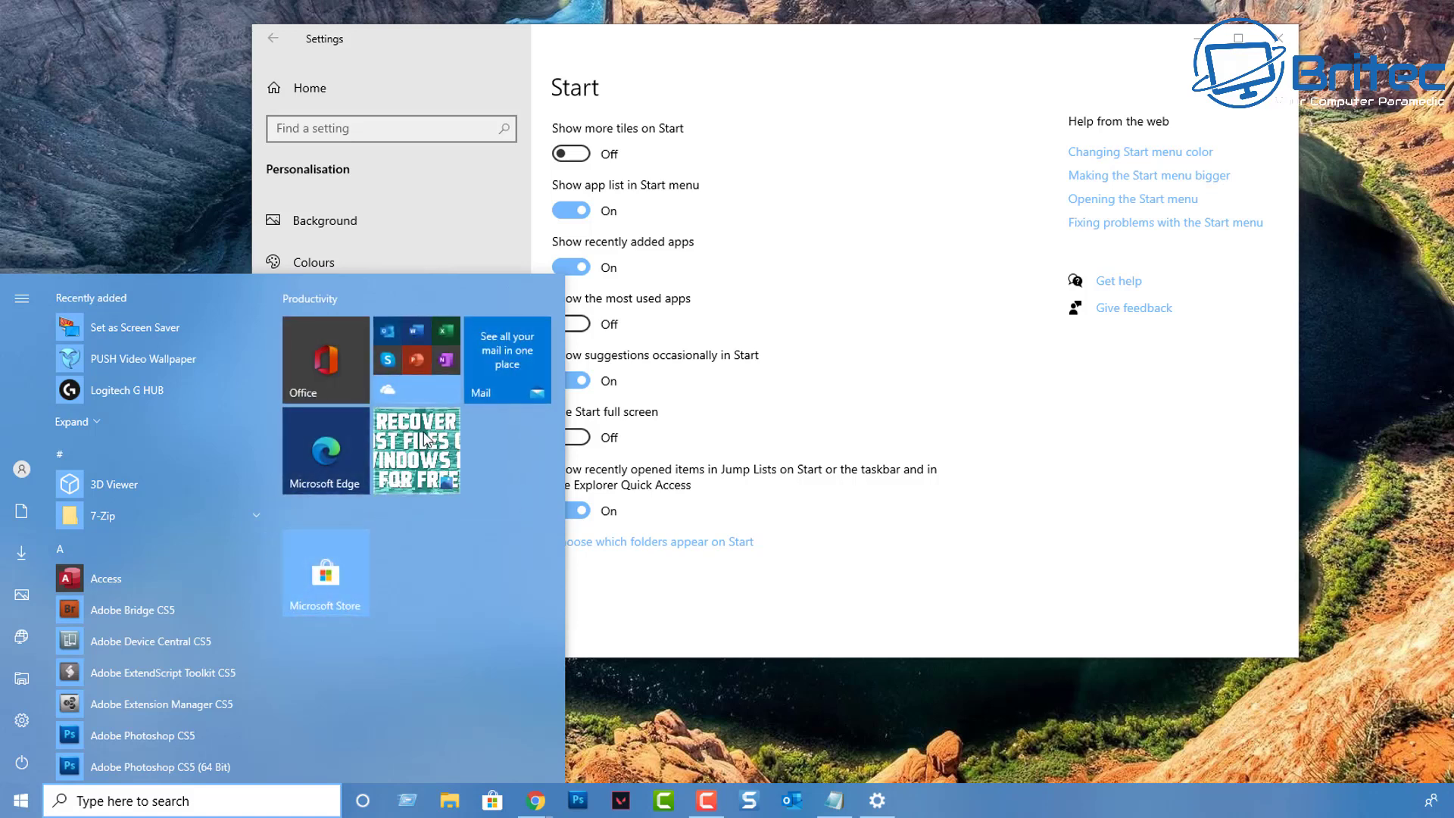
Step: Open Photos from Start, scroll through the 2020 gallery thumbnails, then close Photos with Alt+F4
{"action": "left_click", "coordinate": [425, 480]}
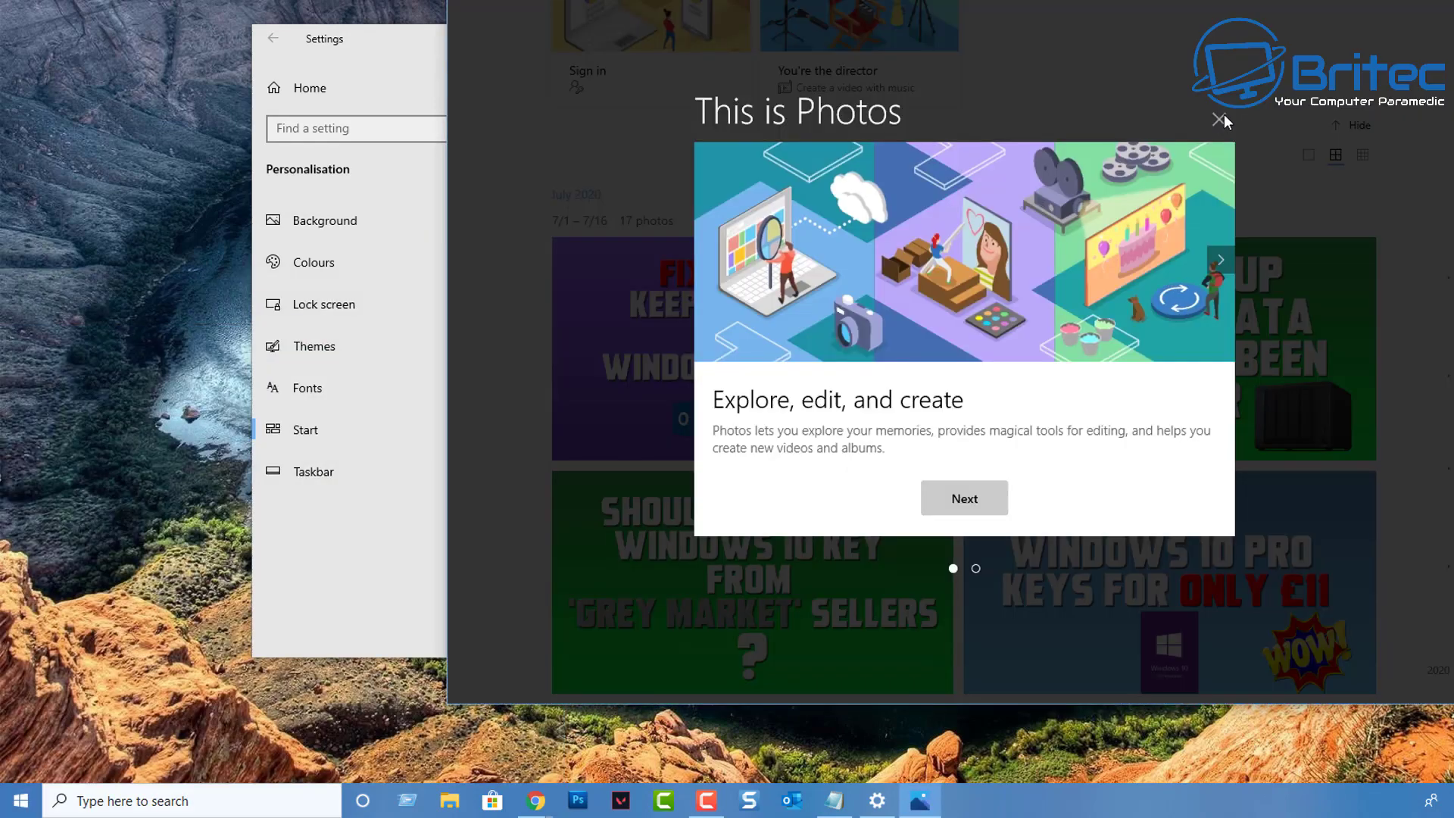
{"action": "left_click", "coordinate": [1224, 114]}
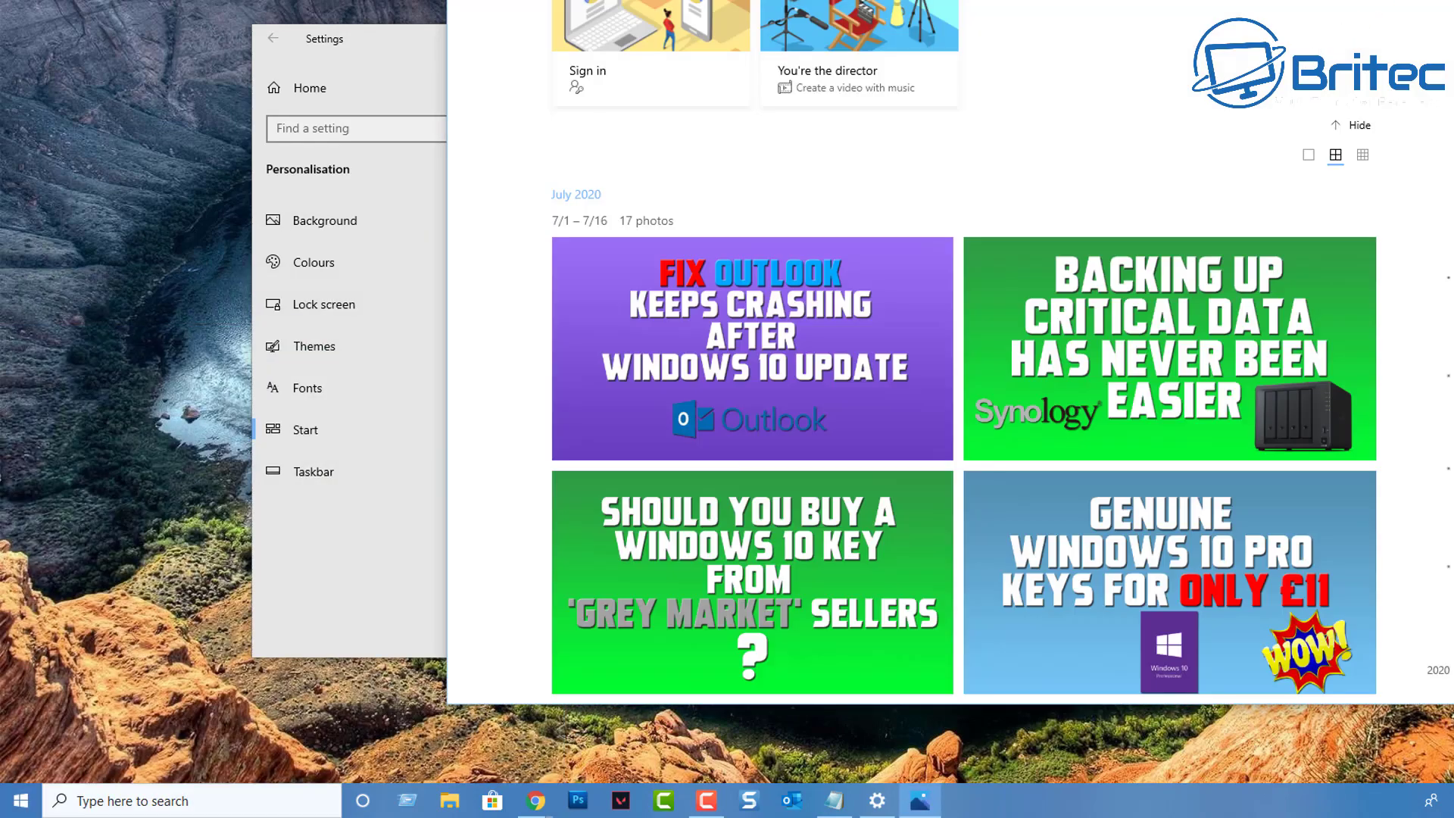
{"action": "scroll", "coordinate": [1242, 399], "scroll_direction": "down", "scroll_amount": 15}
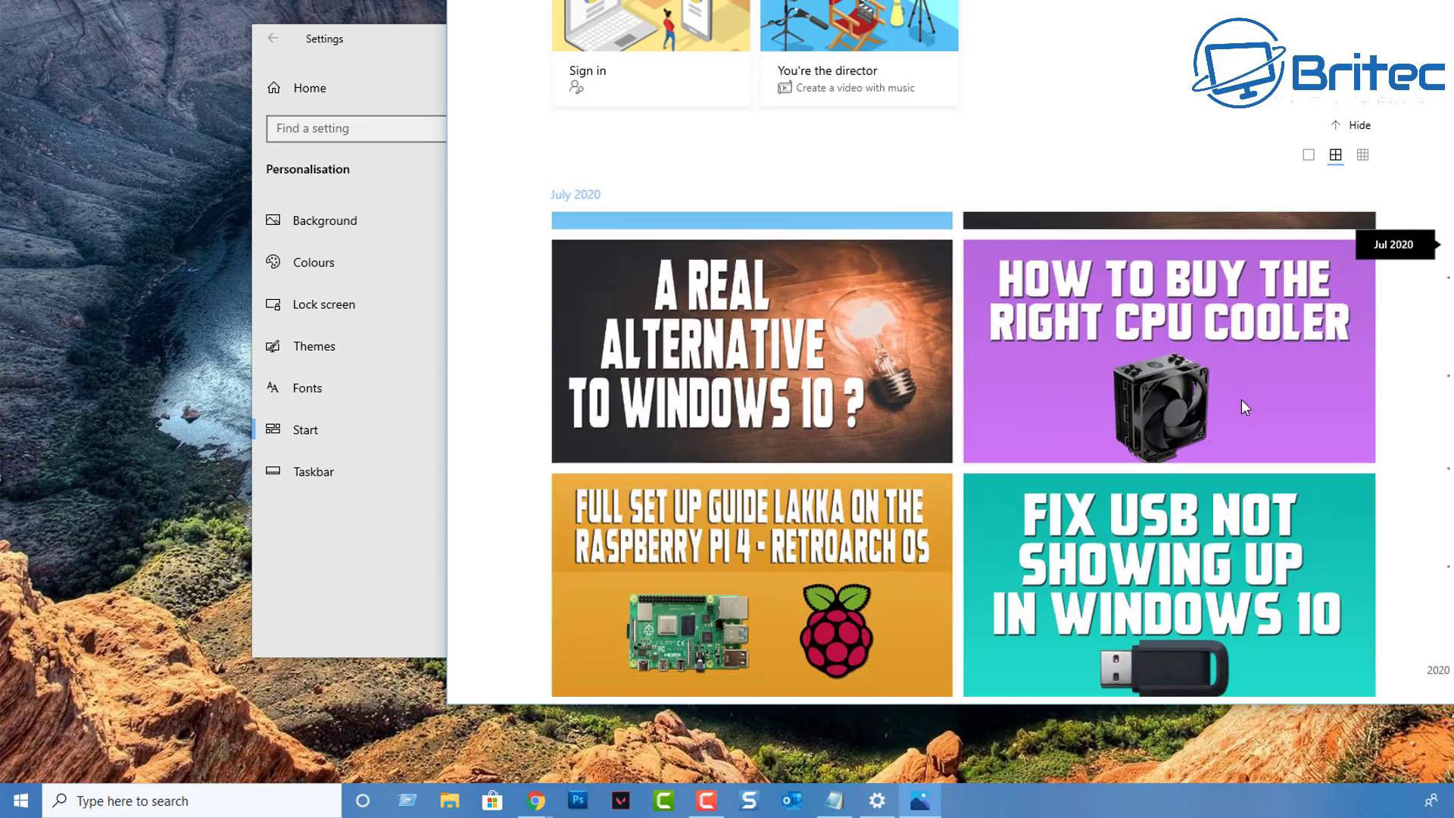
{"action": "scroll", "coordinate": [1240, 402], "scroll_direction": "down", "scroll_amount": 10}
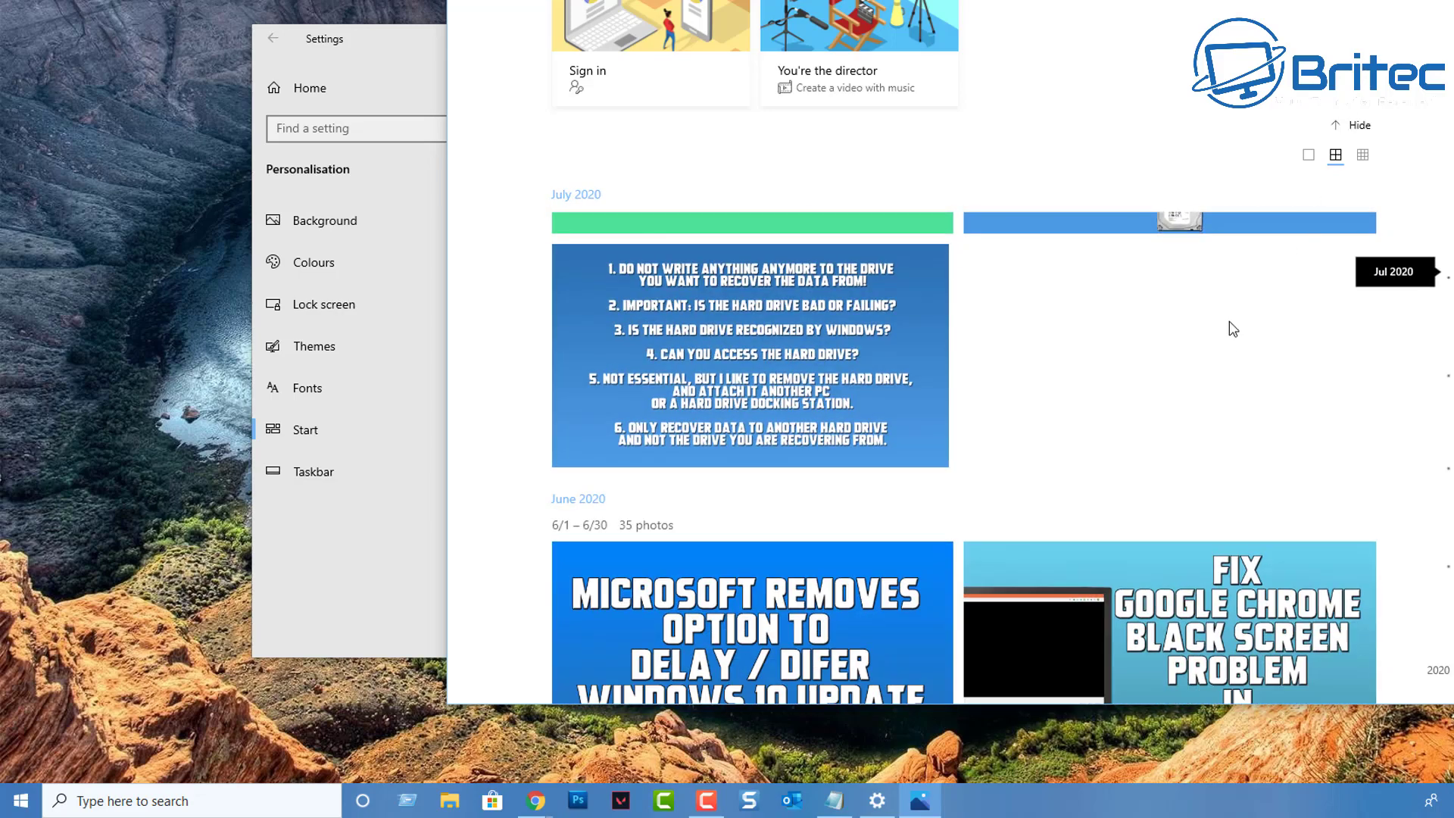
{"action": "scroll", "coordinate": [1133, 387], "scroll_direction": "down", "scroll_amount": 3}
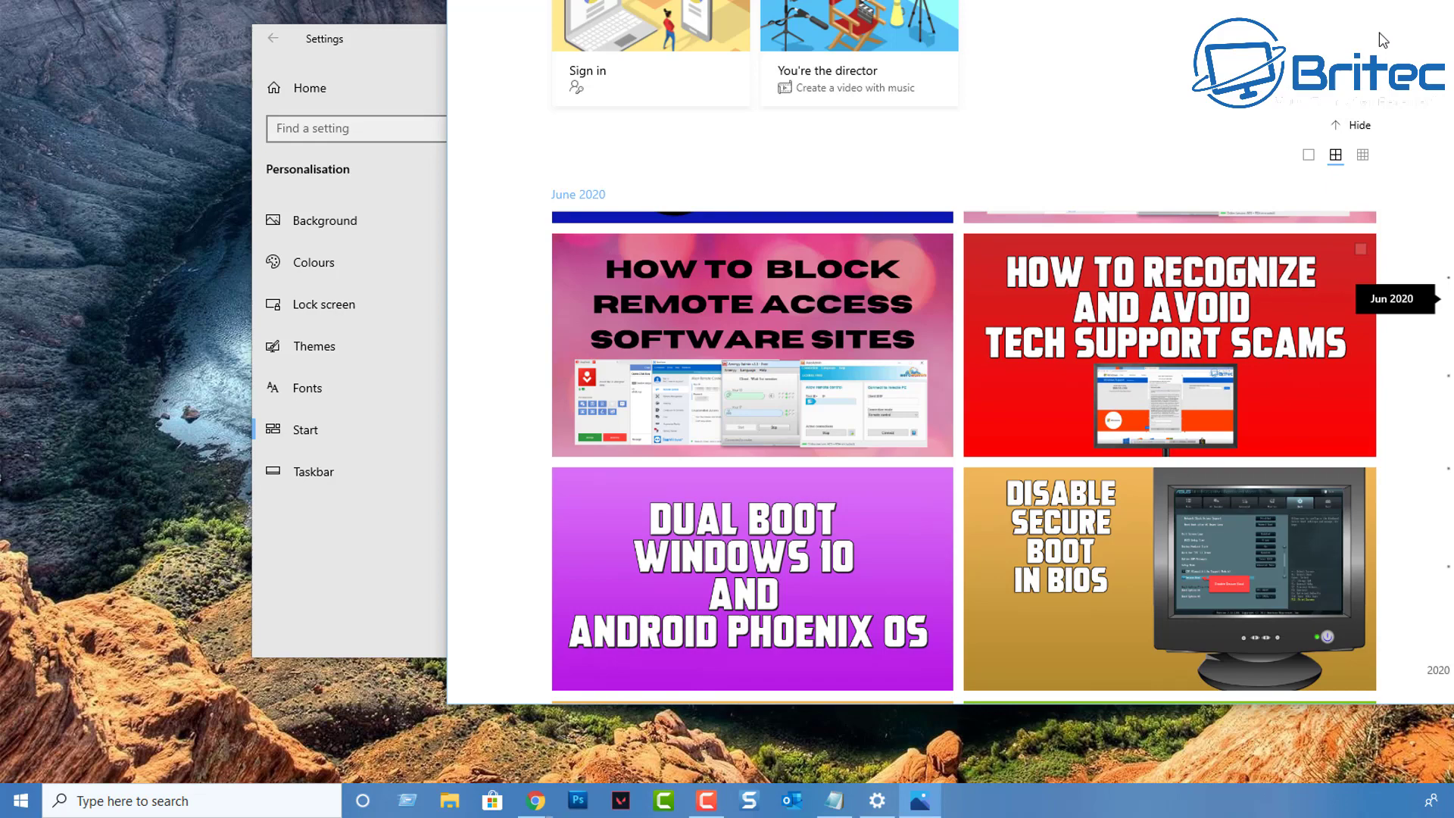
{"action": "key", "text": "alt+F4"}
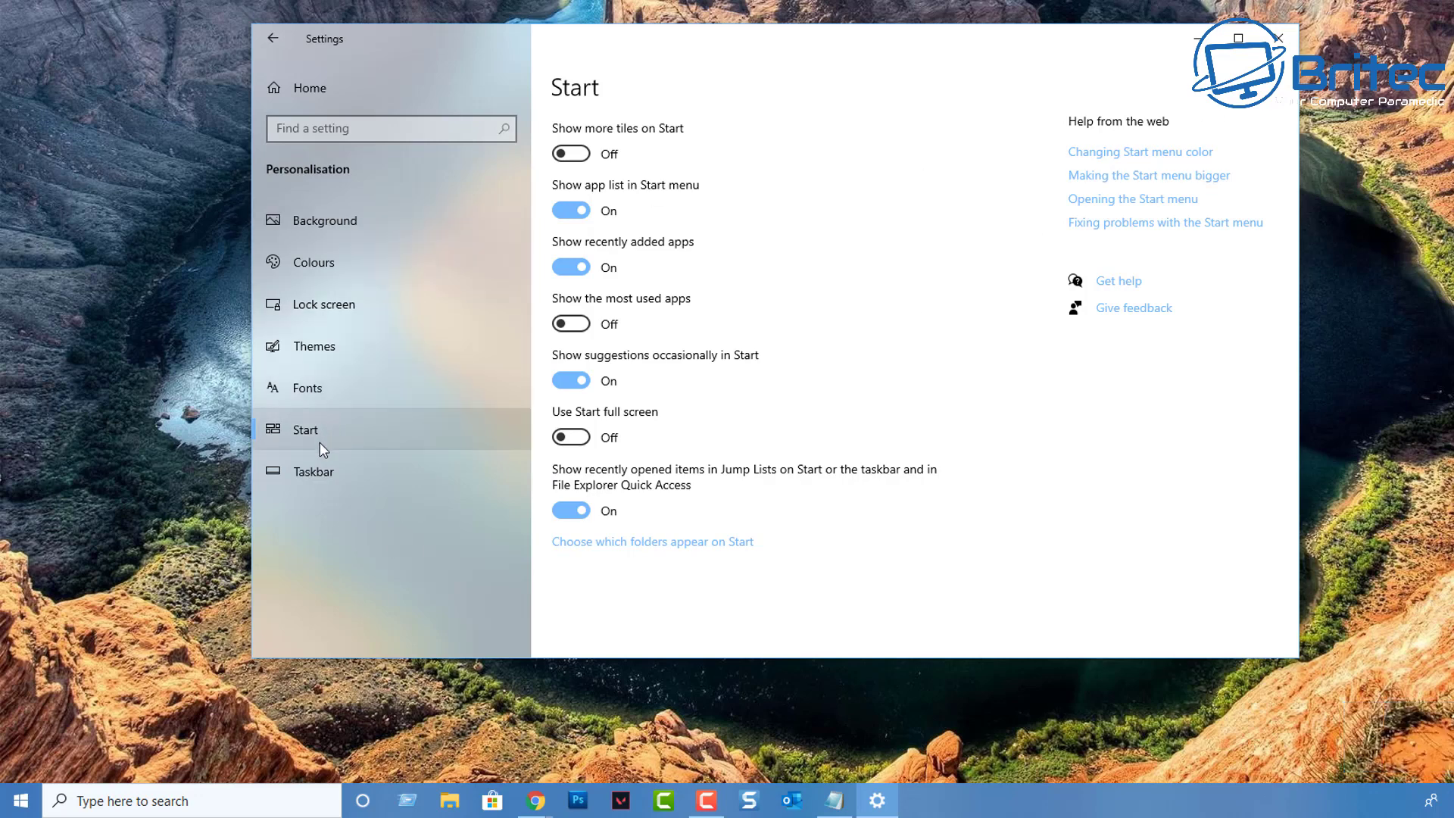
{"action": "left_click", "coordinate": [317, 475]}
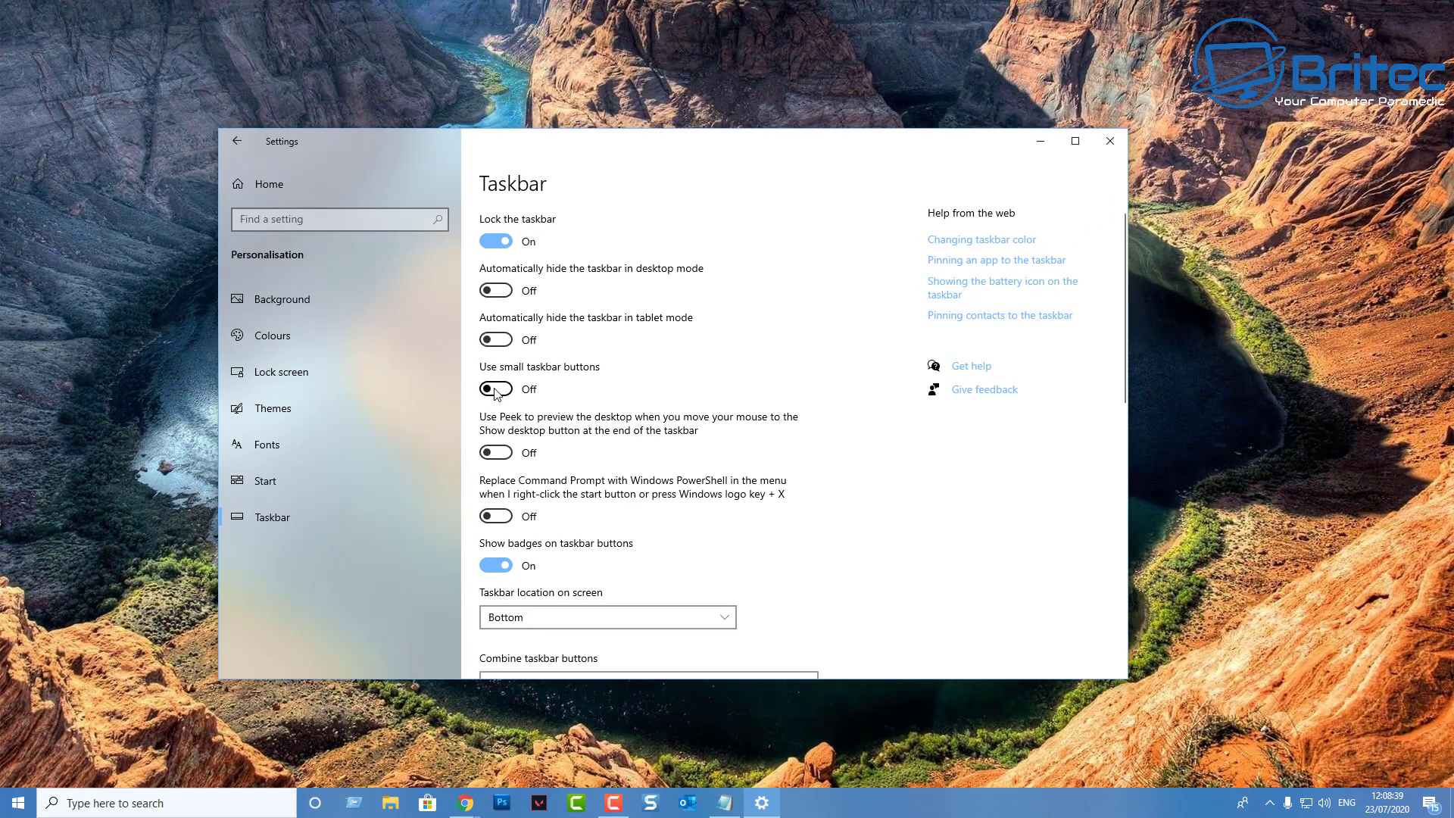
Step: Turn small taskbar buttons on then back off, then bring up the Win+X power-user menu
{"action": "left_click", "coordinate": [496, 390]}
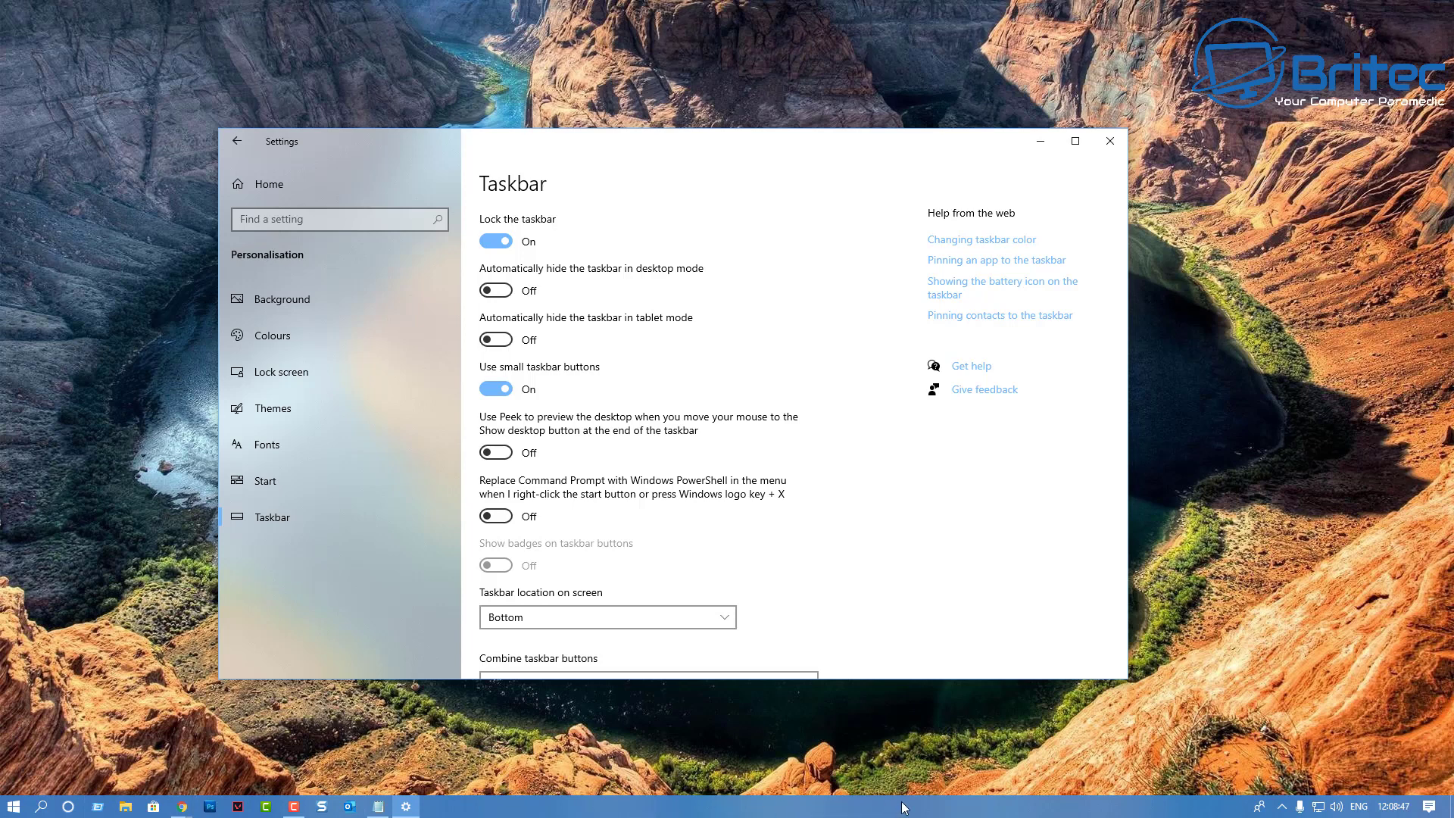
{"action": "left_click", "coordinate": [498, 390]}
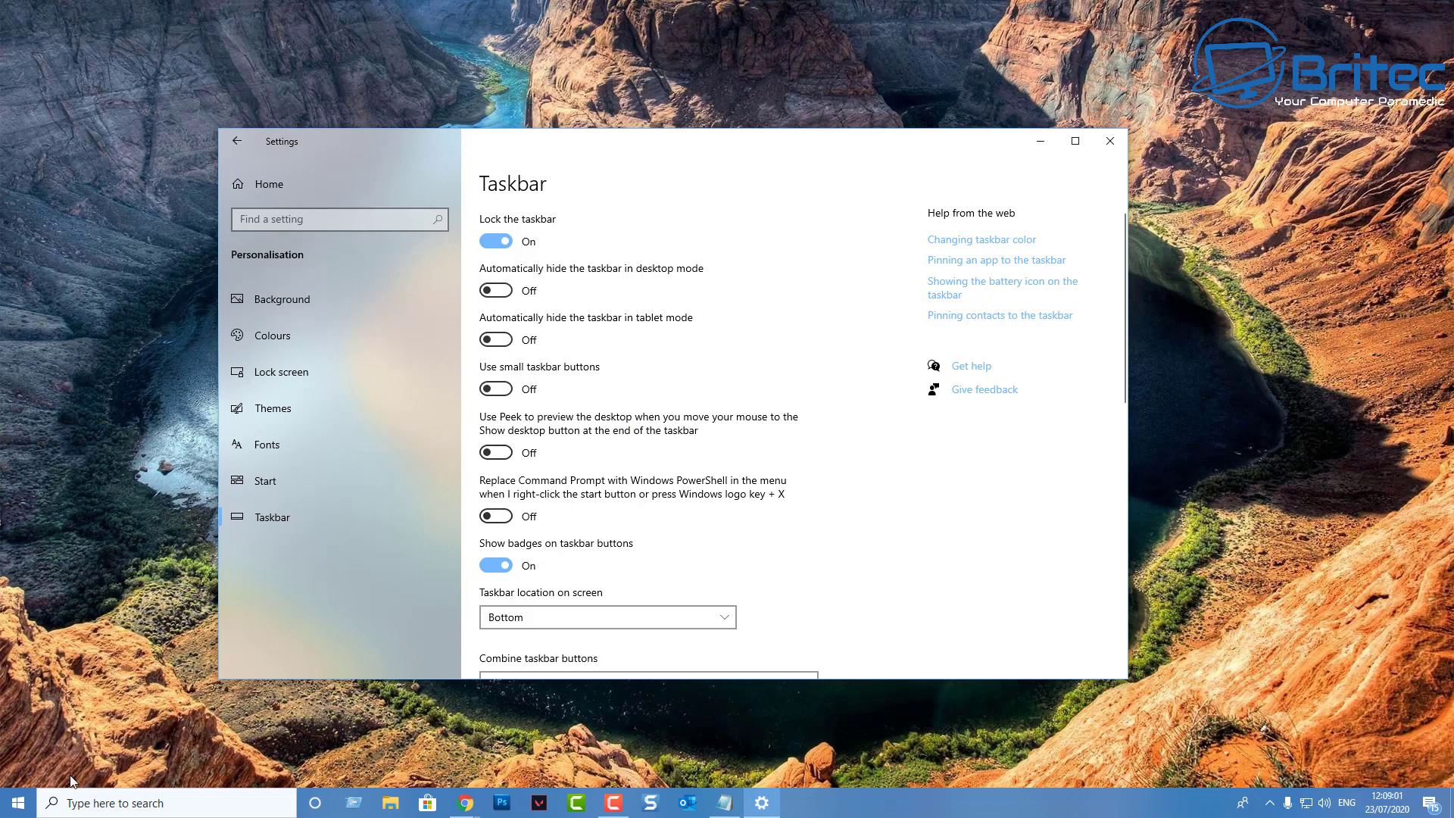
{"action": "left_click", "coordinate": [17, 804]}
{"action": "left_click", "coordinate": [17, 806]}
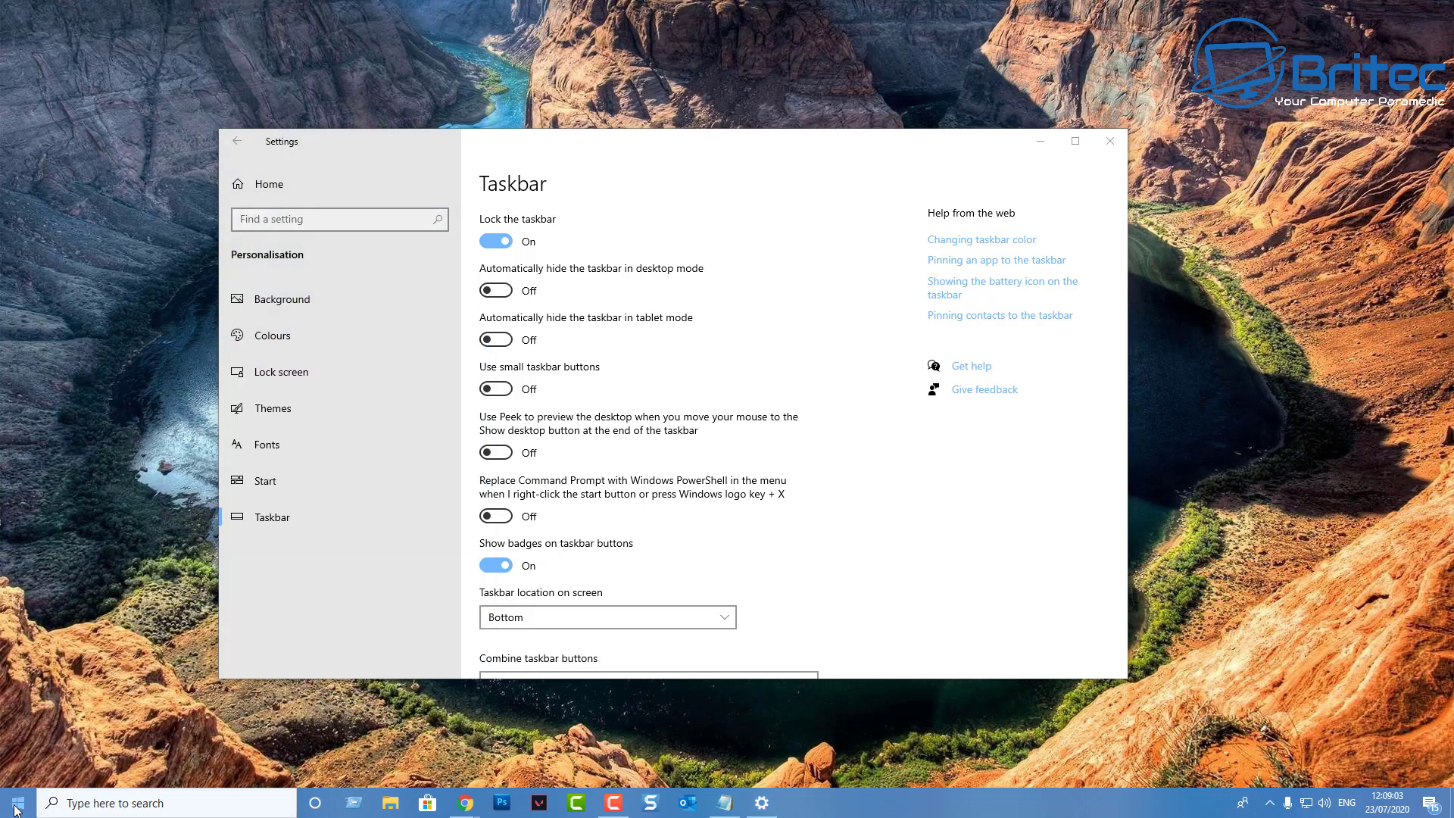
{"action": "right_click", "coordinate": [17, 809]}
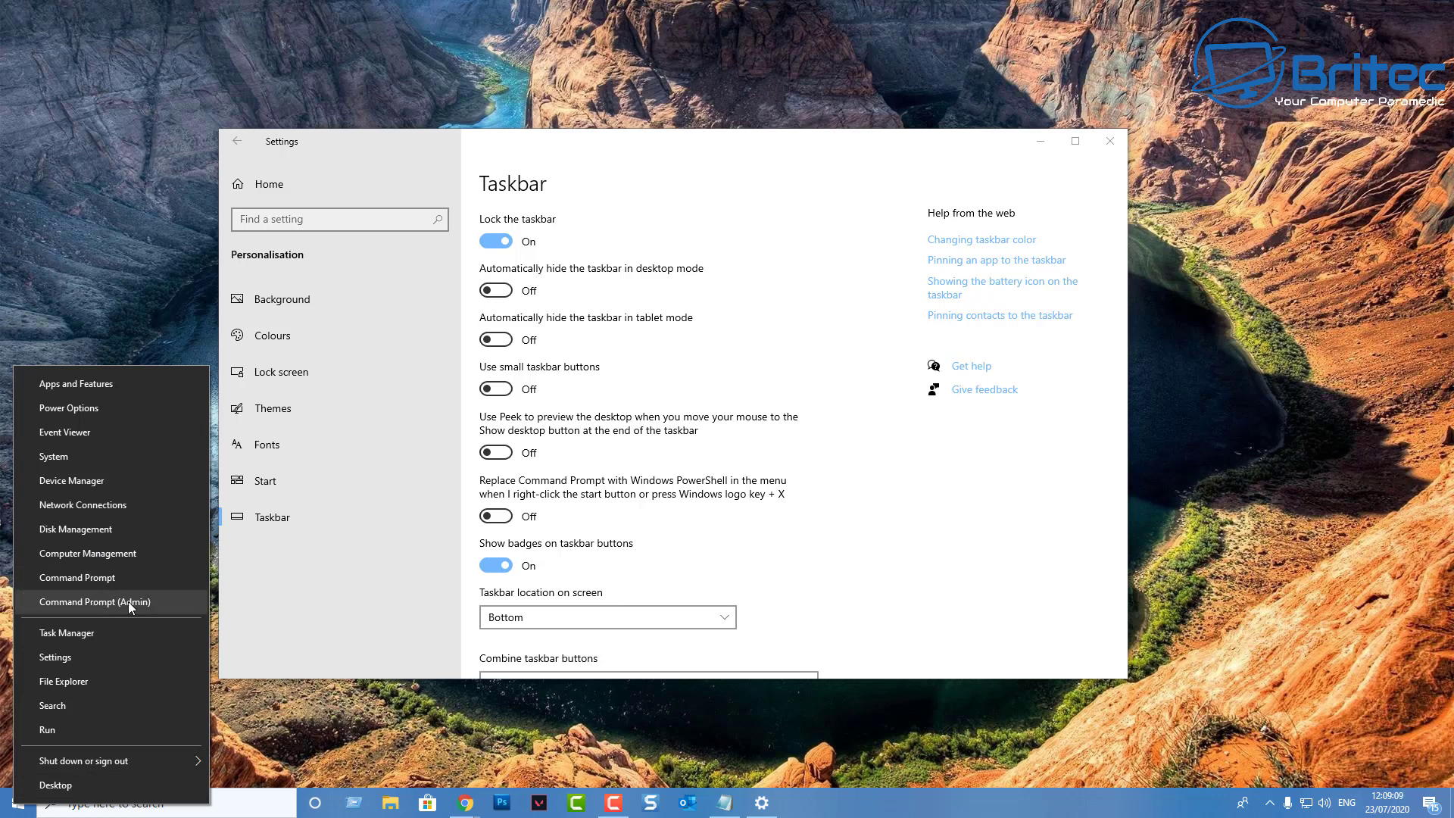
Step: Set taskbar location to Right, check the Start menu there, then set it back to Bottom
{"action": "left_click", "coordinate": [643, 521]}
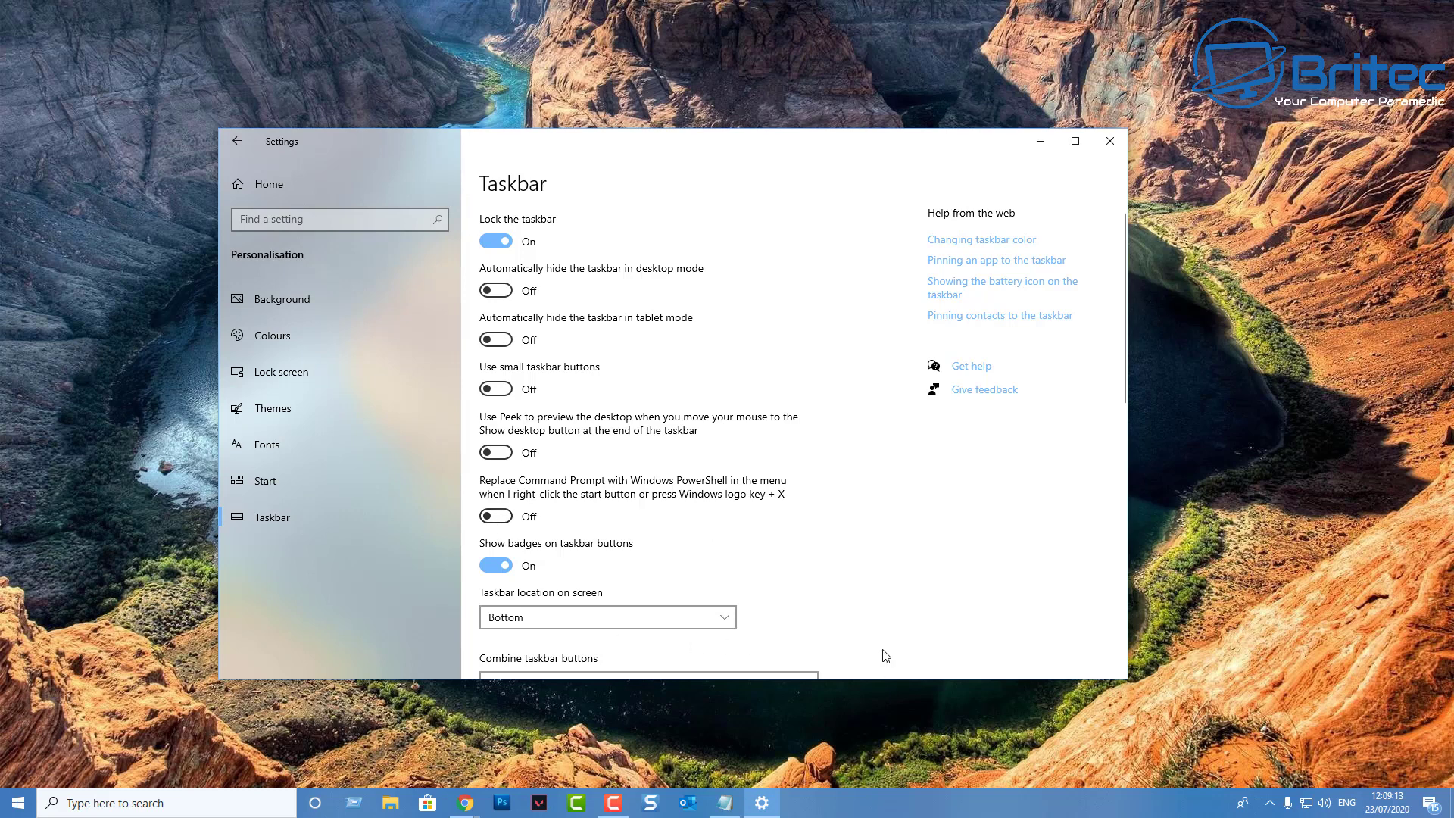
{"action": "scroll", "coordinate": [613, 625], "scroll_direction": "down", "scroll_amount": 3}
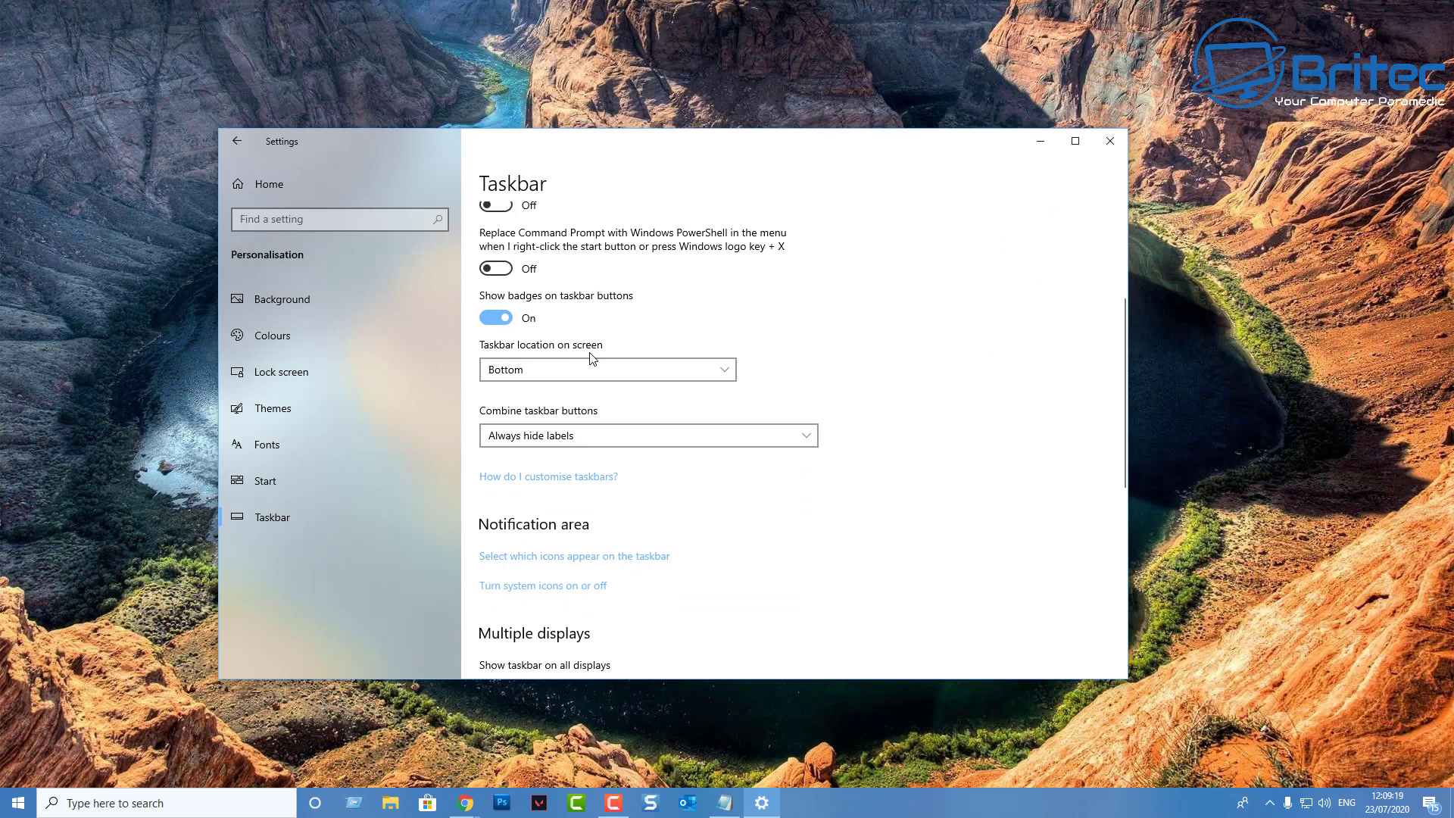
{"action": "left_click", "coordinate": [615, 370]}
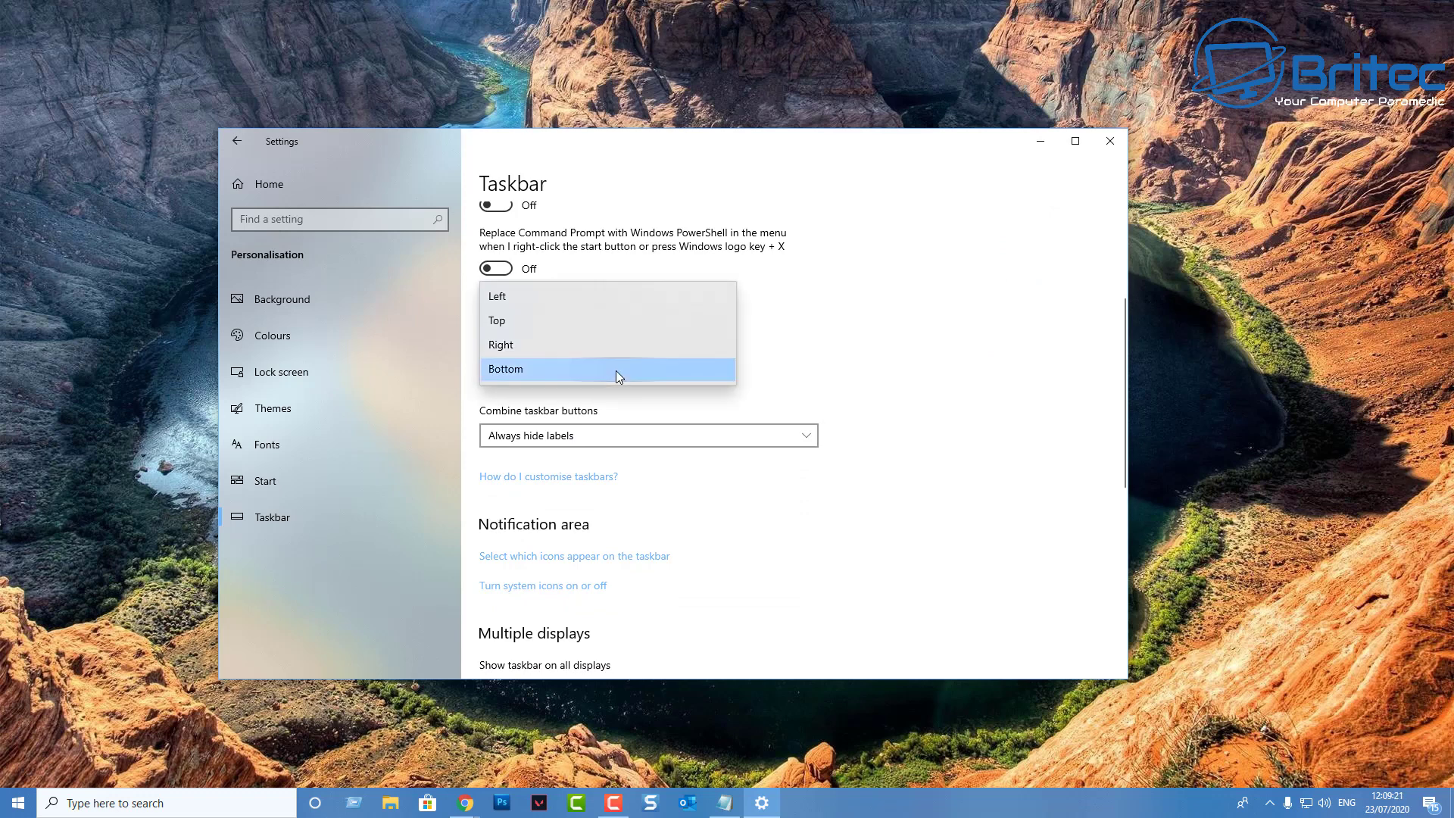
{"action": "left_click", "coordinate": [588, 347]}
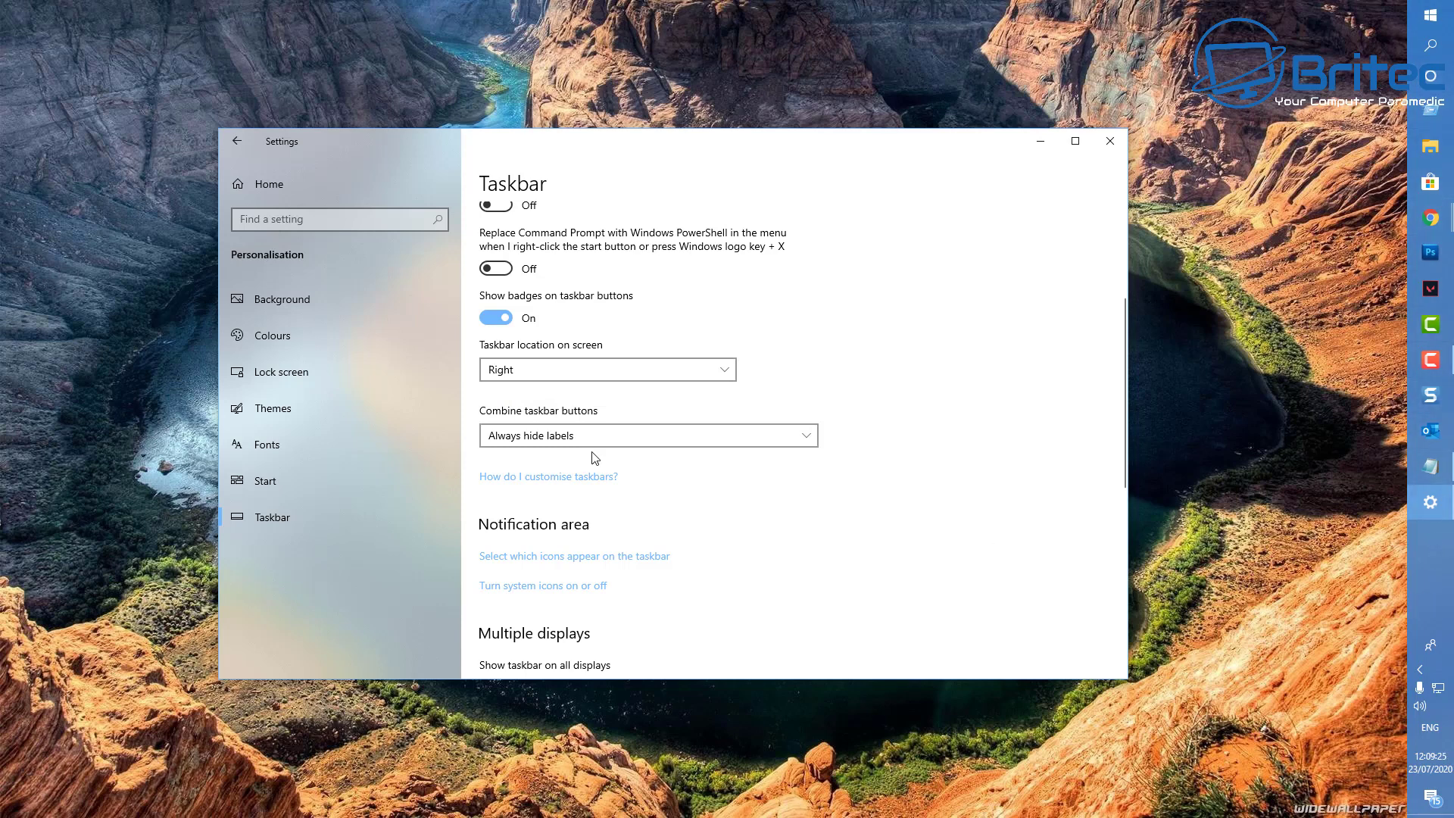
{"action": "left_click", "coordinate": [1435, 16]}
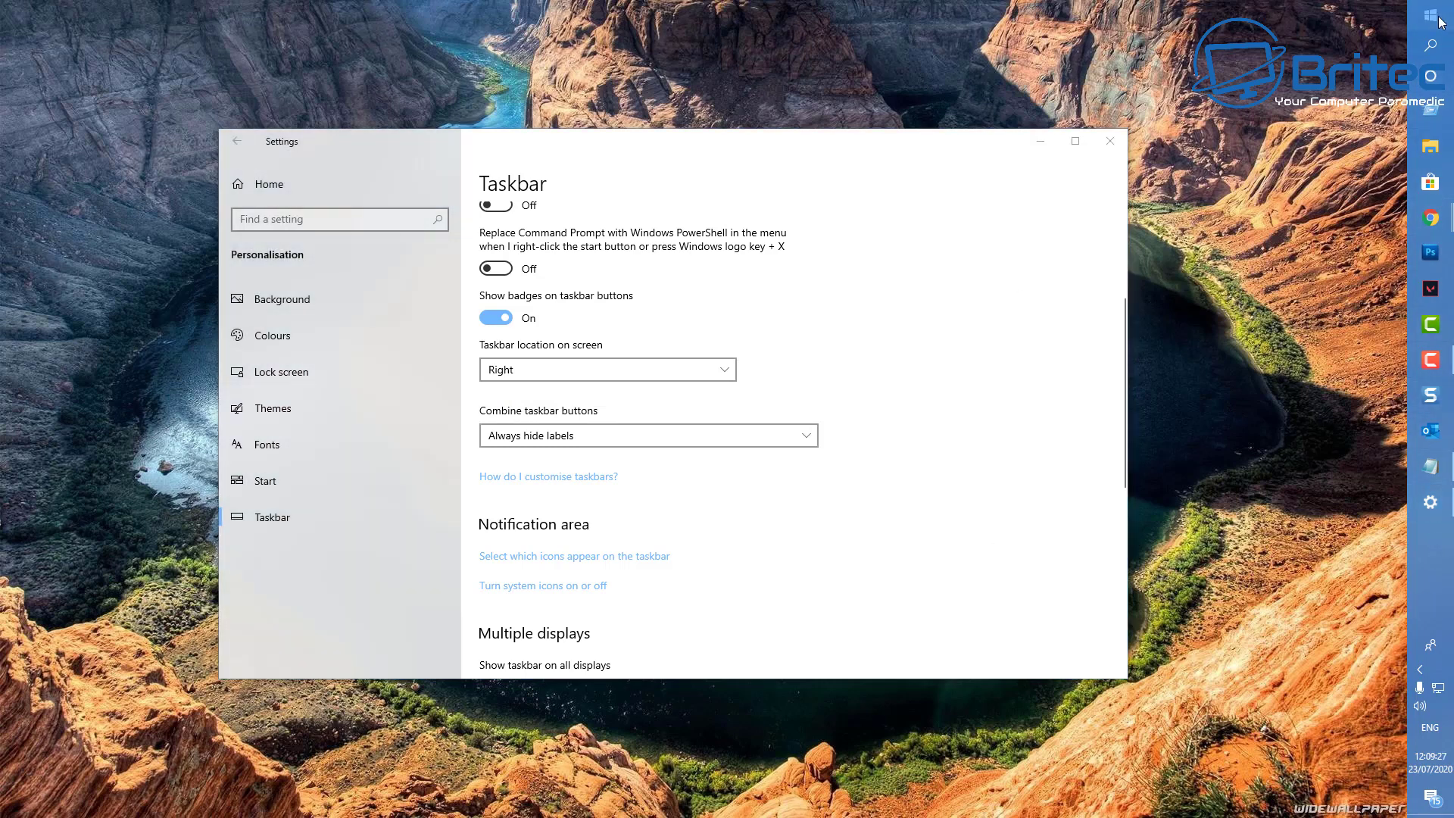
{"action": "left_click", "coordinate": [1440, 22]}
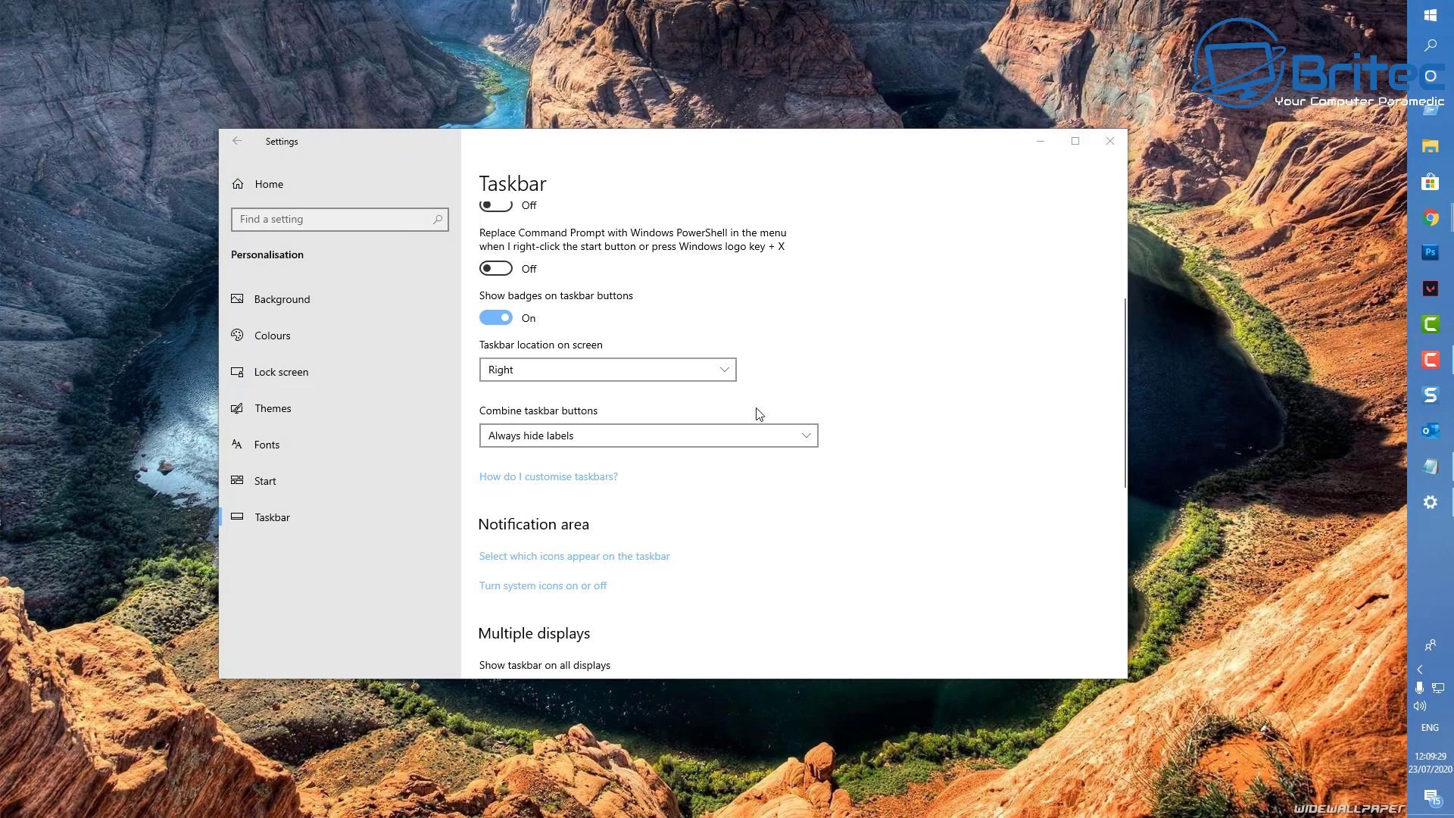
{"action": "left_click", "coordinate": [602, 371]}
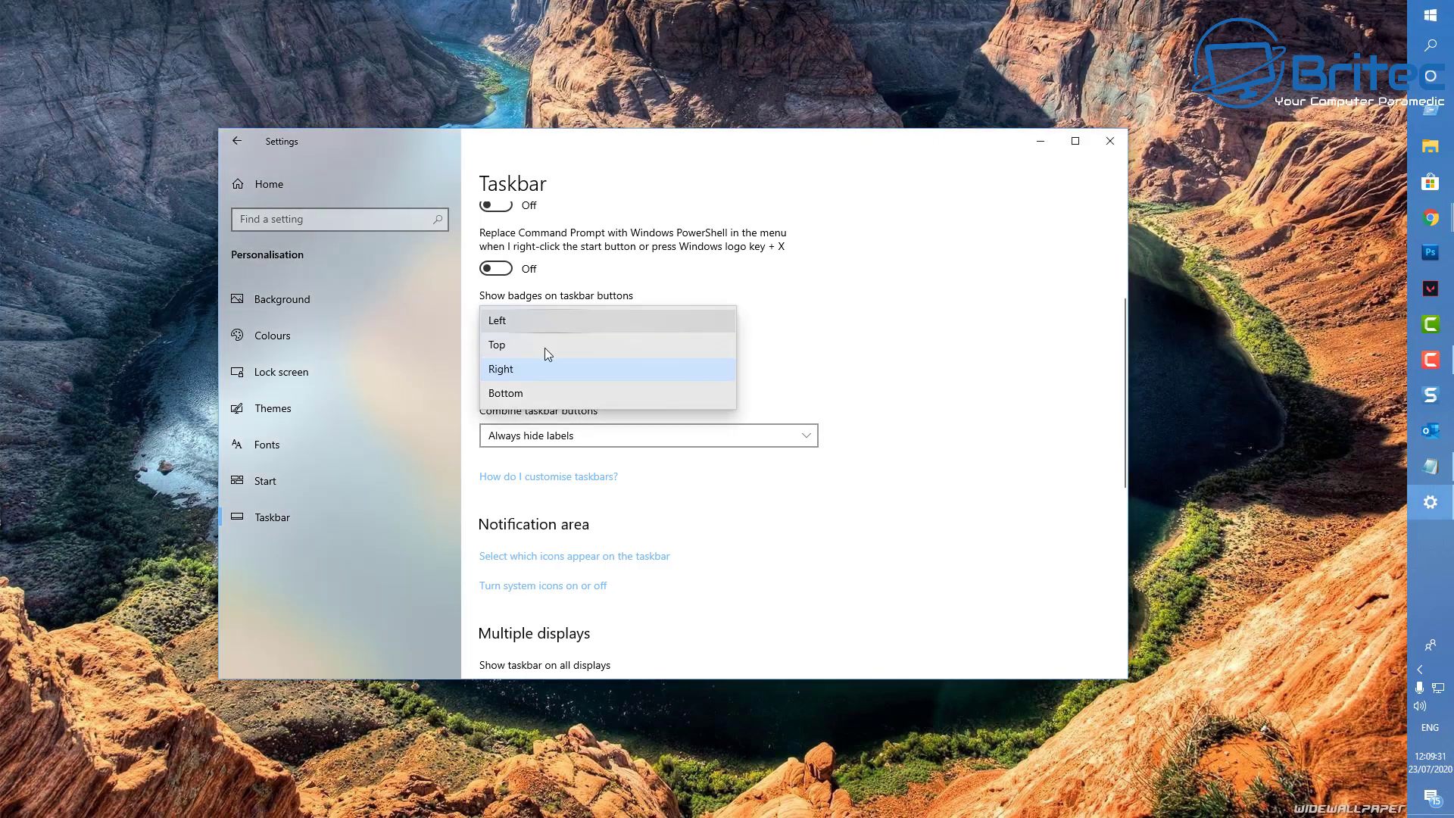
{"action": "left_click", "coordinate": [525, 390]}
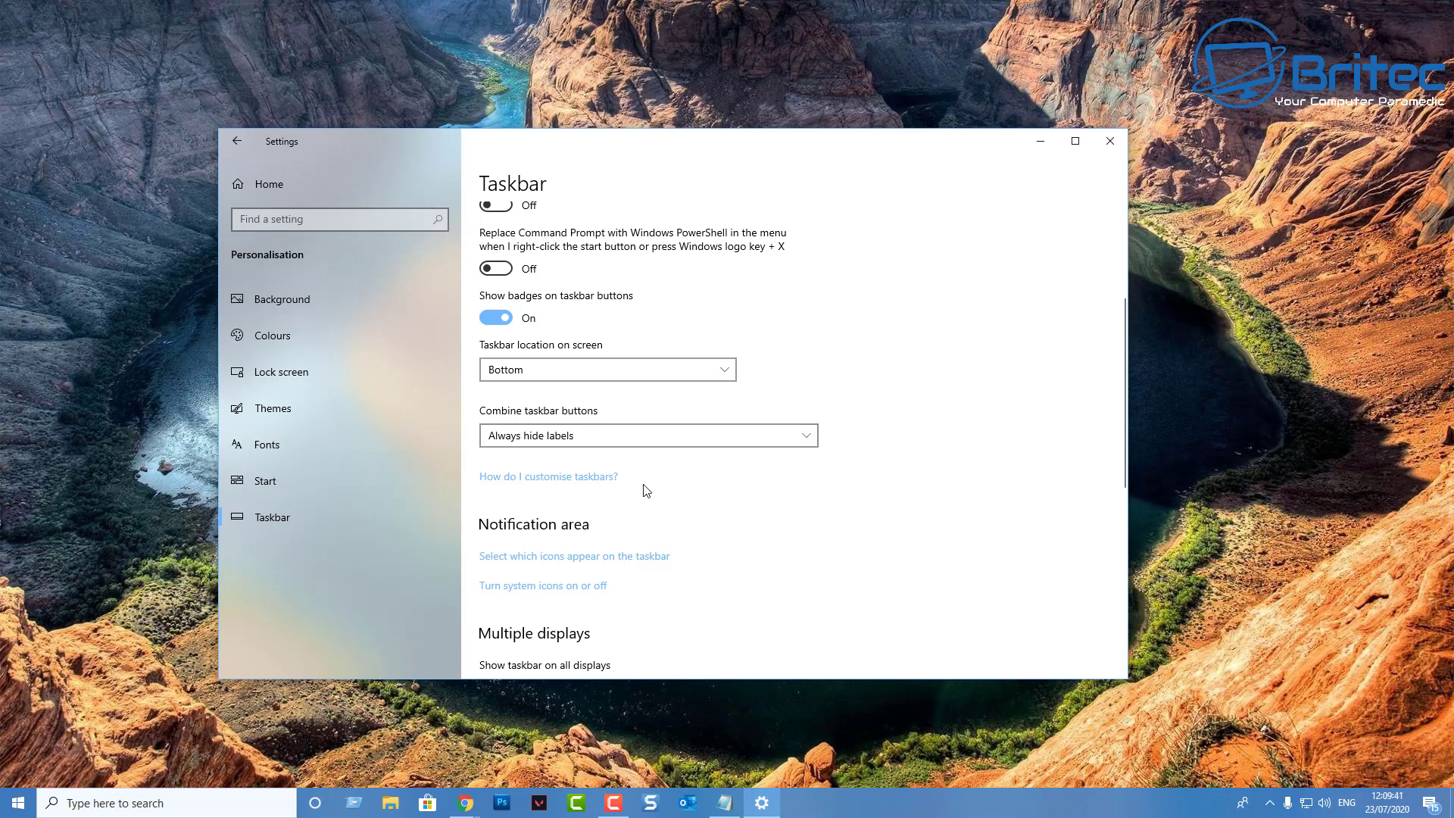
{"action": "scroll", "coordinate": [646, 491], "scroll_direction": "down", "scroll_amount": 3}
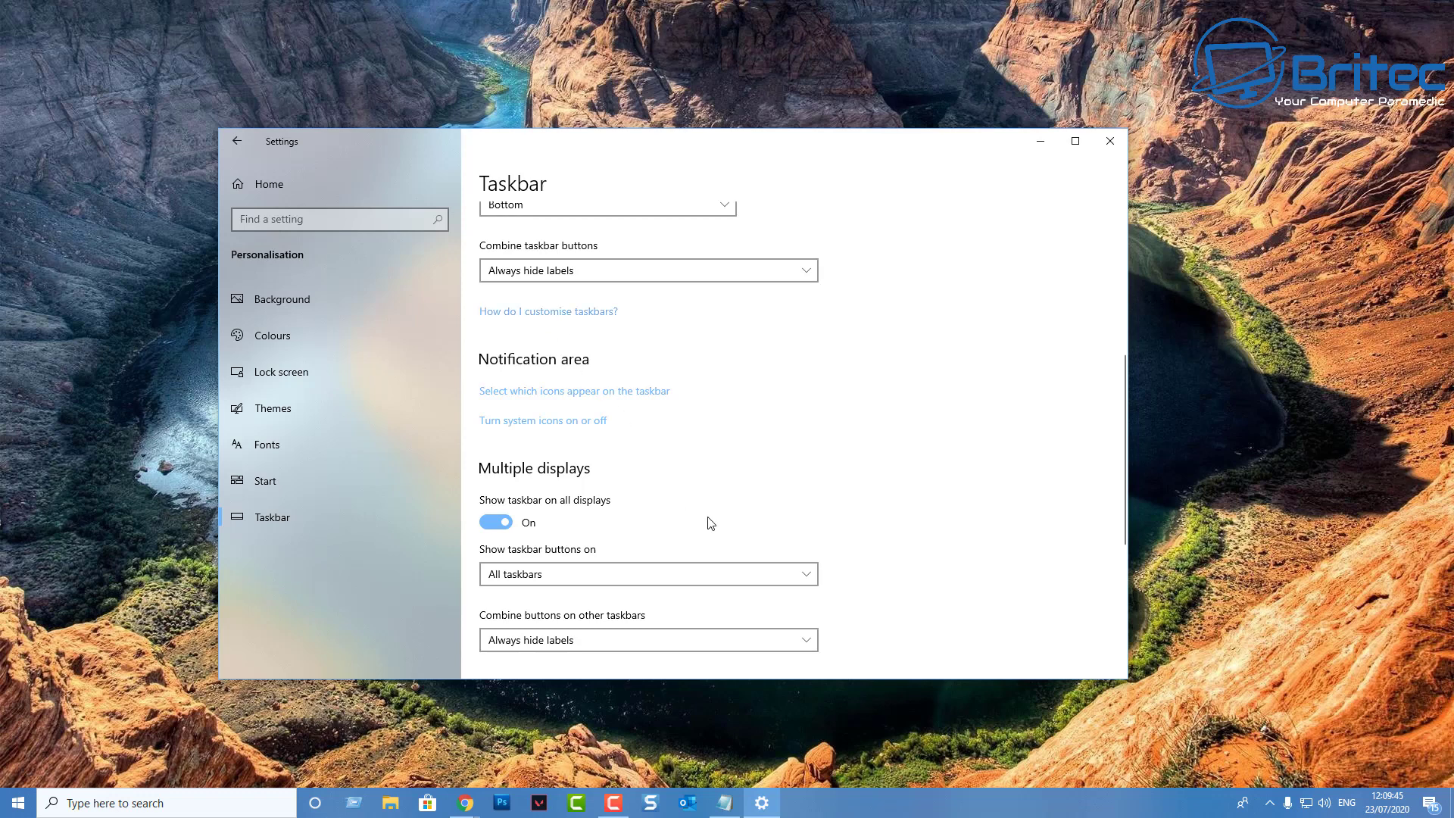
Step: Toggle 'Show contacts on the taskbar' off, on, and finally off again
{"action": "scroll", "coordinate": [707, 518], "scroll_direction": "down", "scroll_amount": 3}
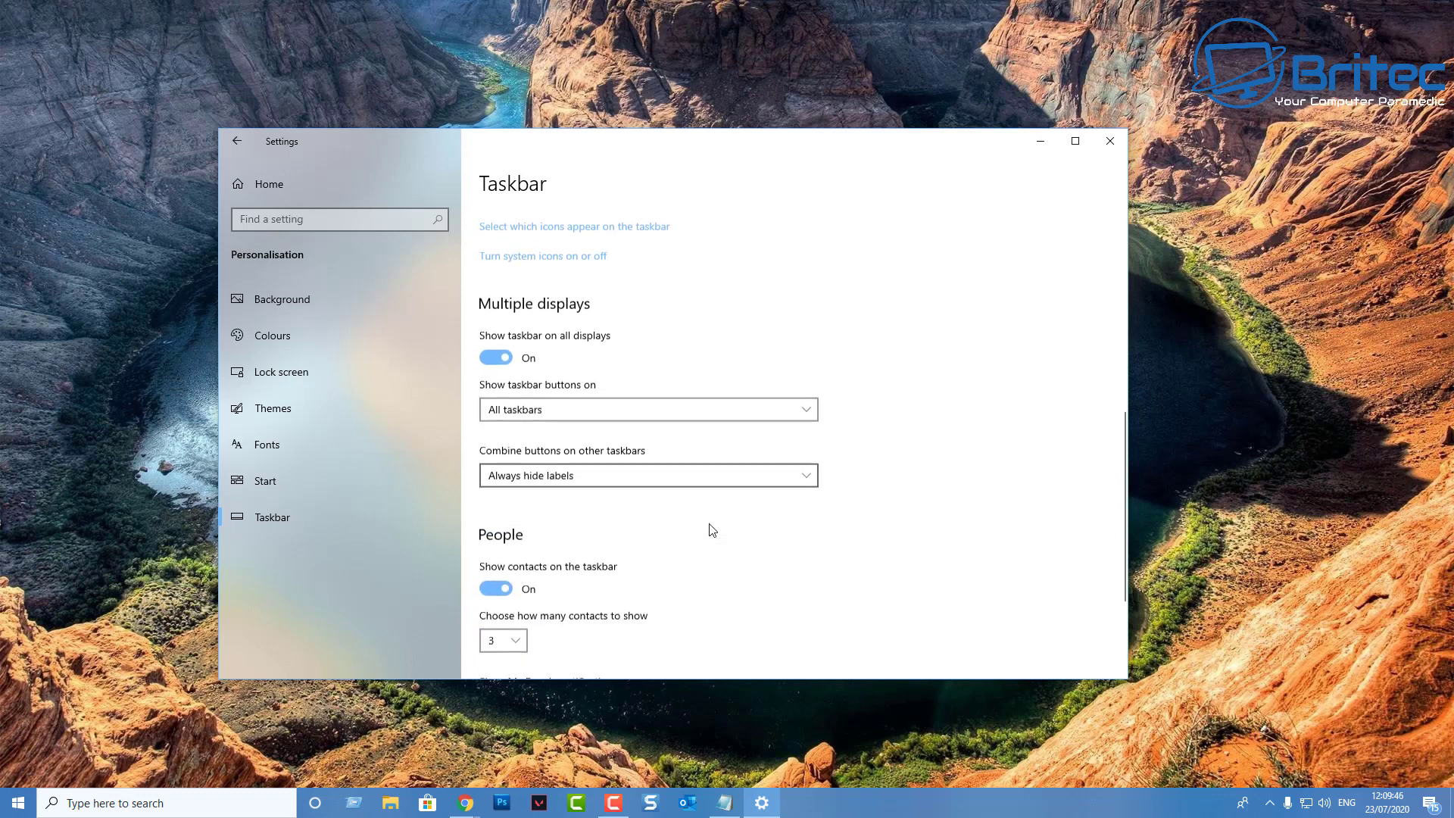
{"action": "left_click", "coordinate": [494, 589]}
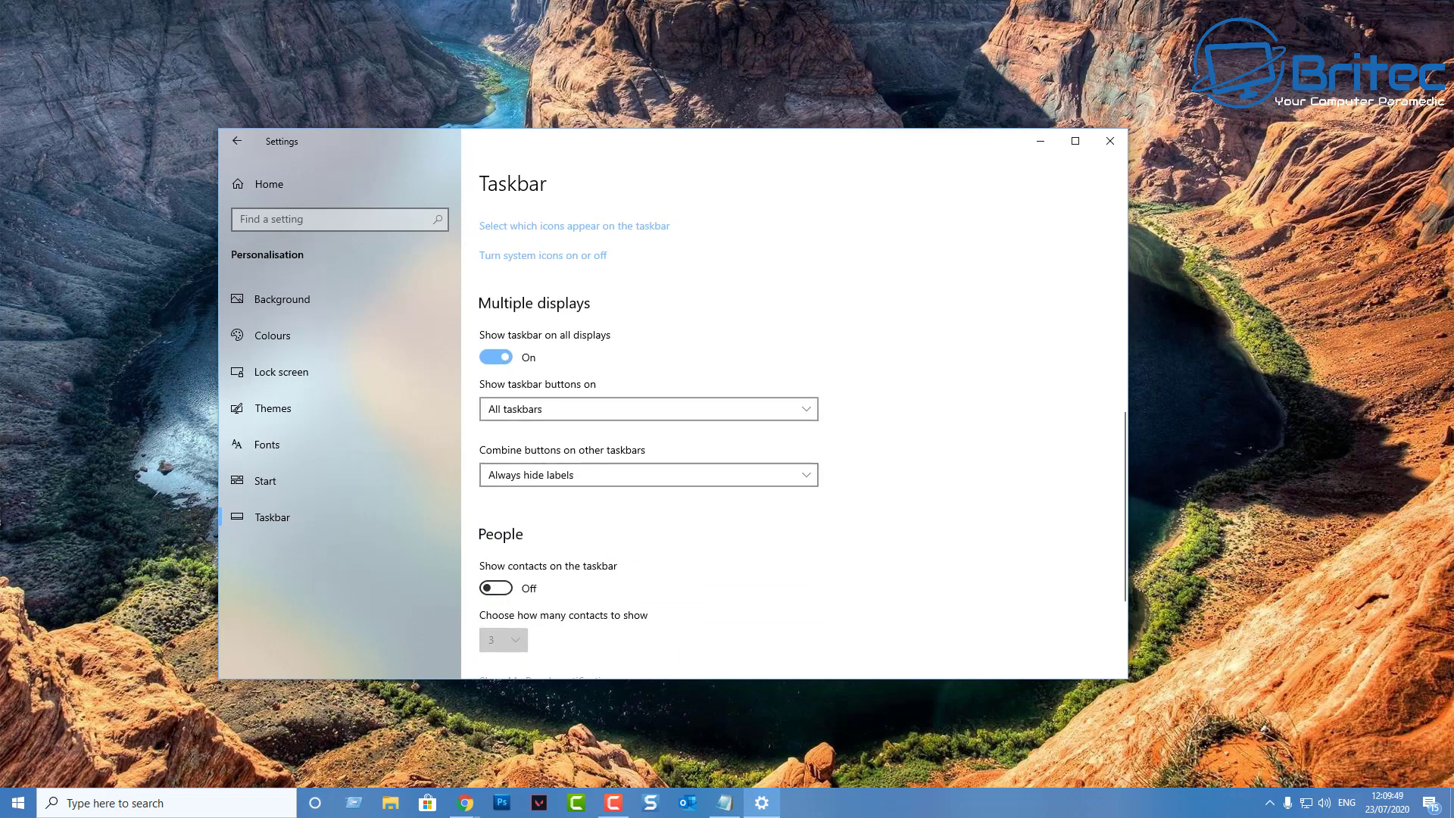
{"action": "left_click", "coordinate": [503, 592]}
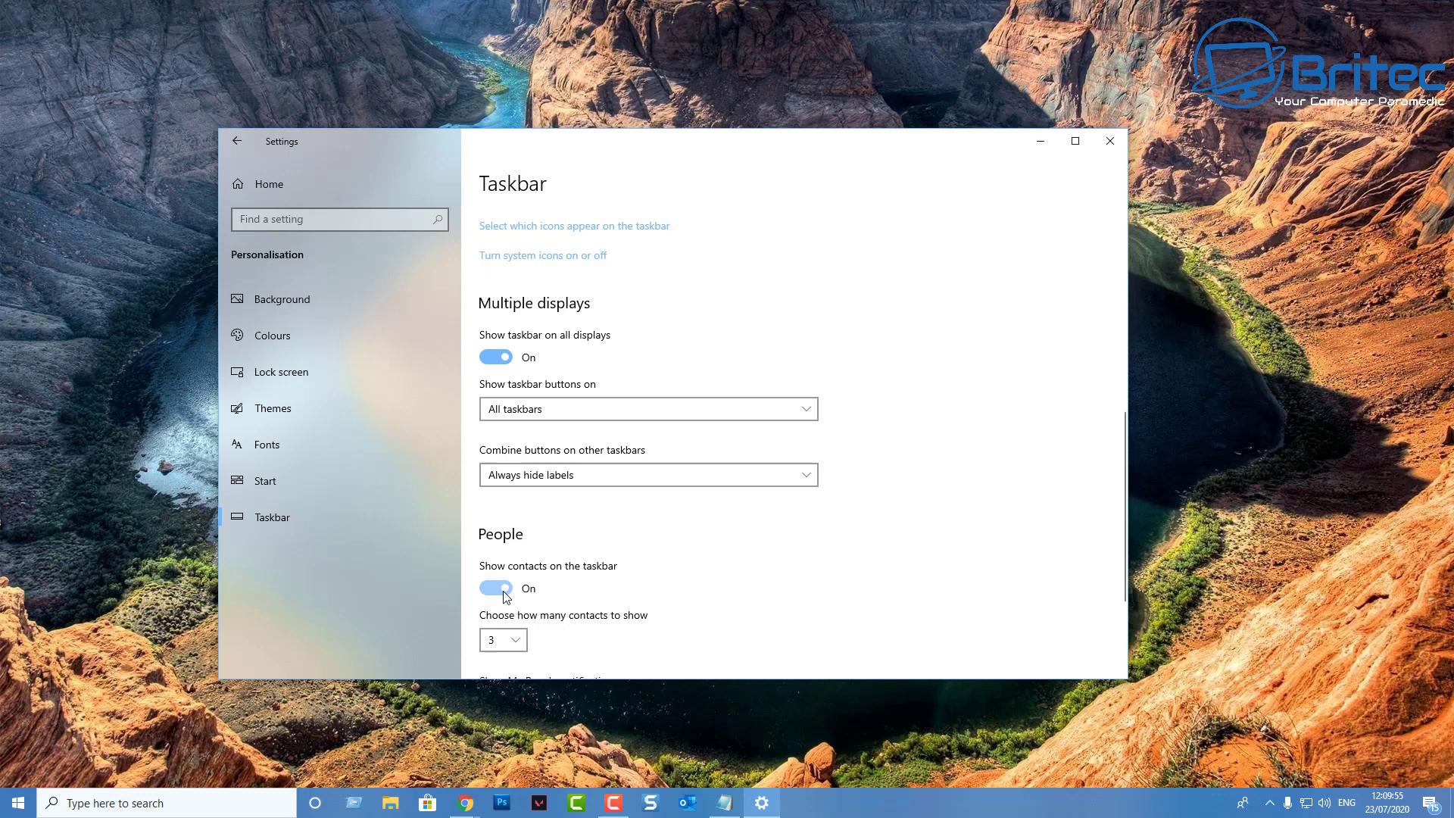
{"action": "left_click", "coordinate": [504, 592]}
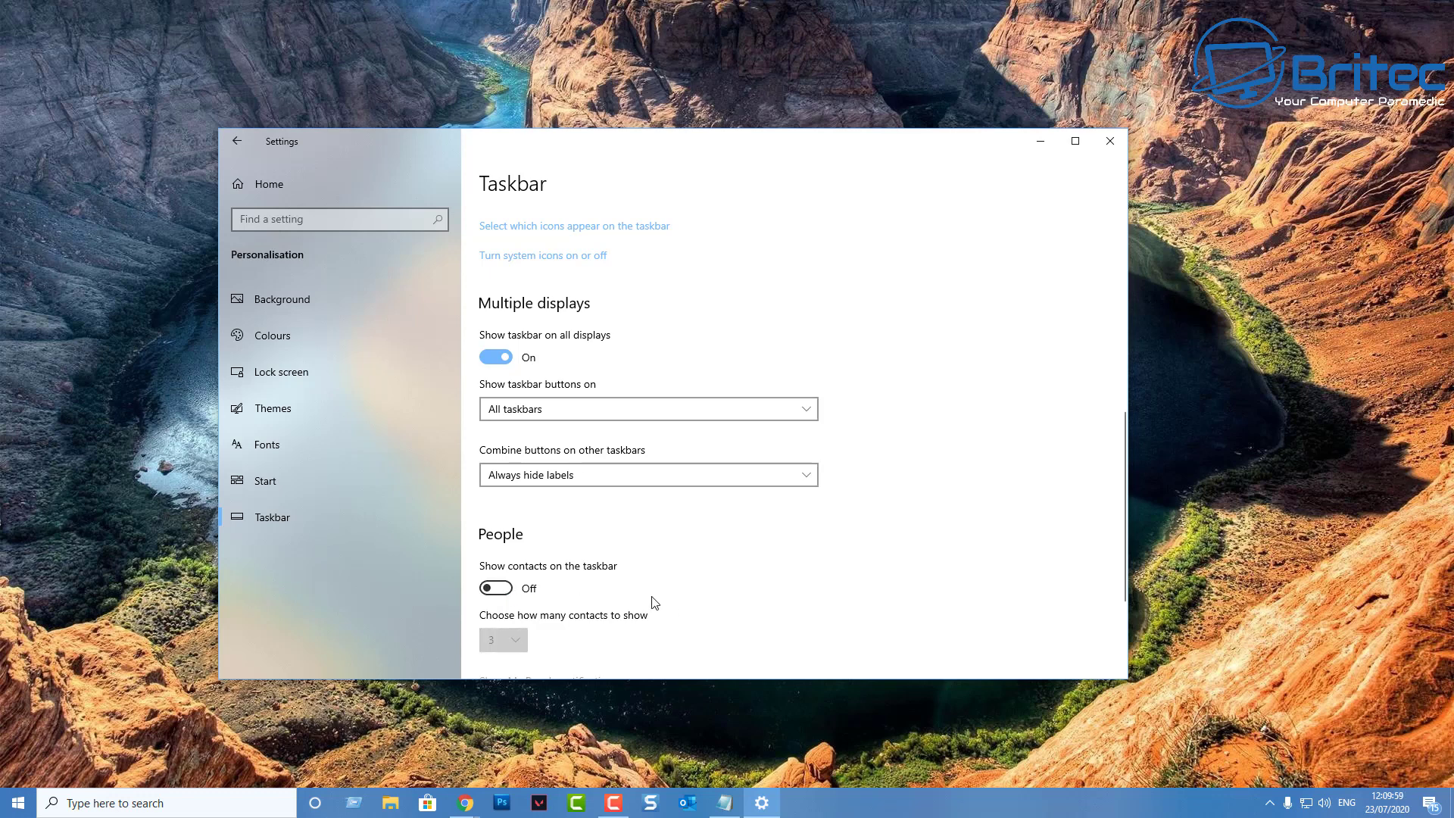
{"action": "scroll", "coordinate": [652, 598], "scroll_direction": "down", "scroll_amount": 3}
{"action": "scroll", "coordinate": [602, 595], "scroll_direction": "up", "scroll_amount": 4}
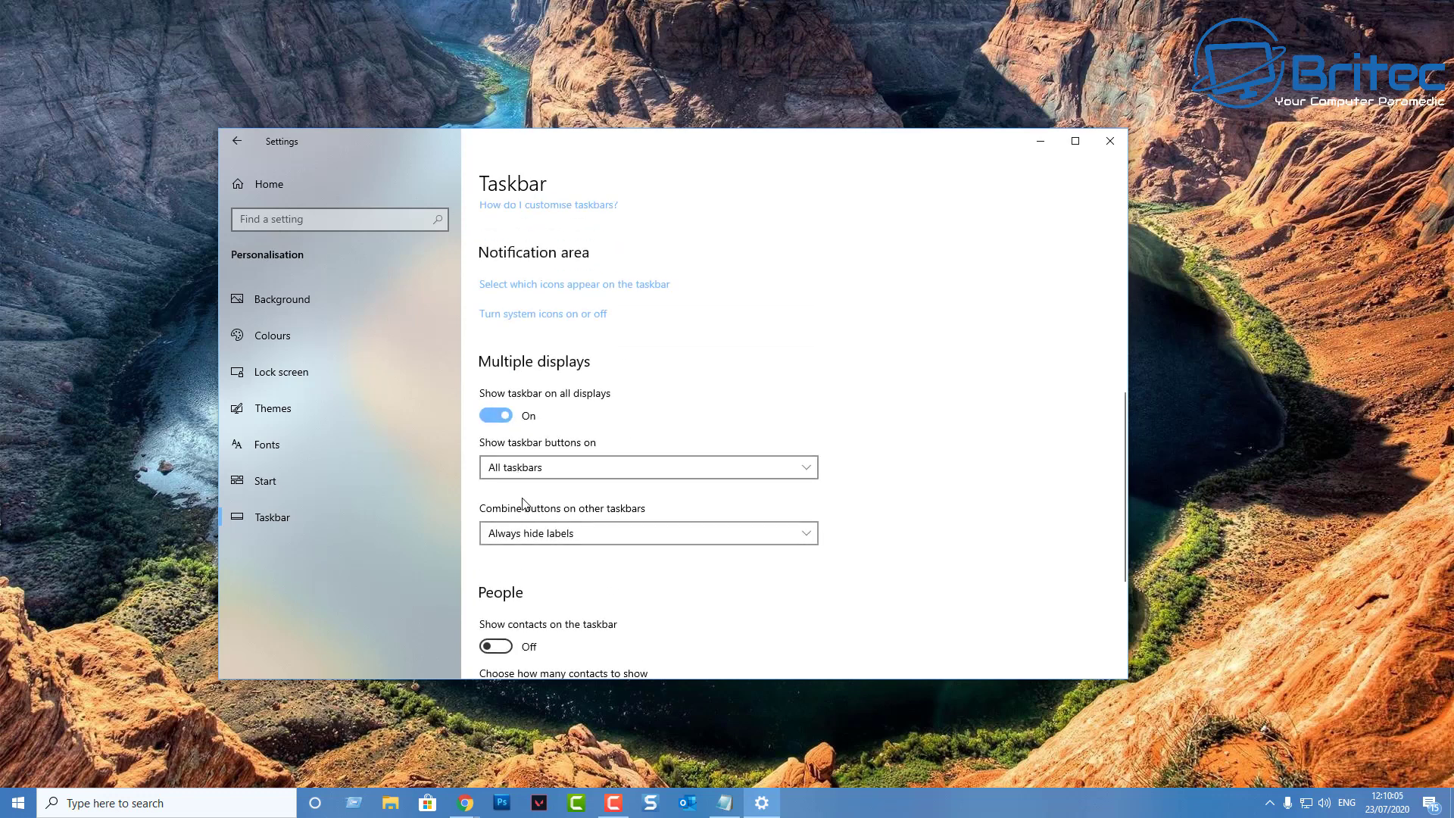
Step: Keep the taskbar on all displays and set other taskbars' buttons to 'Always hide labels'
{"action": "left_click", "coordinate": [502, 416]}
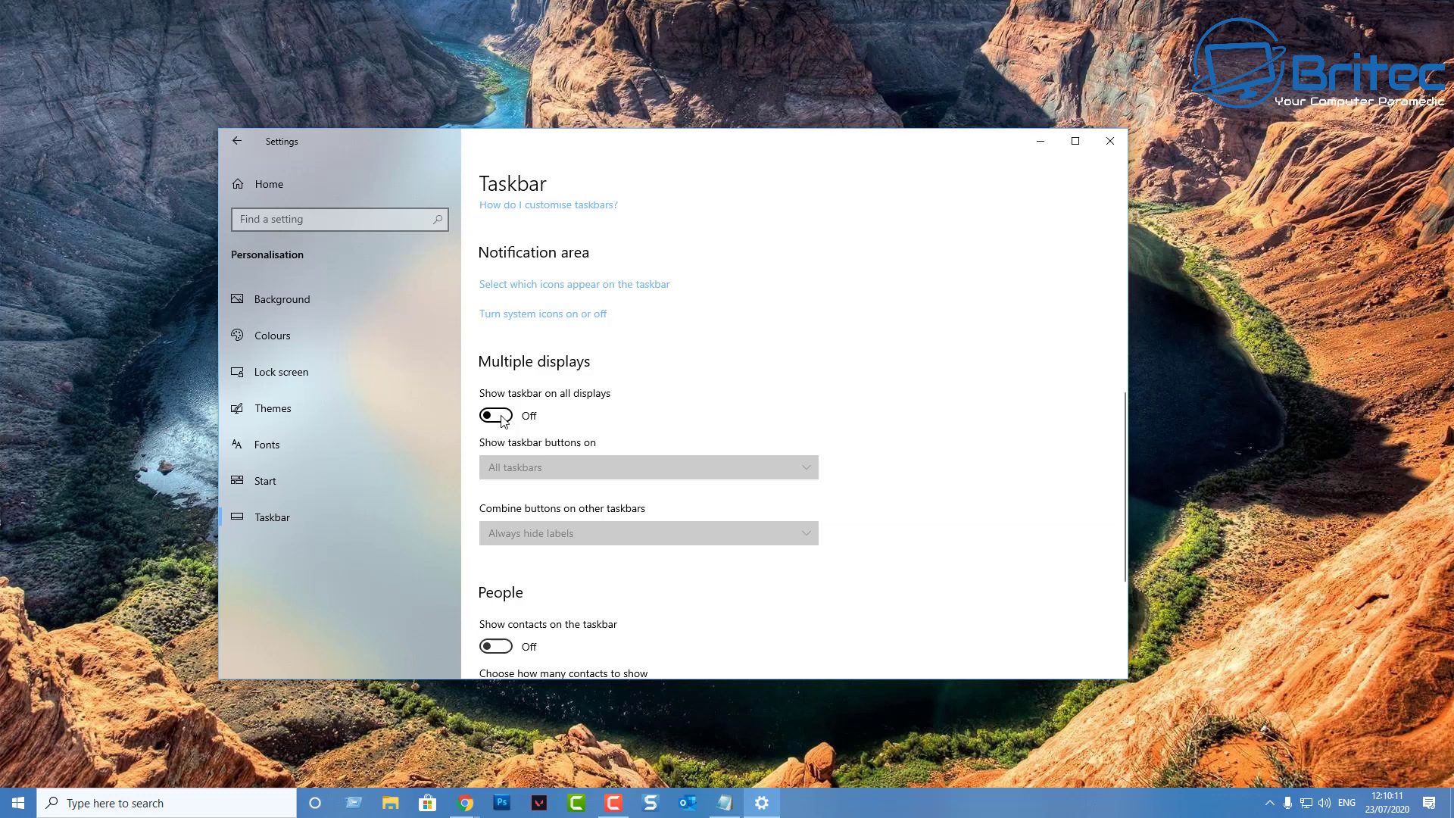
{"action": "left_click", "coordinate": [501, 416]}
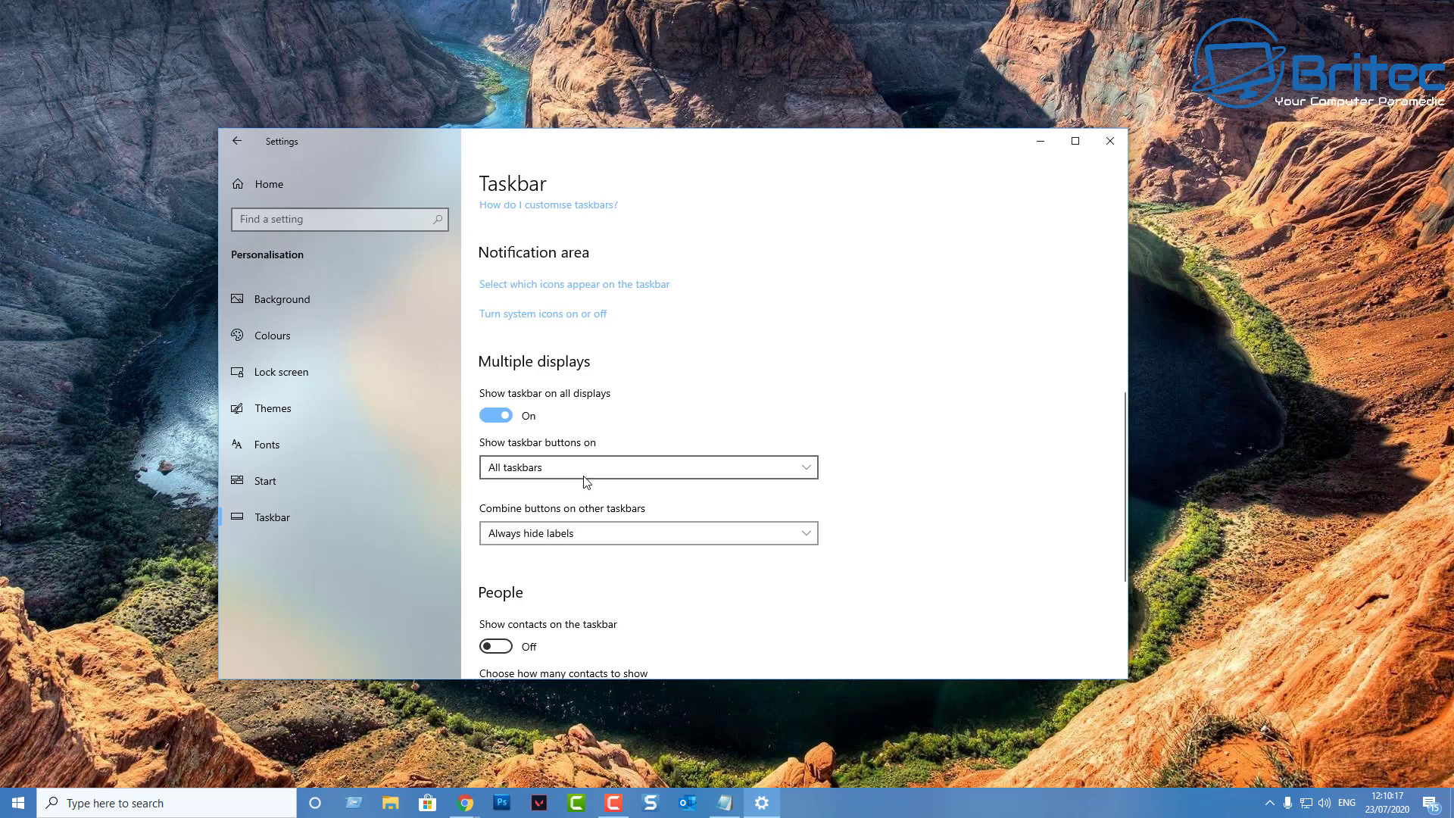
{"action": "left_click", "coordinate": [646, 536]}
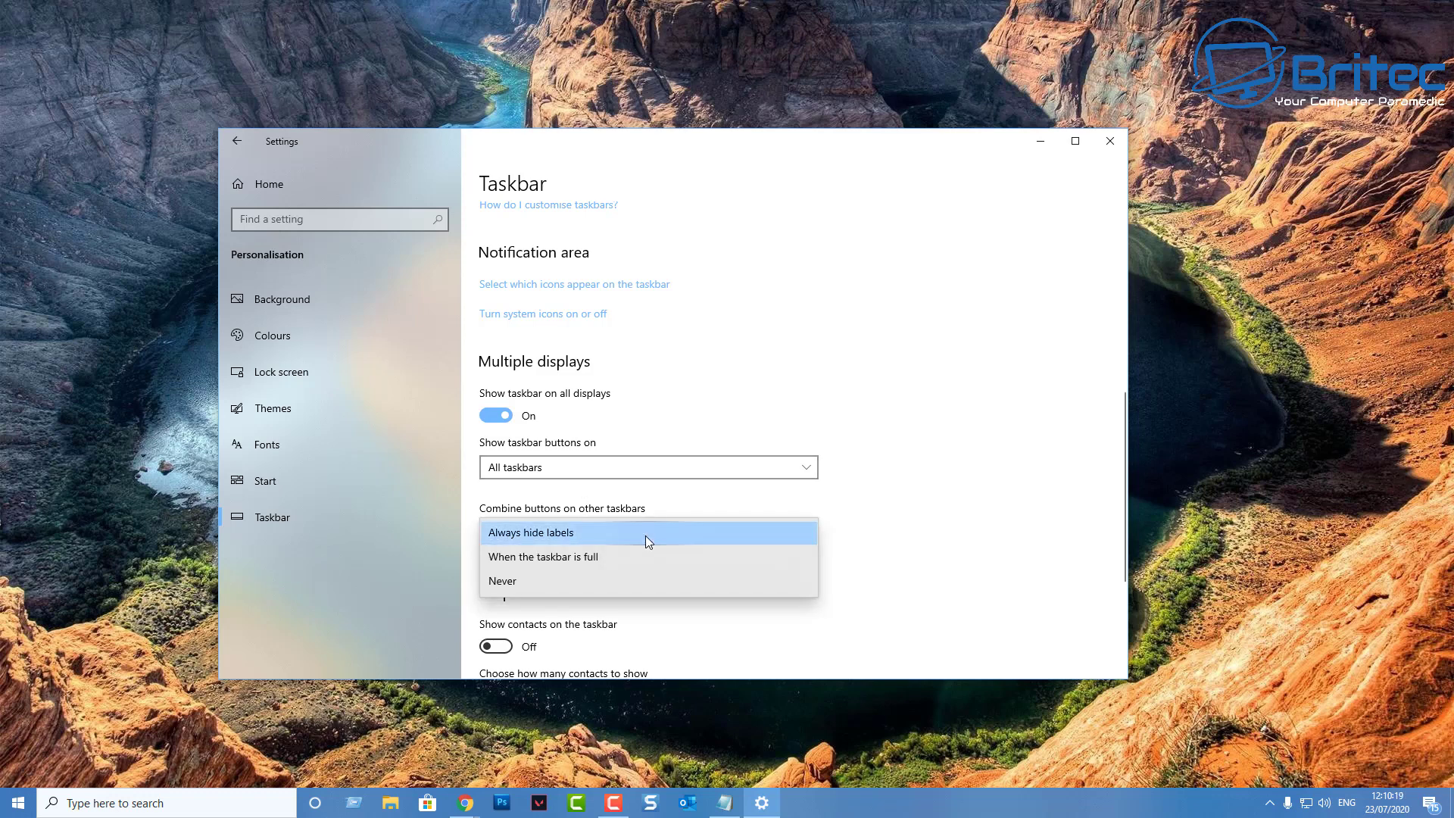
{"action": "left_click", "coordinate": [645, 534]}
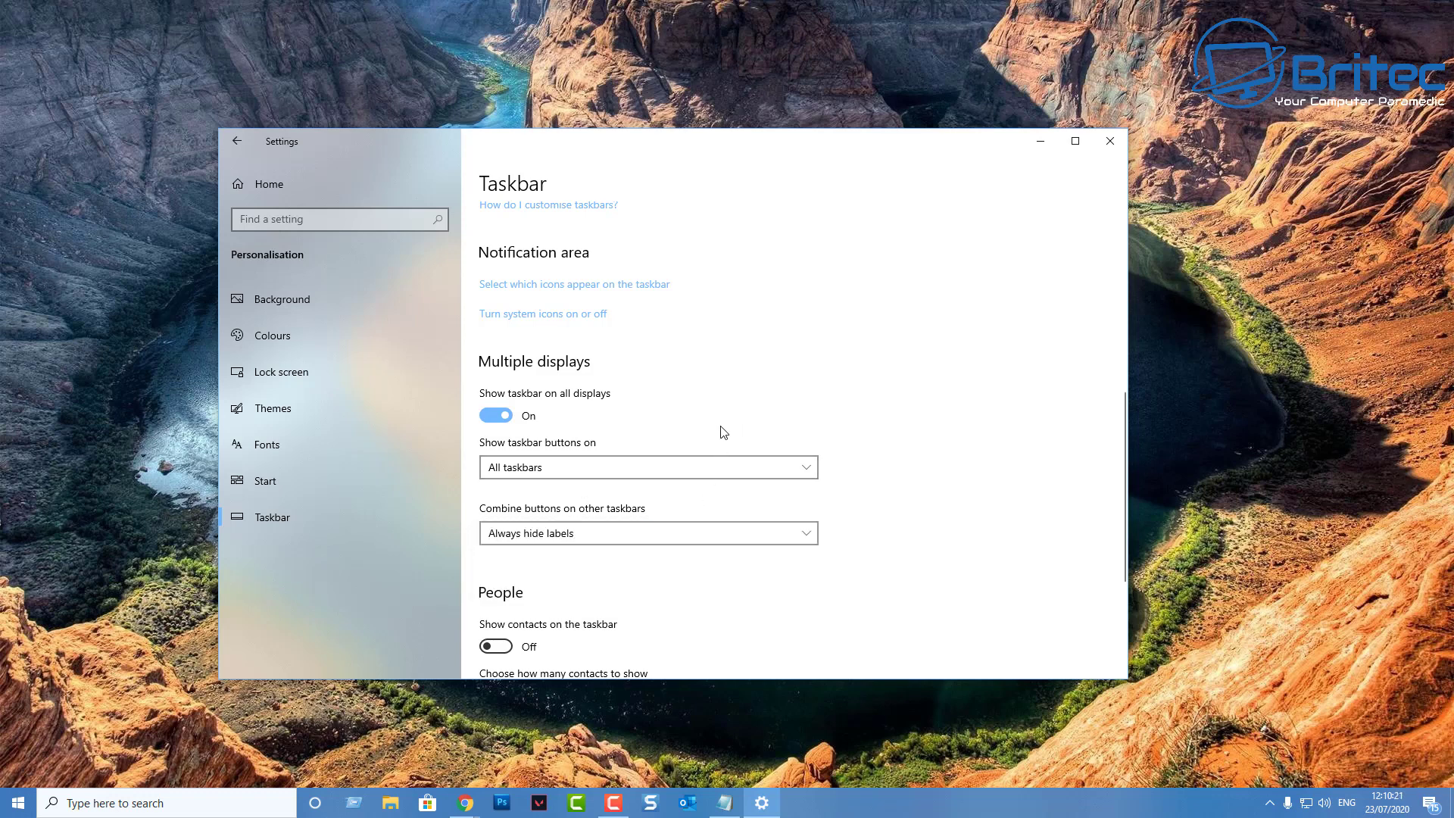
{"action": "scroll", "coordinate": [715, 430], "scroll_direction": "up", "scroll_amount": 2}
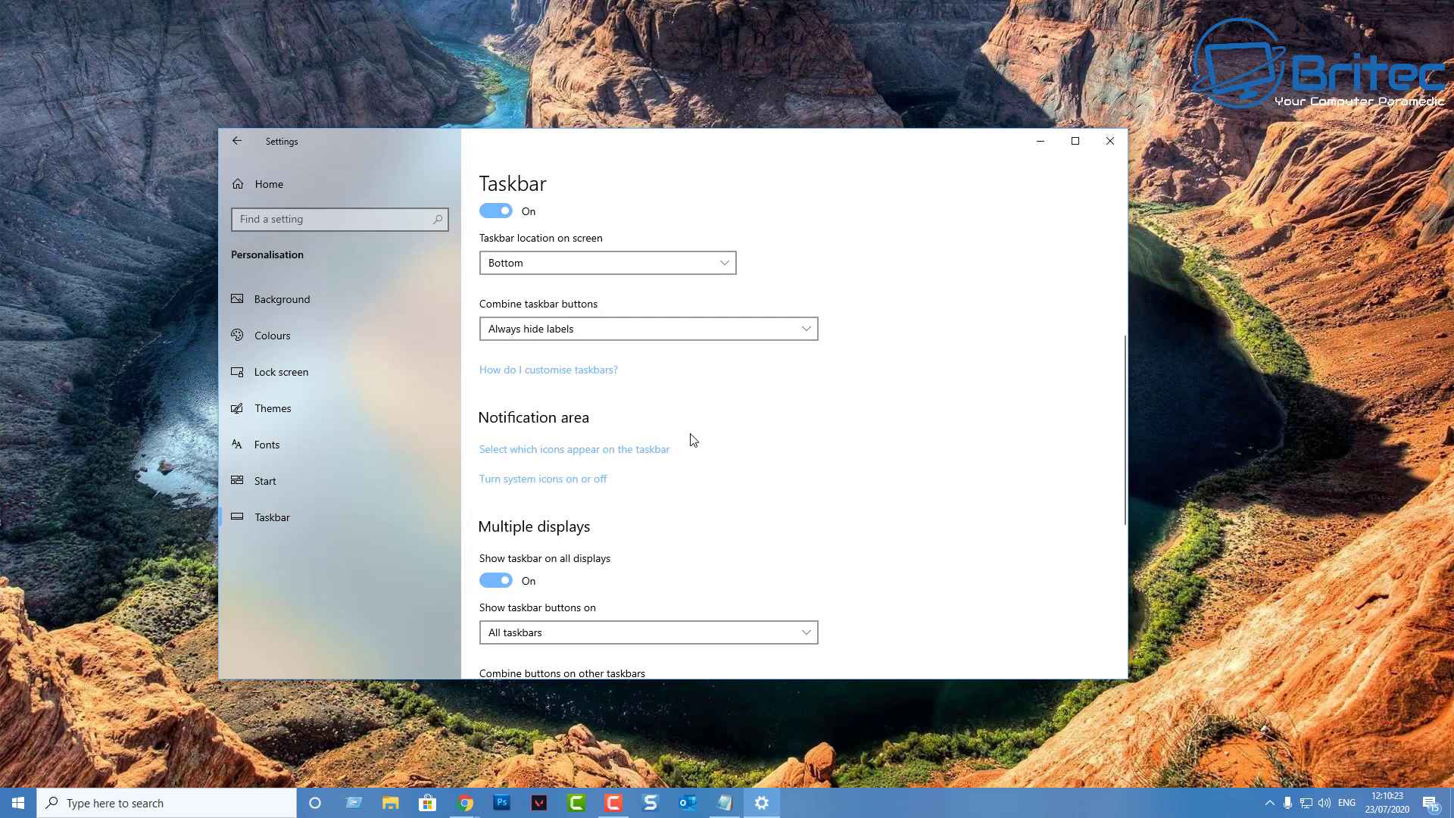
{"action": "left_click", "coordinate": [570, 485]}
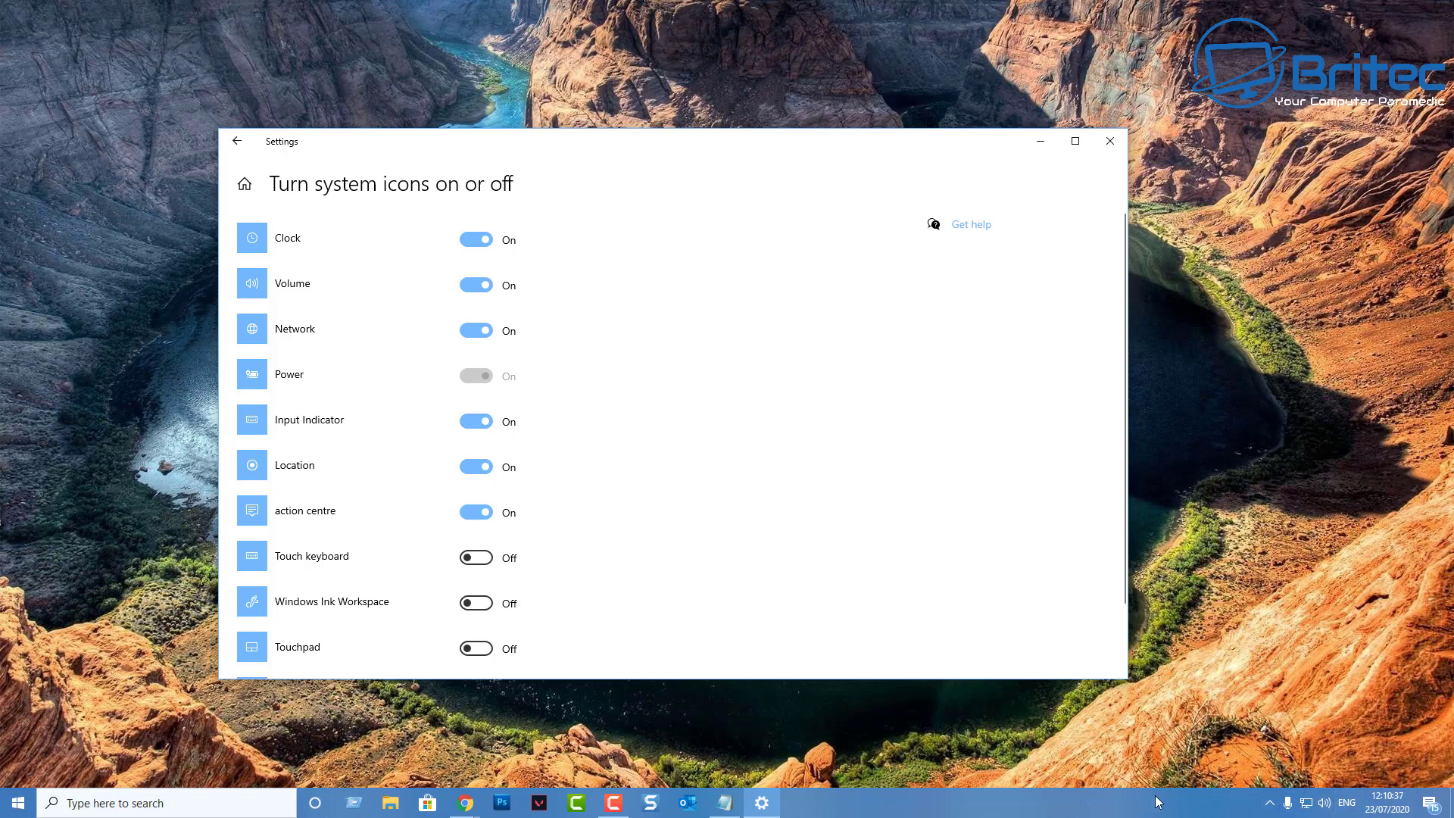
{"action": "left_click", "coordinate": [1271, 803]}
{"action": "left_click", "coordinate": [1271, 802]}
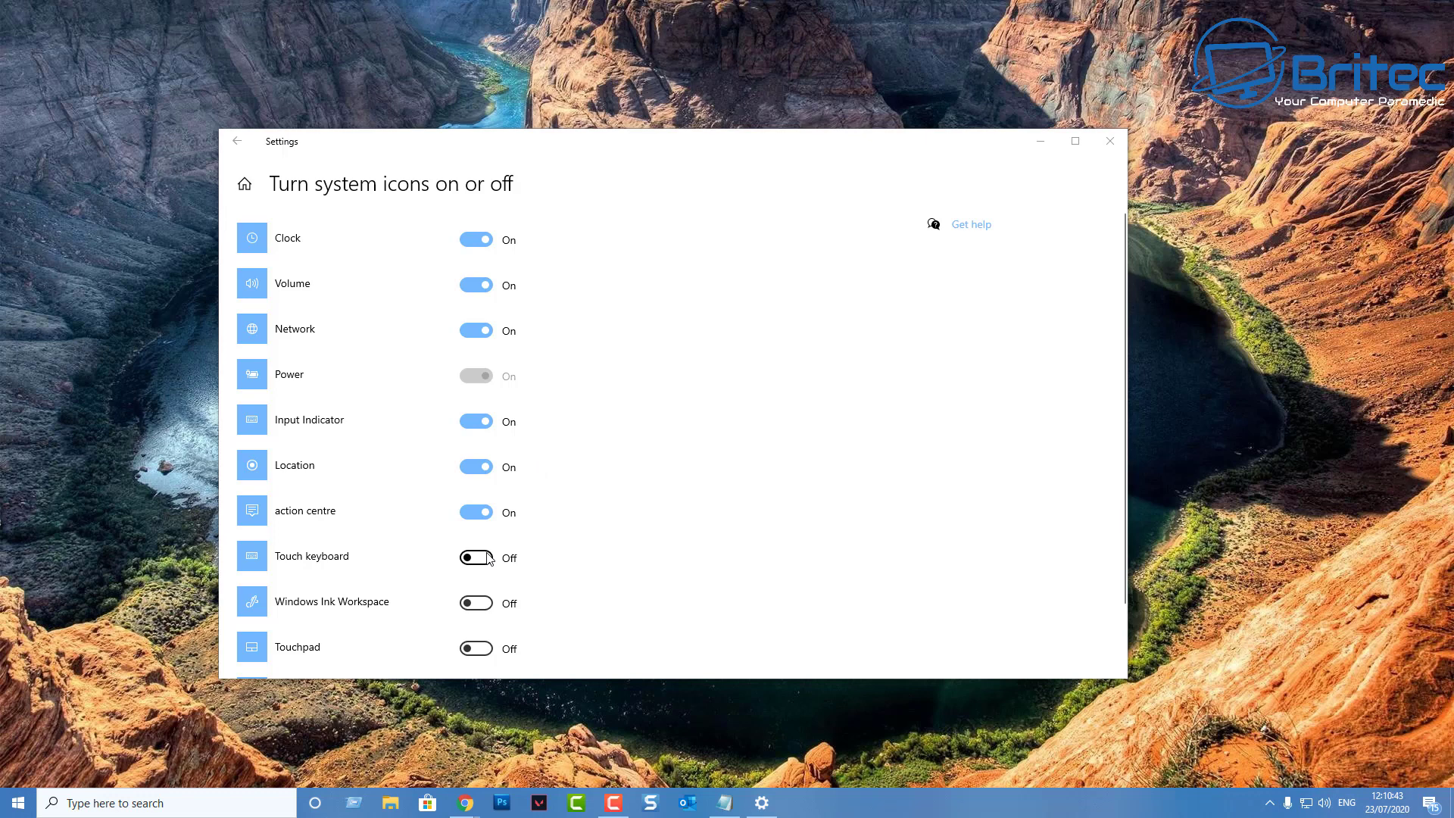
{"action": "left_click", "coordinate": [485, 515]}
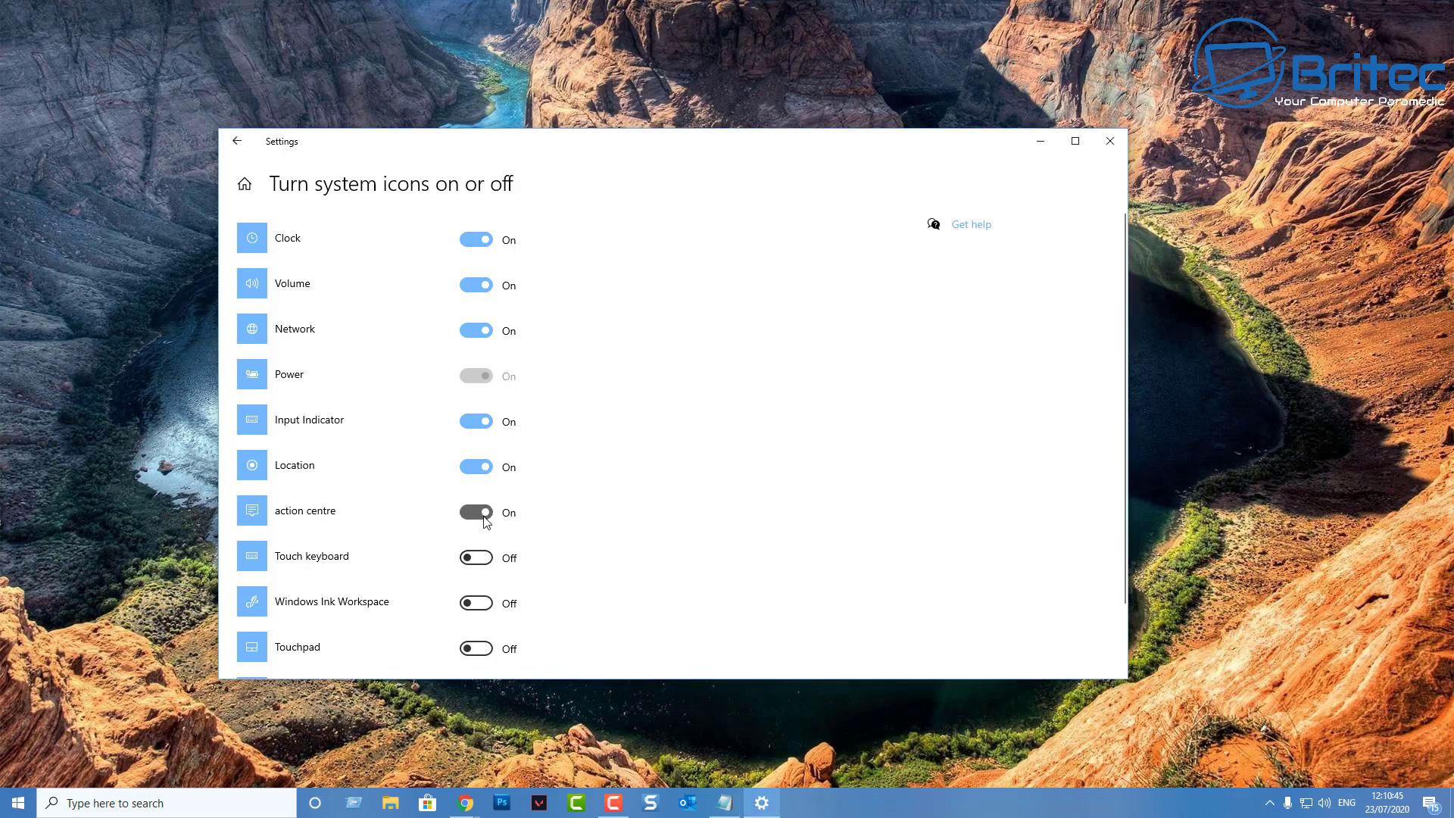
{"action": "left_click", "coordinate": [485, 515]}
{"action": "left_click", "coordinate": [486, 513]}
{"action": "left_click", "coordinate": [485, 520]}
{"action": "left_click", "coordinate": [478, 469]}
{"action": "left_click", "coordinate": [477, 469]}
{"action": "scroll", "coordinate": [533, 428], "scroll_direction": "down", "scroll_amount": 1}
{"action": "left_click", "coordinate": [237, 140]}
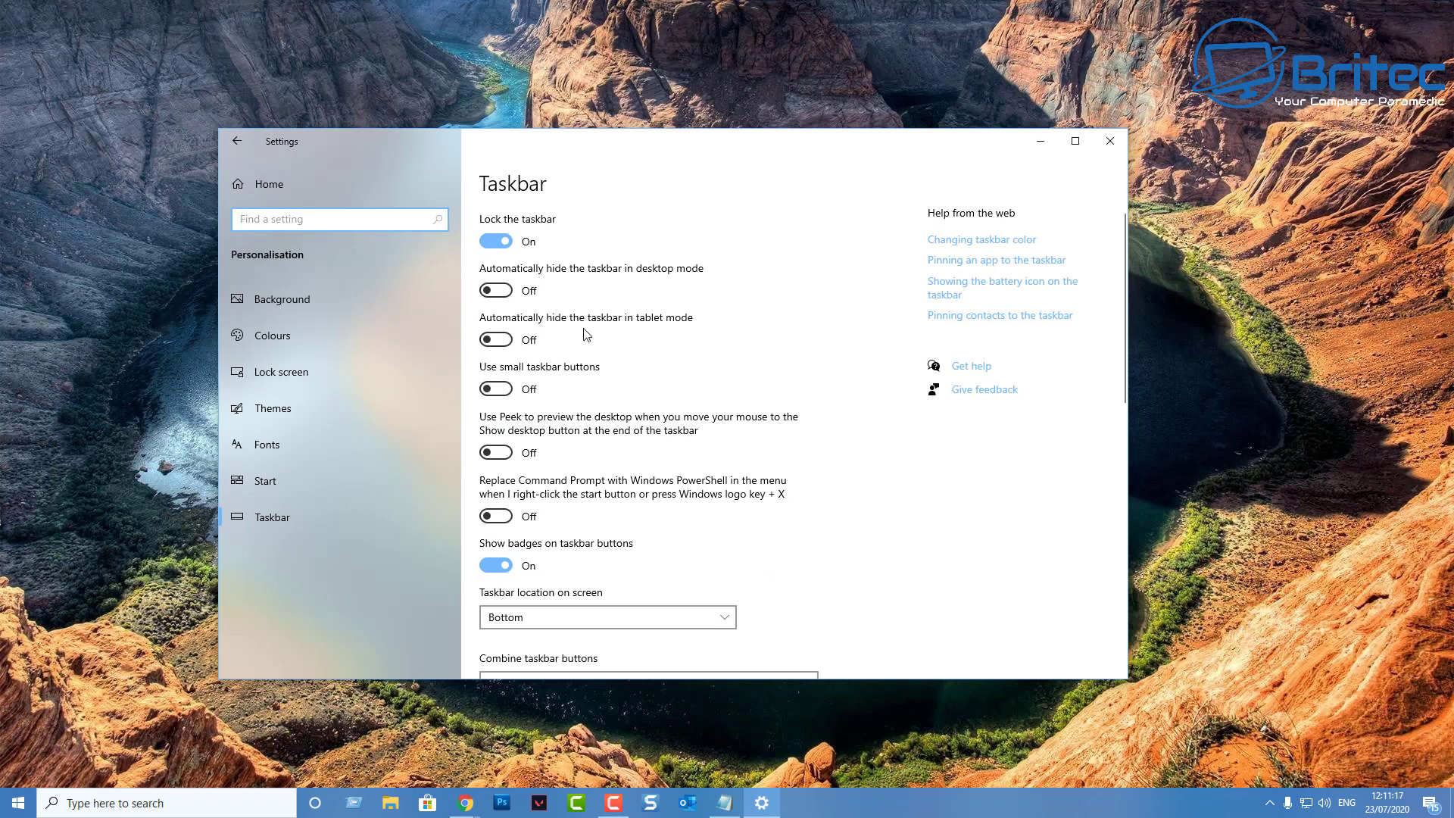
Step: Unlock the taskbar, drag it to double height and back to single, then lock it again
{"action": "left_click", "coordinate": [504, 242]}
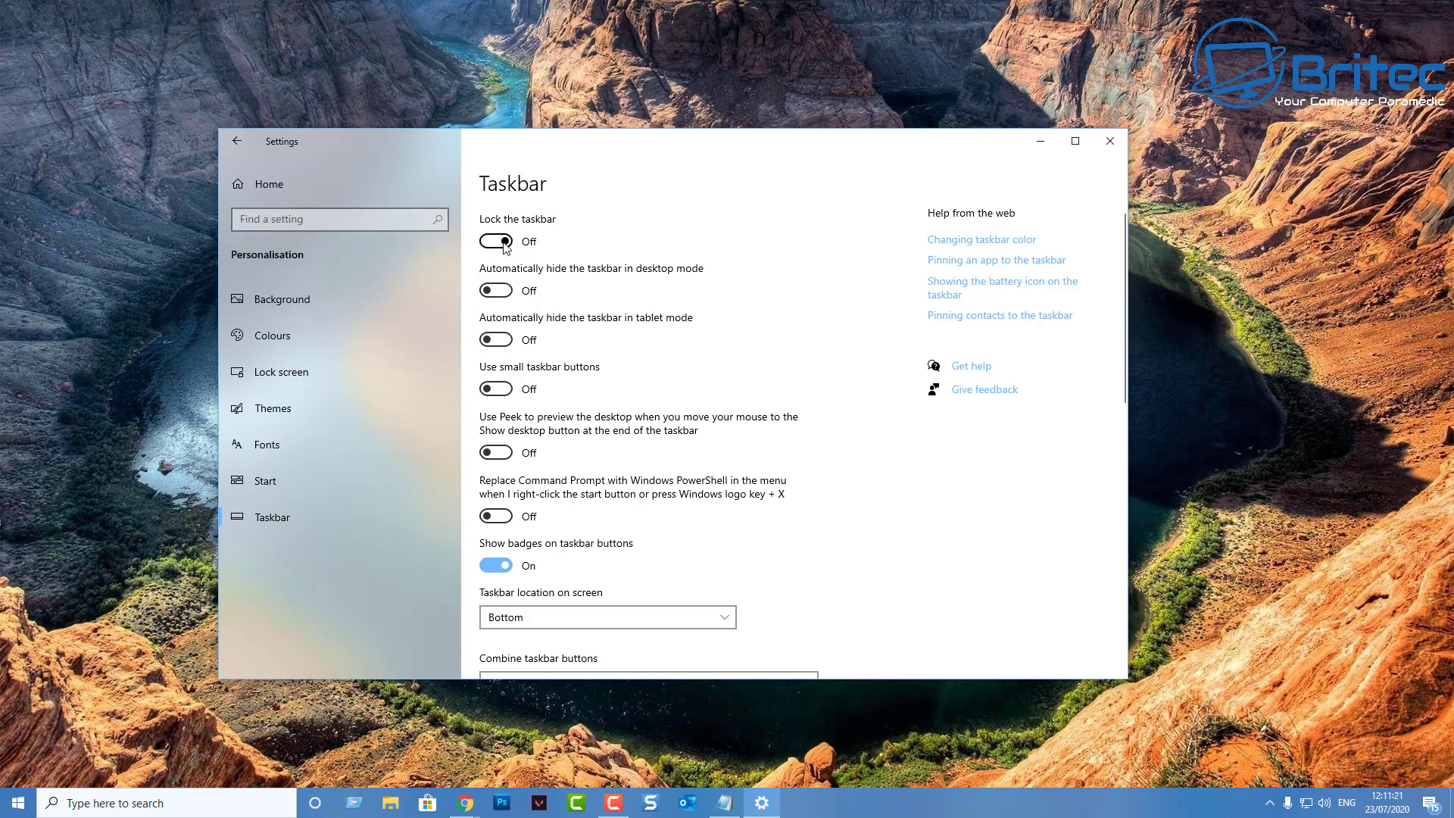
{"action": "left_click_drag", "start_coordinate": [821, 790], "coordinate": [829, 733]}
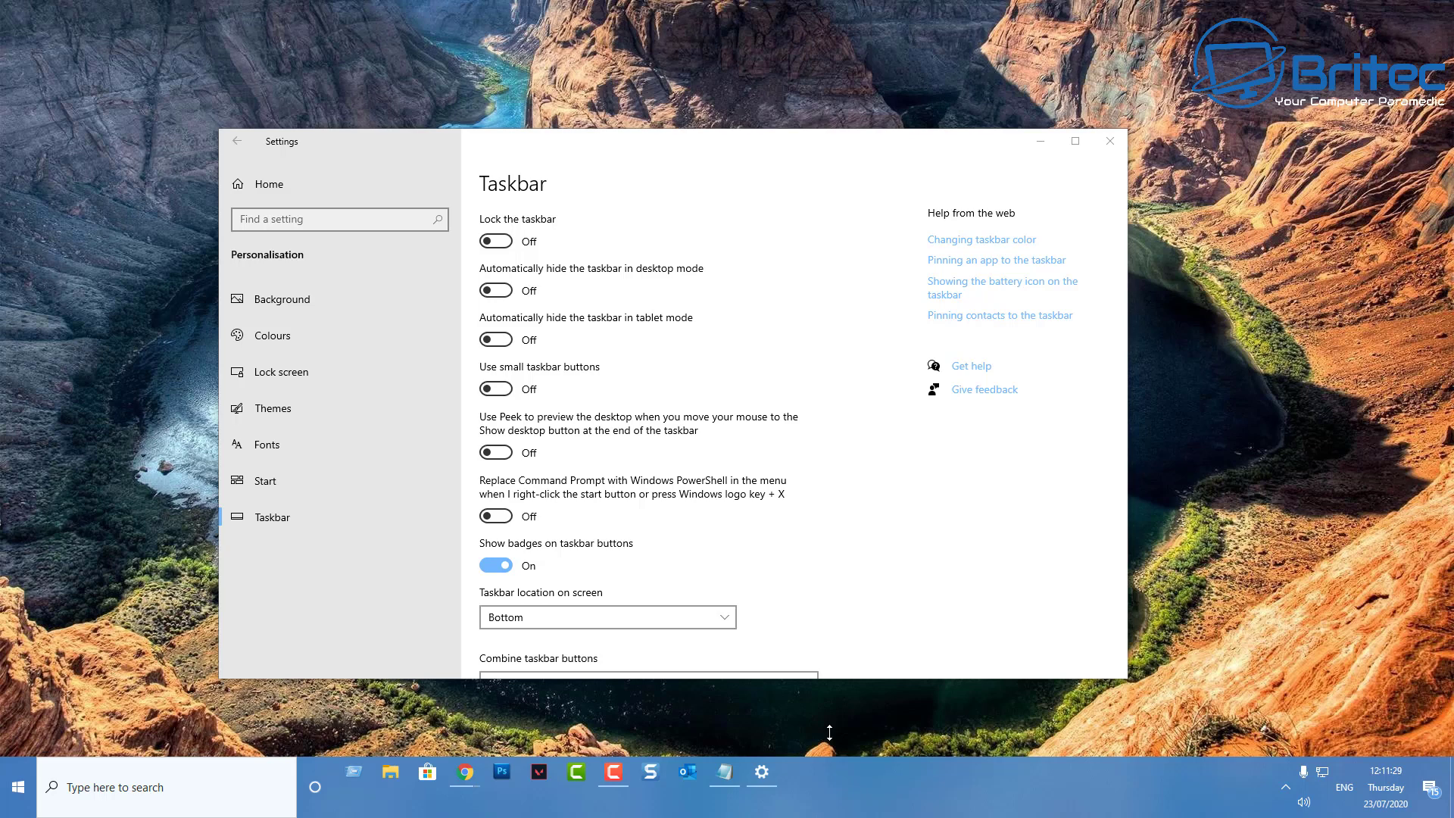
{"action": "left_click_drag", "start_coordinate": [829, 732], "coordinate": [817, 770]}
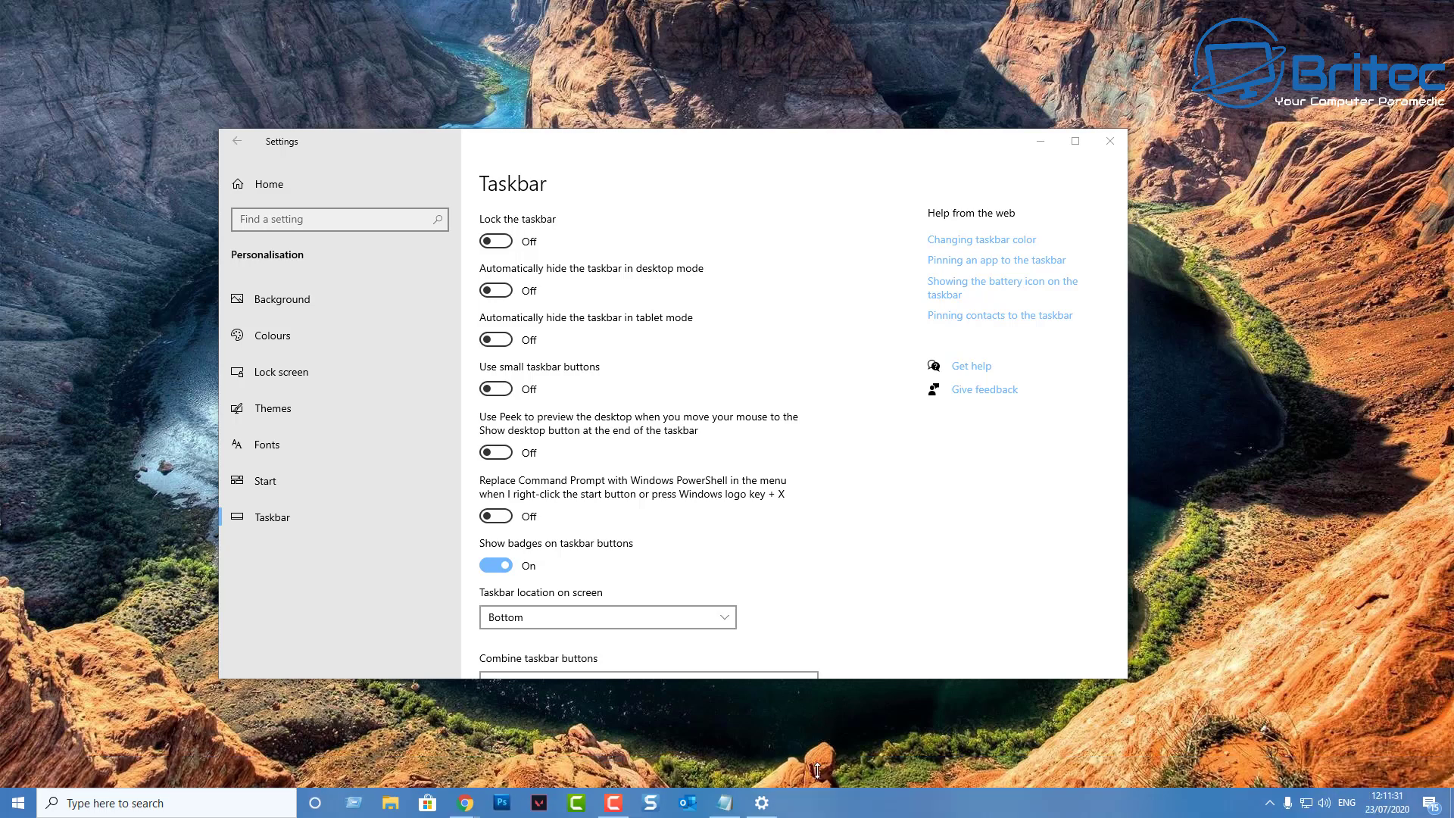
{"action": "left_click", "coordinate": [496, 241]}
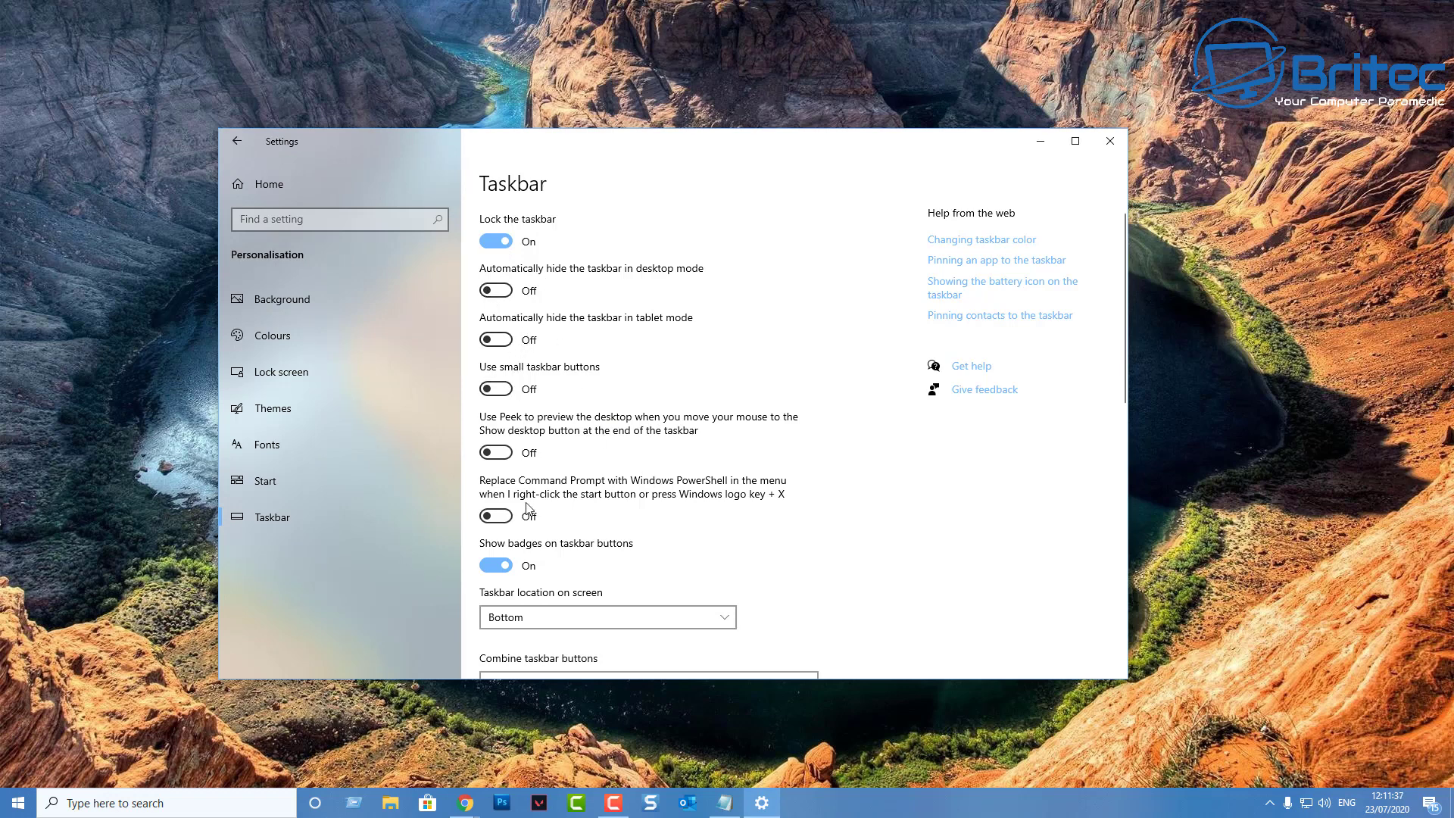
{"action": "scroll", "coordinate": [542, 534], "scroll_direction": "down", "scroll_amount": 2}
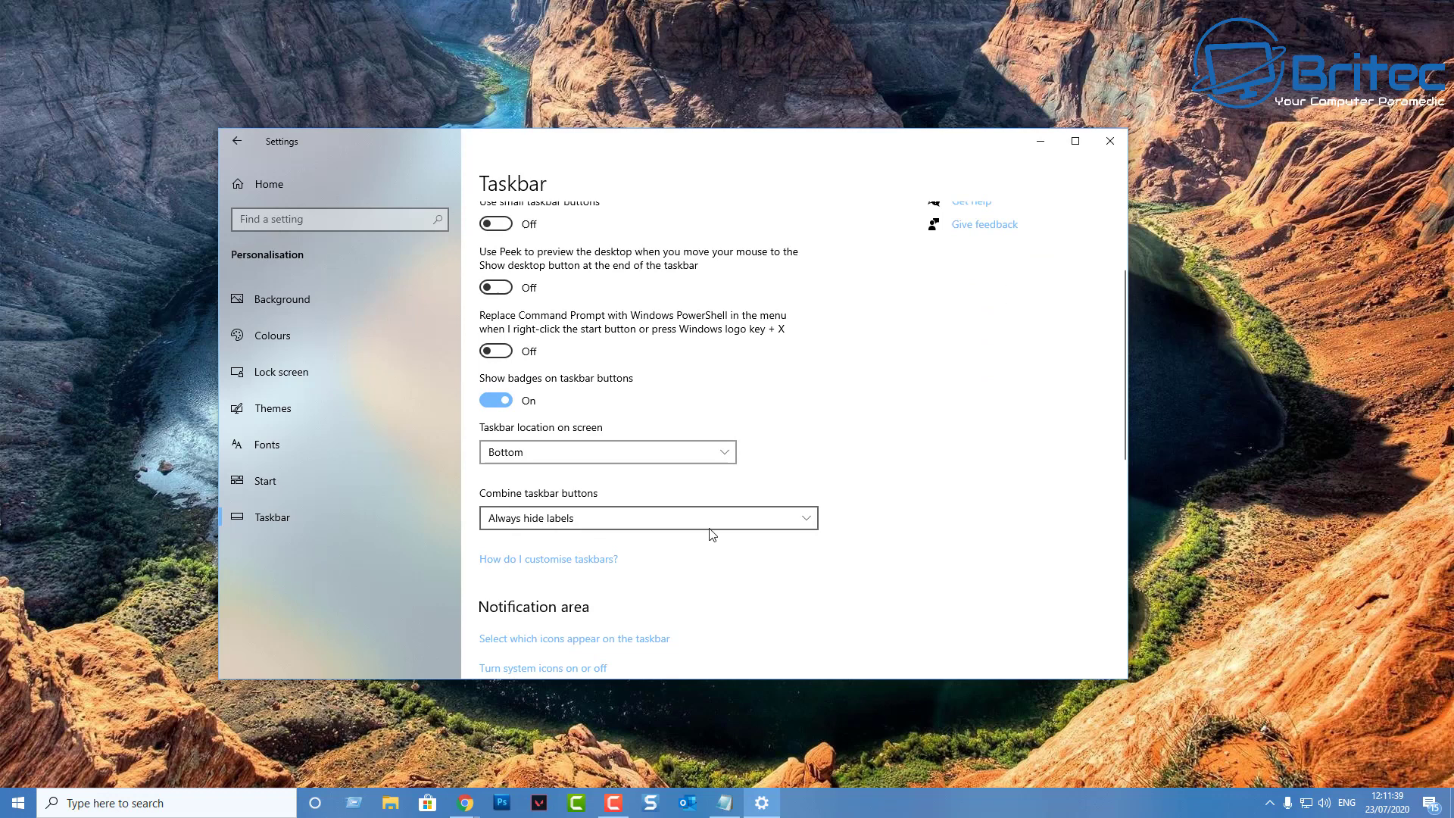
{"action": "scroll", "coordinate": [708, 534], "scroll_direction": "down", "scroll_amount": 2}
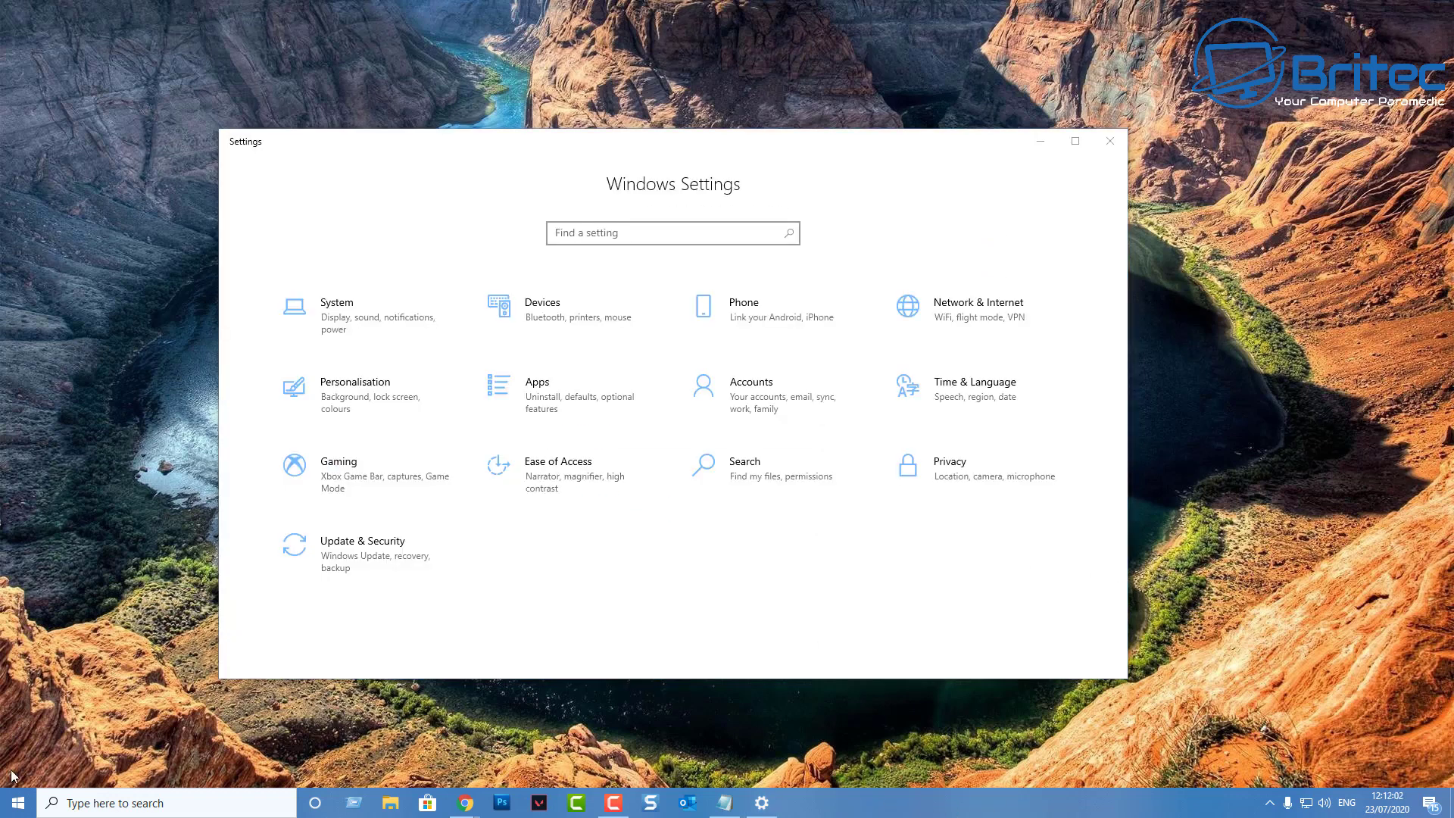
{"action": "left_click", "coordinate": [13, 804]}
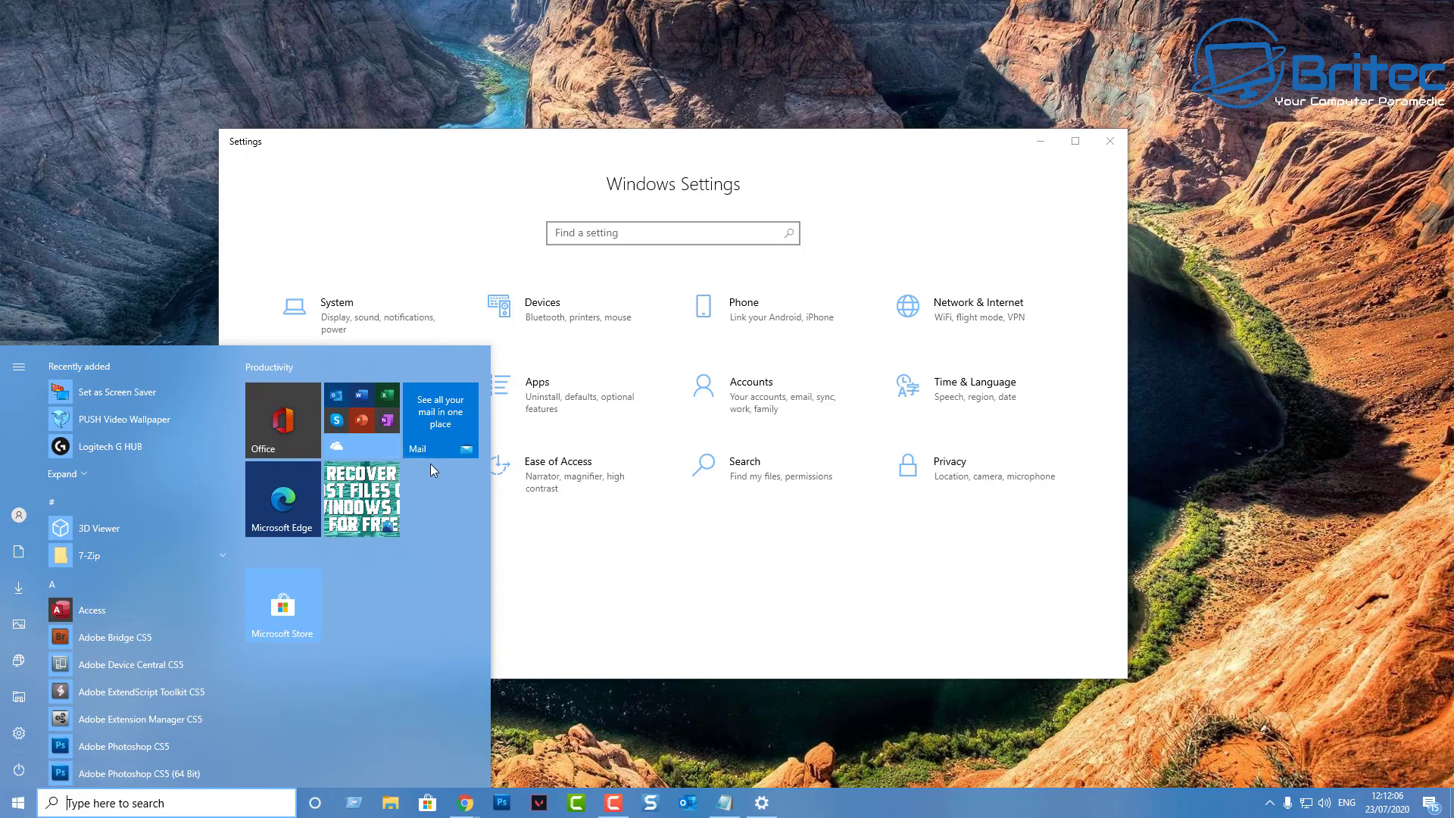
{"action": "right_click", "coordinate": [442, 435]}
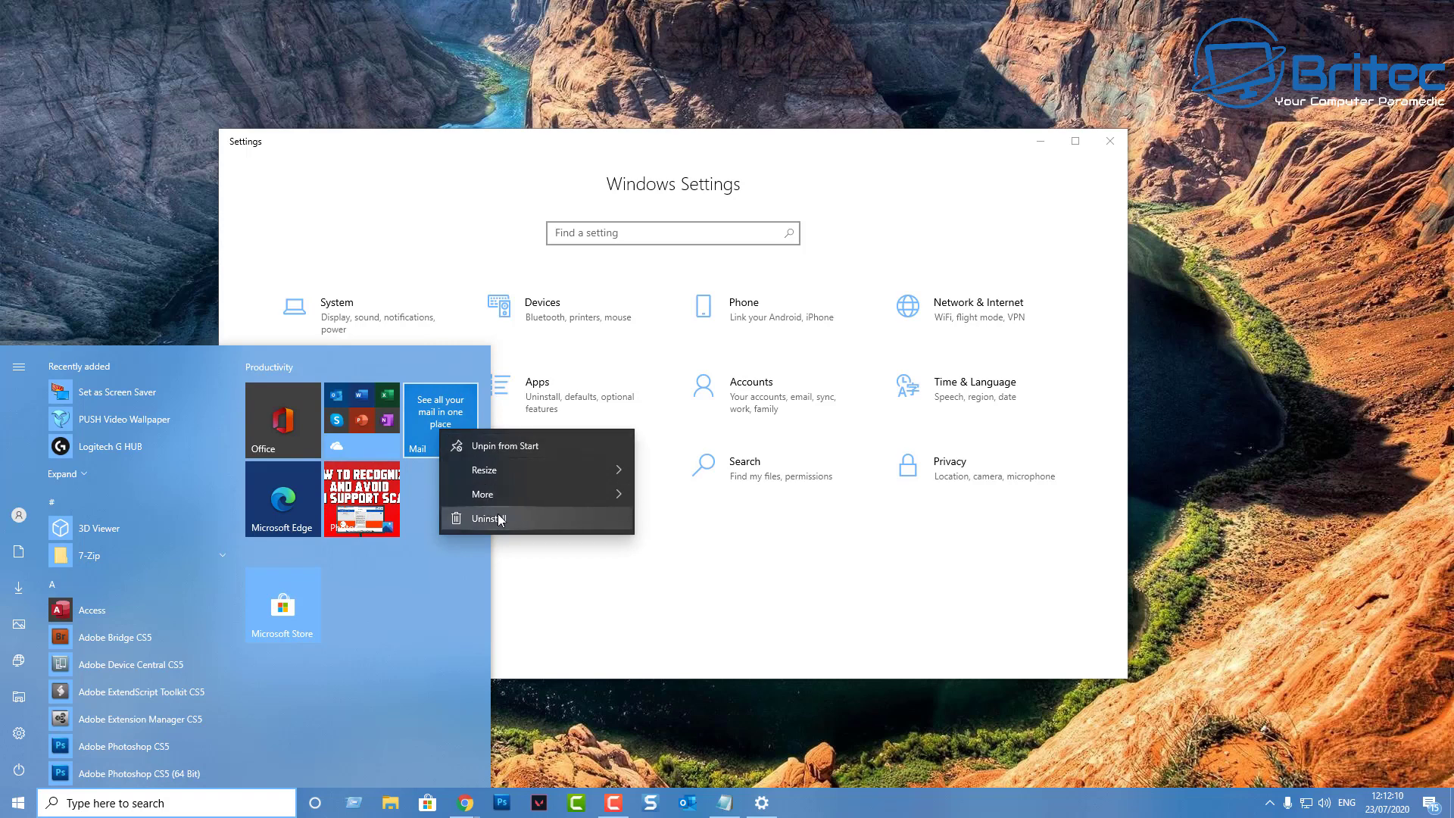
{"action": "mouse_move", "coordinate": [484, 497]}
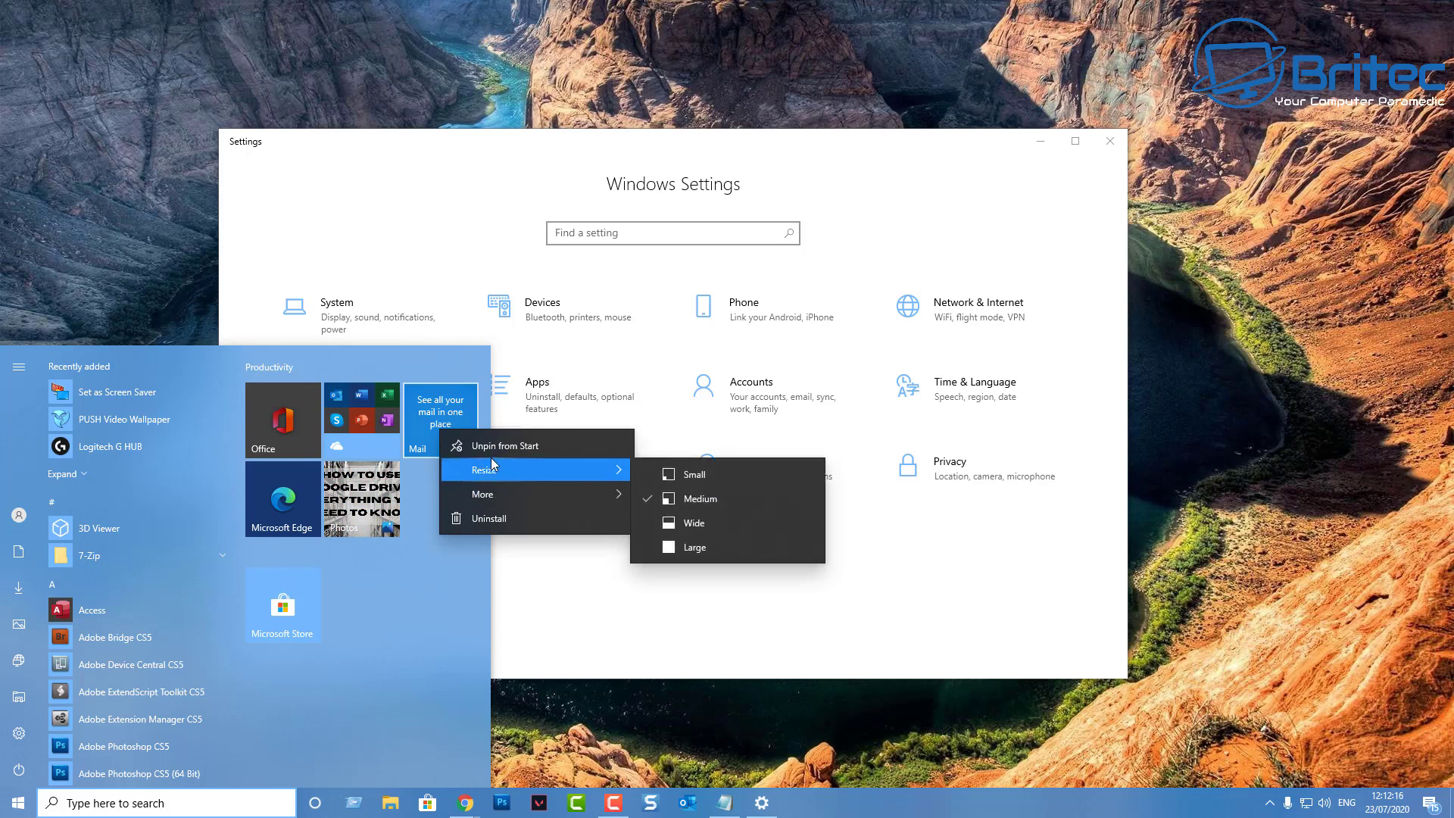
{"action": "right_click", "coordinate": [282, 426]}
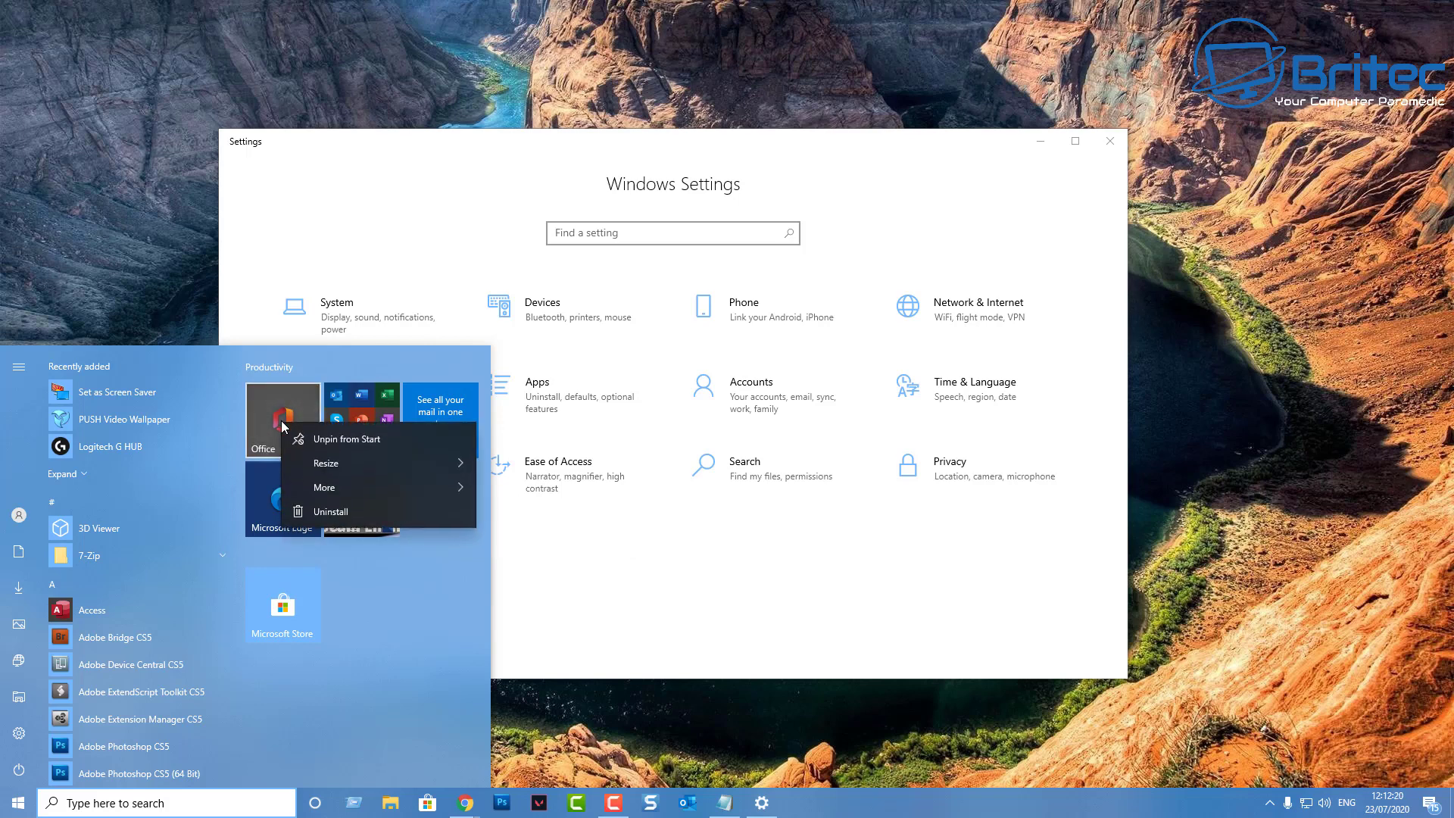
{"action": "left_click", "coordinate": [380, 643]}
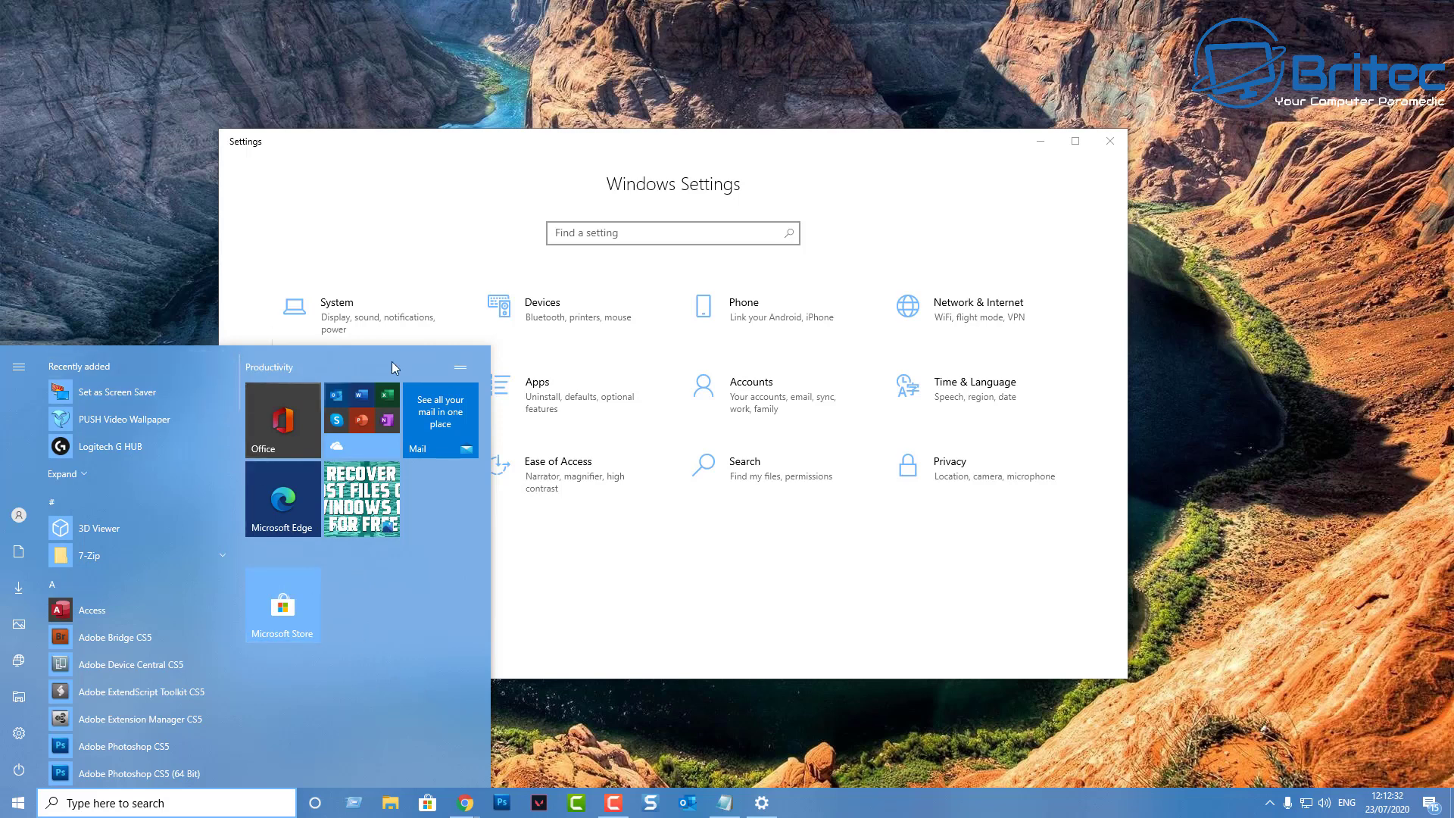
{"action": "left_click", "coordinate": [563, 575]}
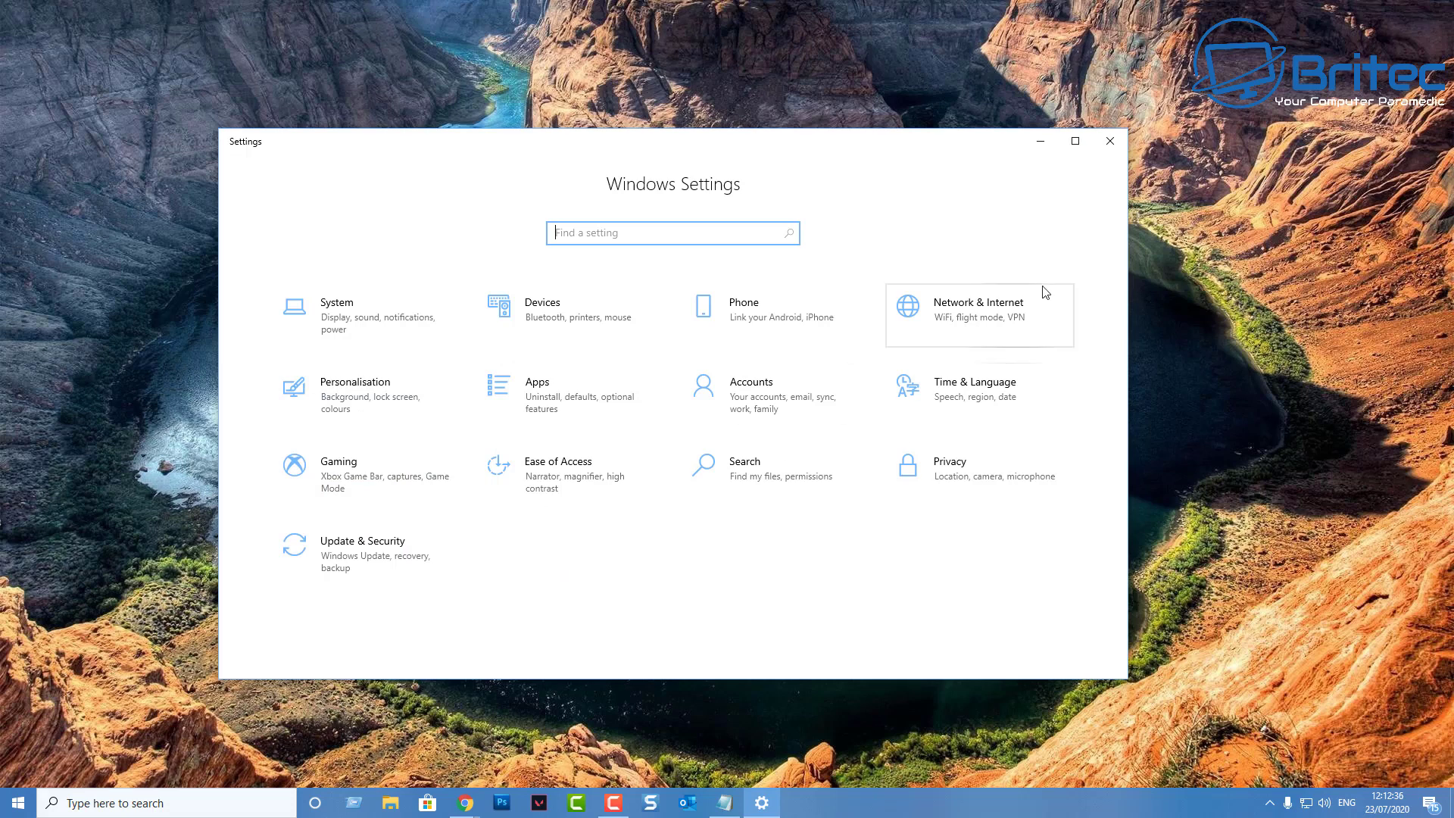
Step: Close Settings, then browse the taskbar's Toolbars and Search submenus without changing anything
{"action": "left_click", "coordinate": [1117, 146]}
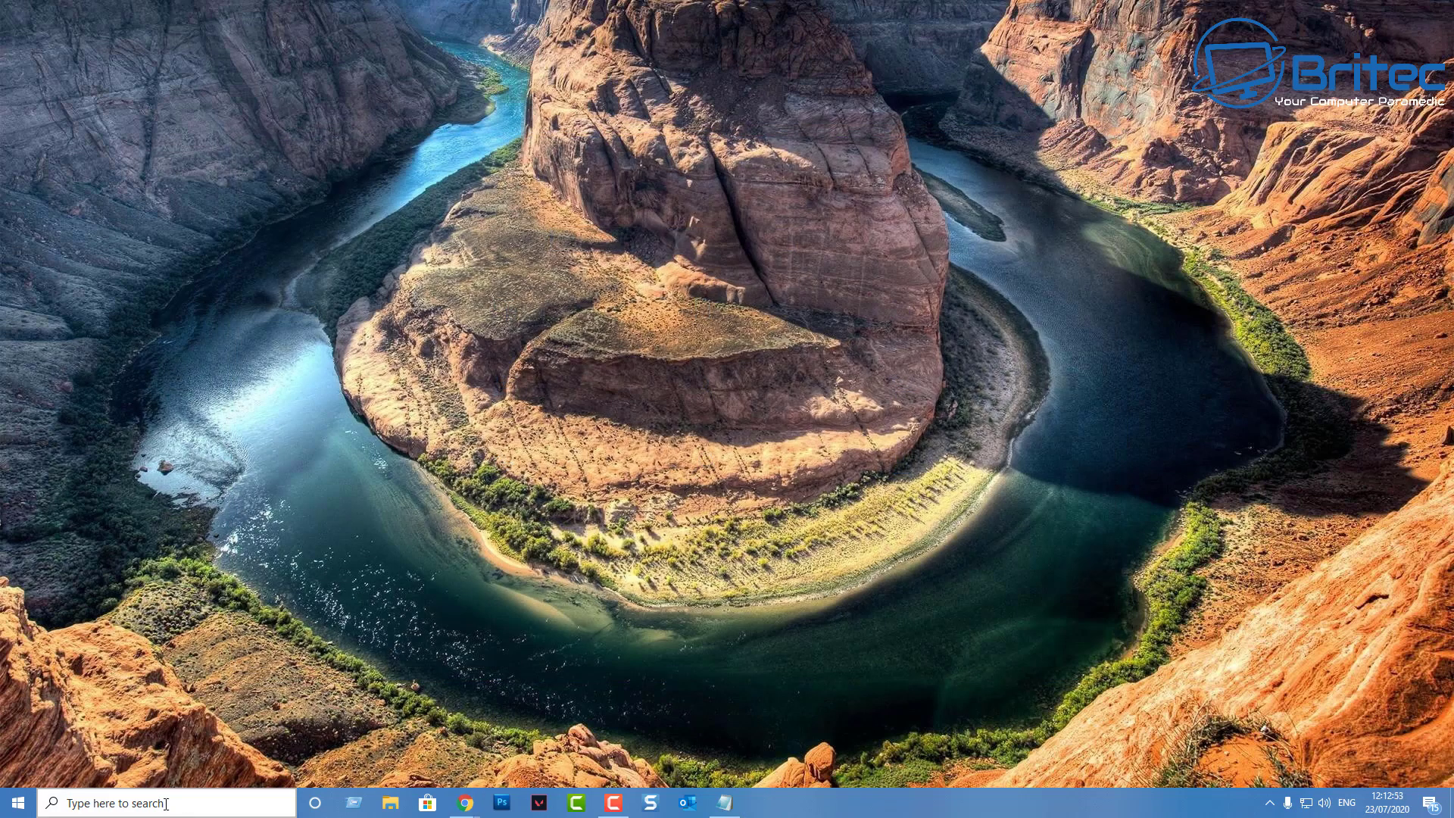
{"action": "right_click", "coordinate": [165, 805]}
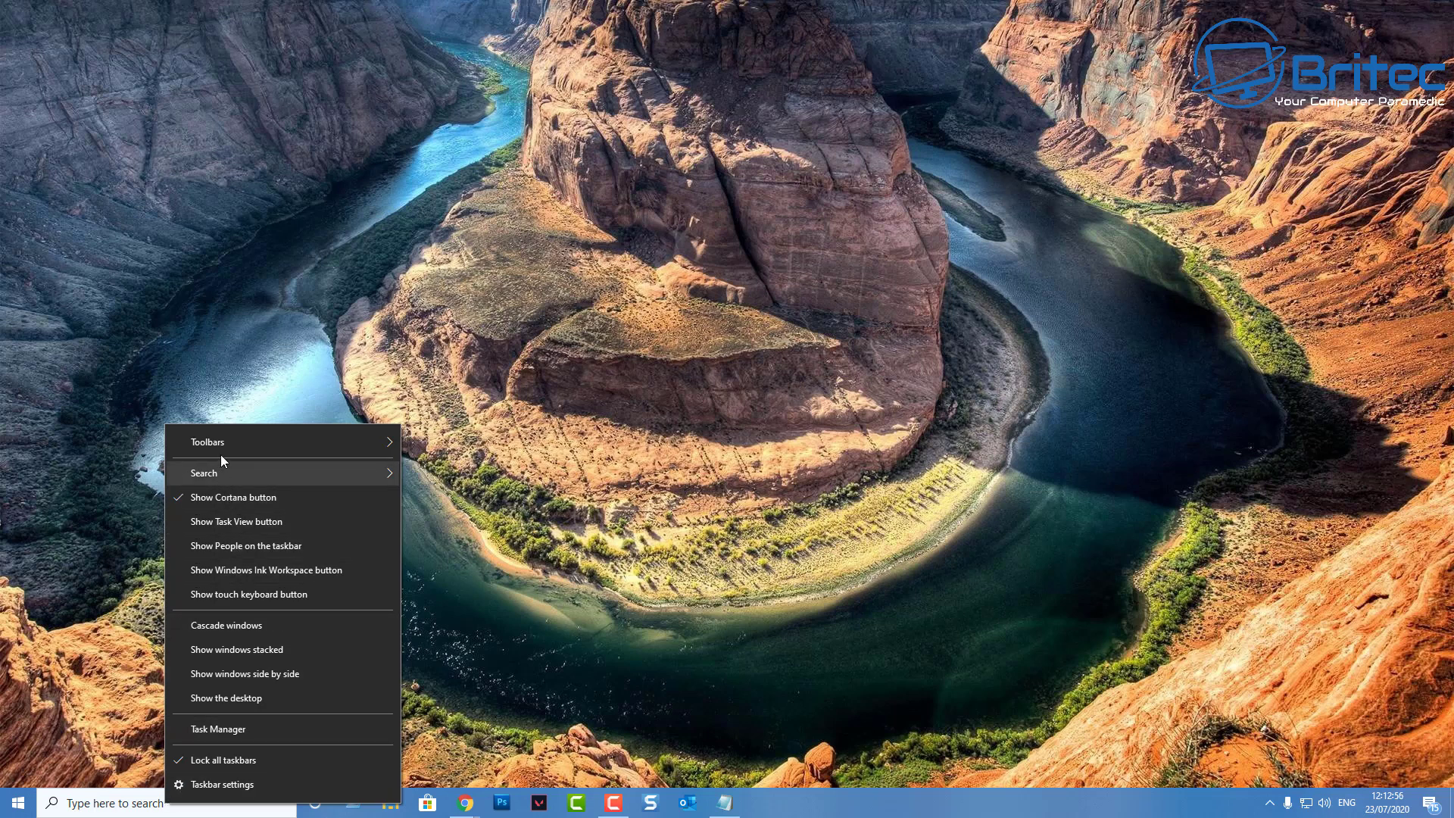
{"action": "mouse_move", "coordinate": [224, 451]}
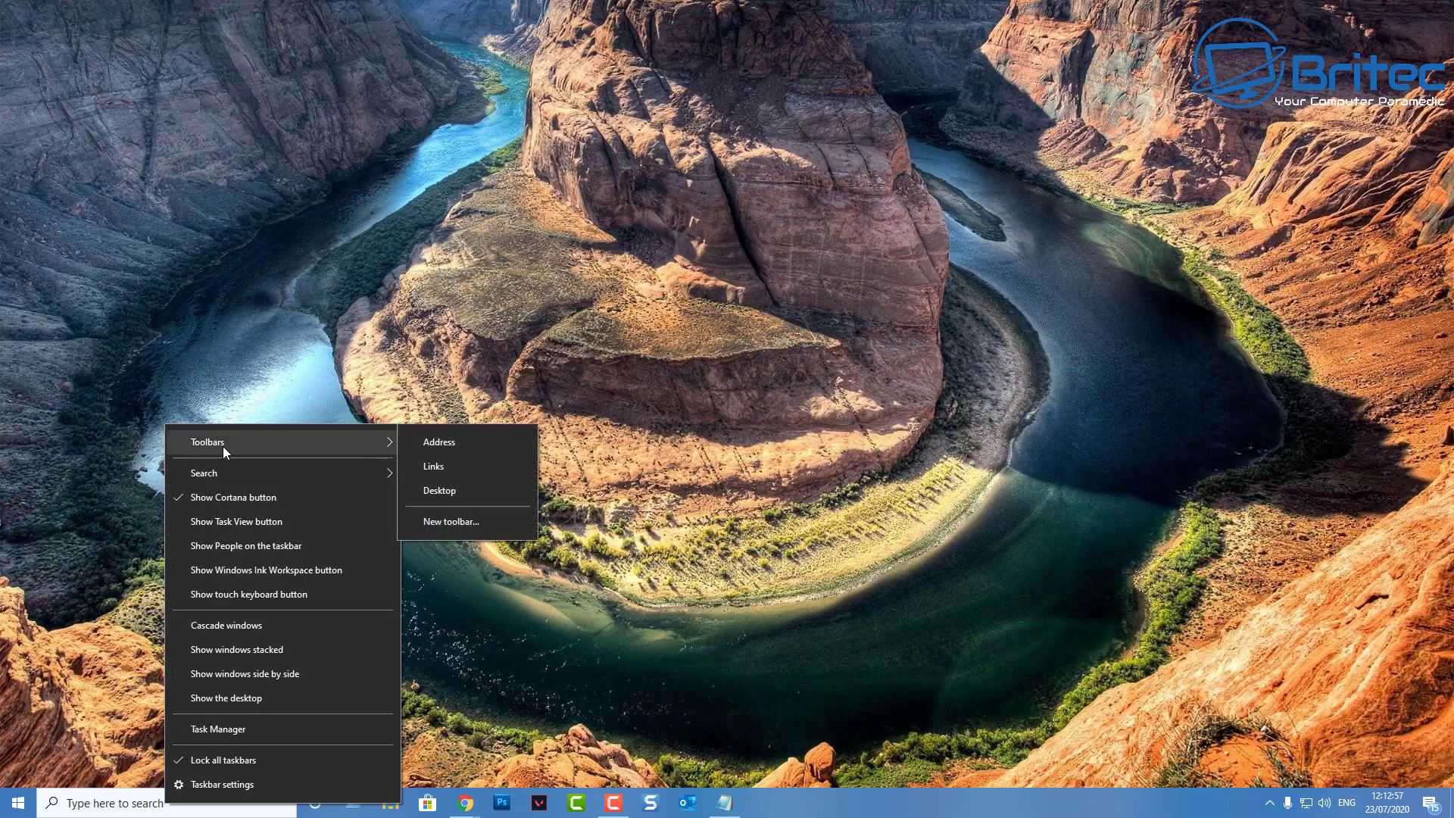
{"action": "left_click", "coordinate": [115, 456]}
{"action": "right_click", "coordinate": [140, 805]}
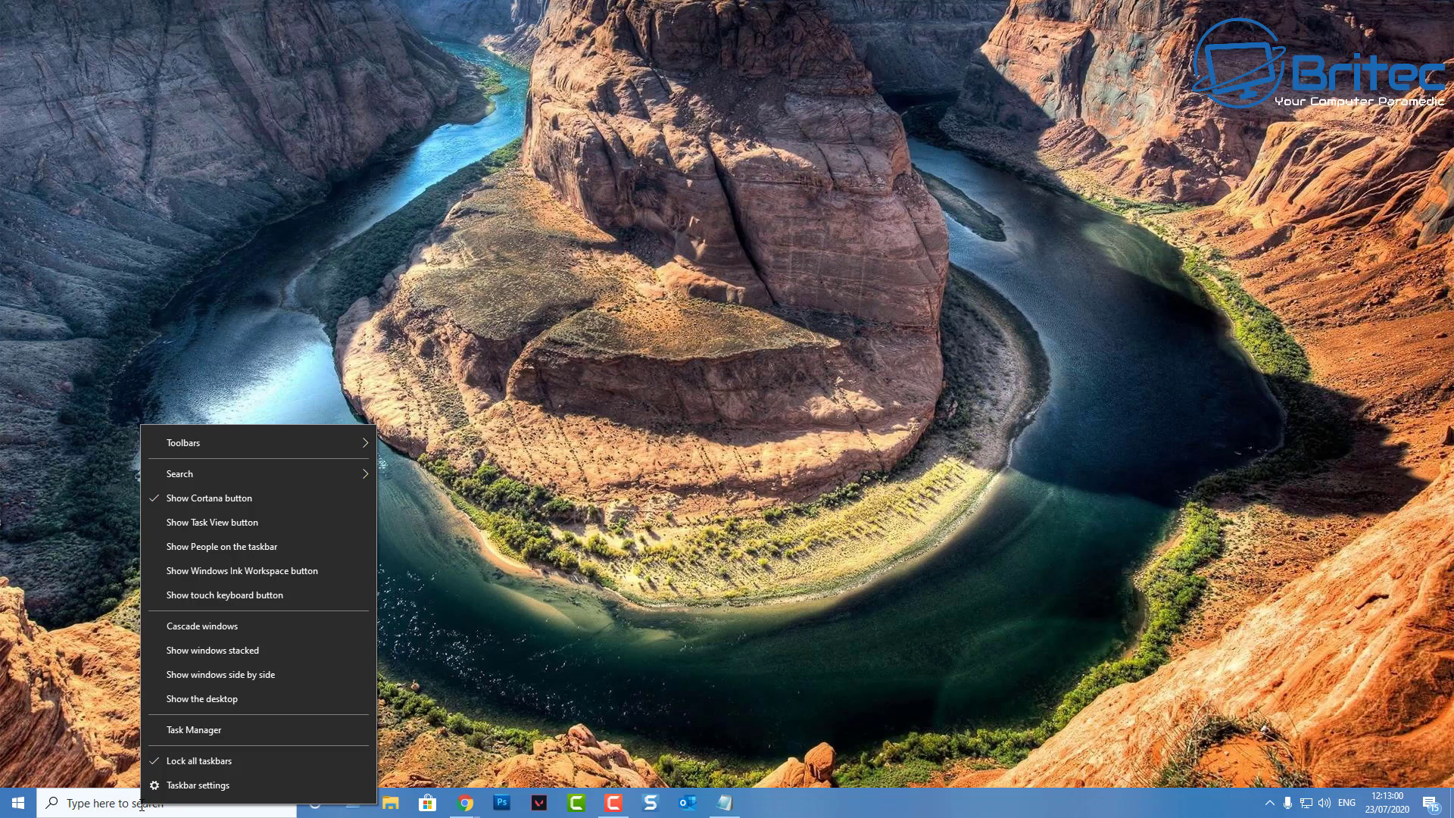
{"action": "mouse_move", "coordinate": [220, 444]}
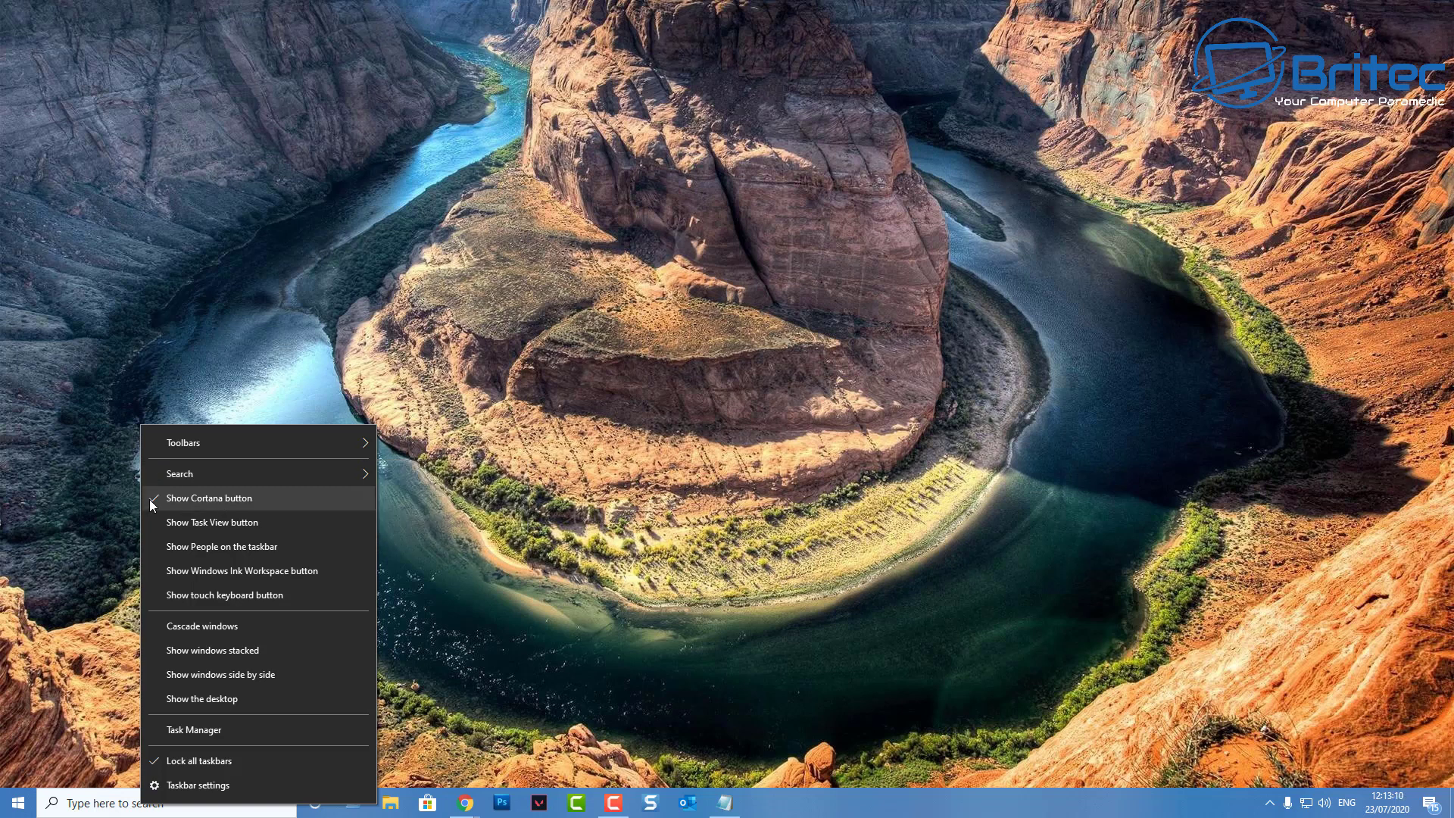
{"action": "mouse_move", "coordinate": [179, 474]}
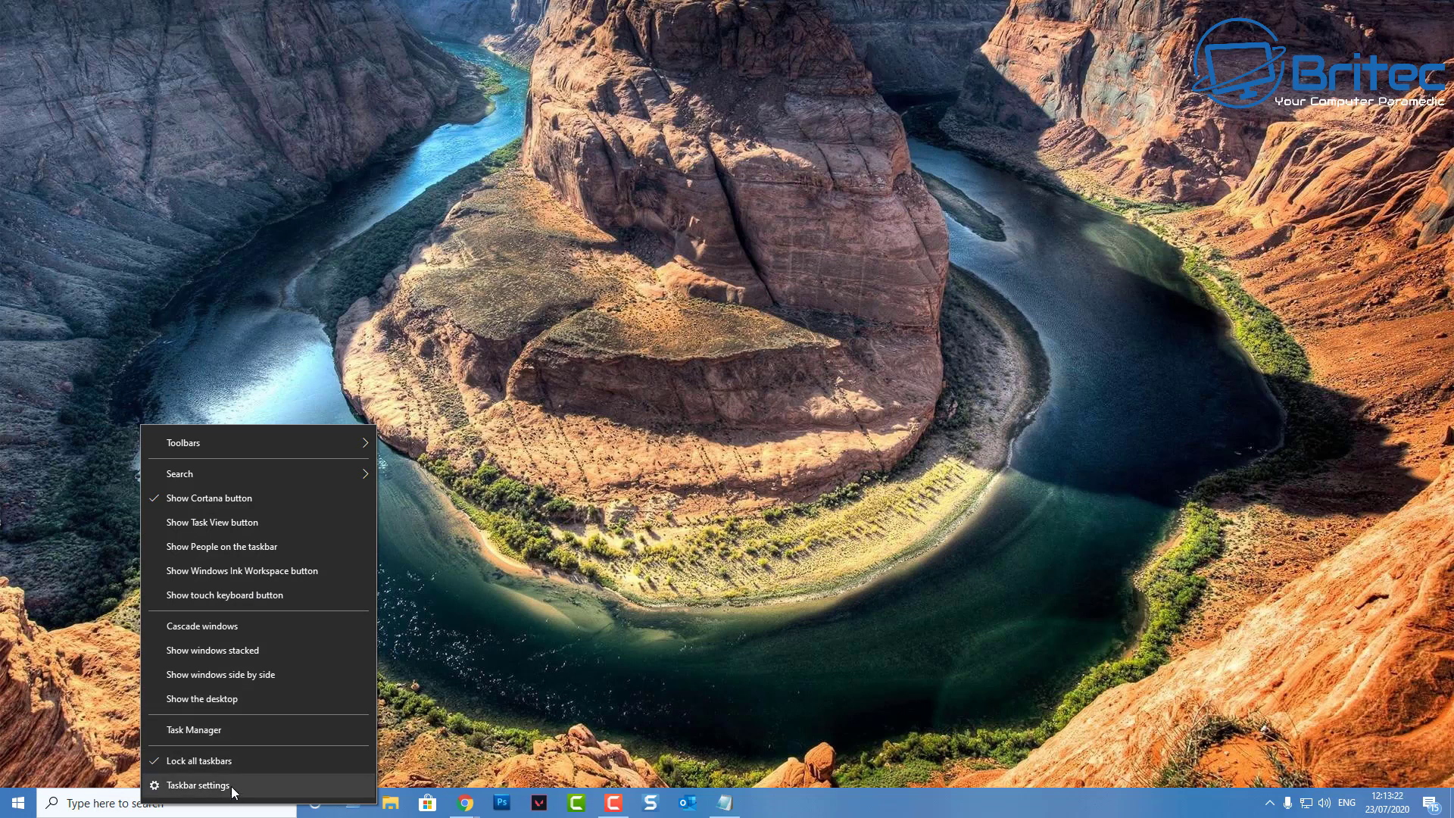
{"action": "left_click", "coordinate": [537, 517]}
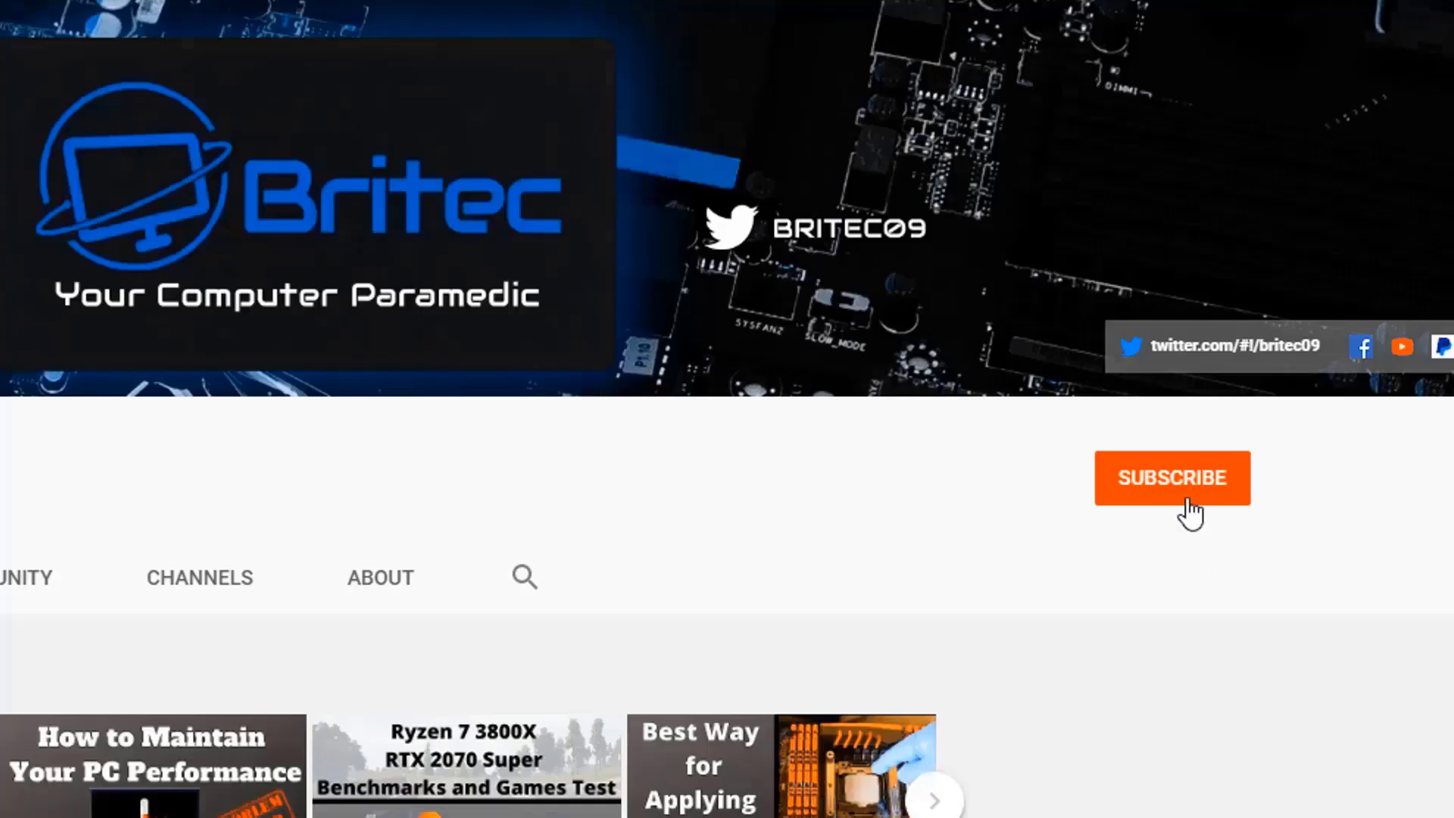
Step: Subscribe to the Britec channel and open its bell notification choices (All, Personalized)
{"action": "left_click", "coordinate": [1187, 512]}
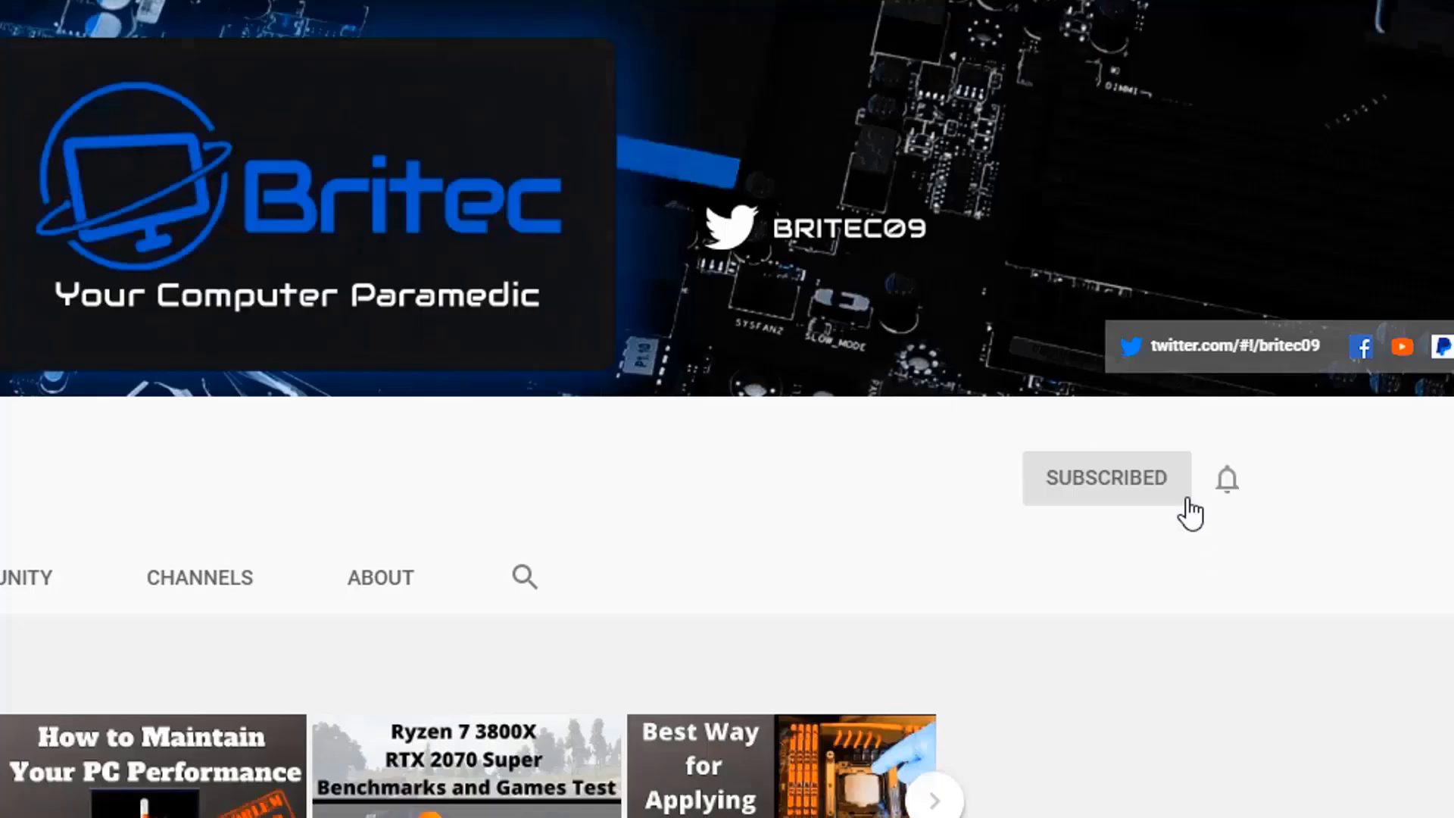
{"action": "left_click", "coordinate": [1233, 496]}
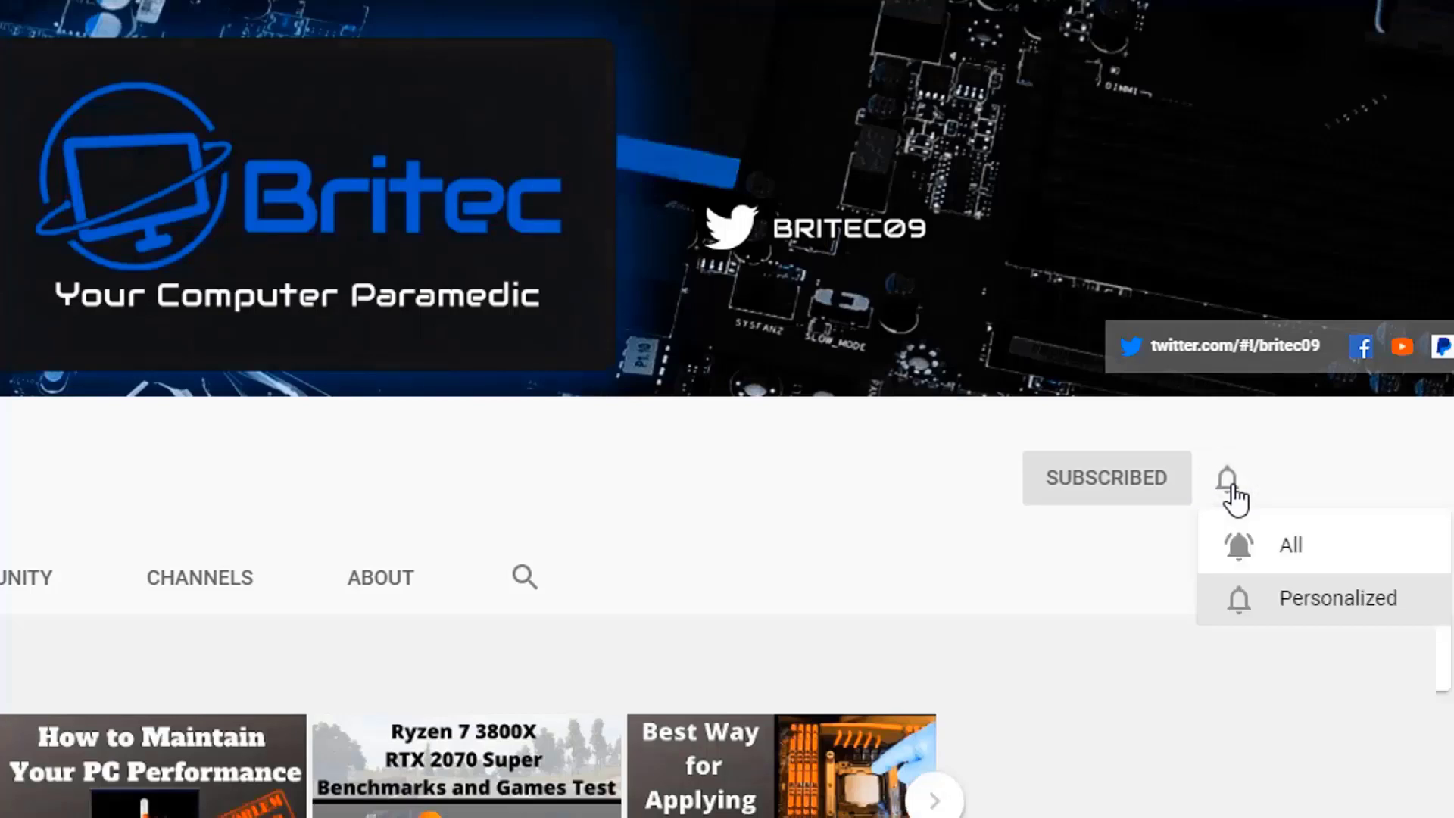